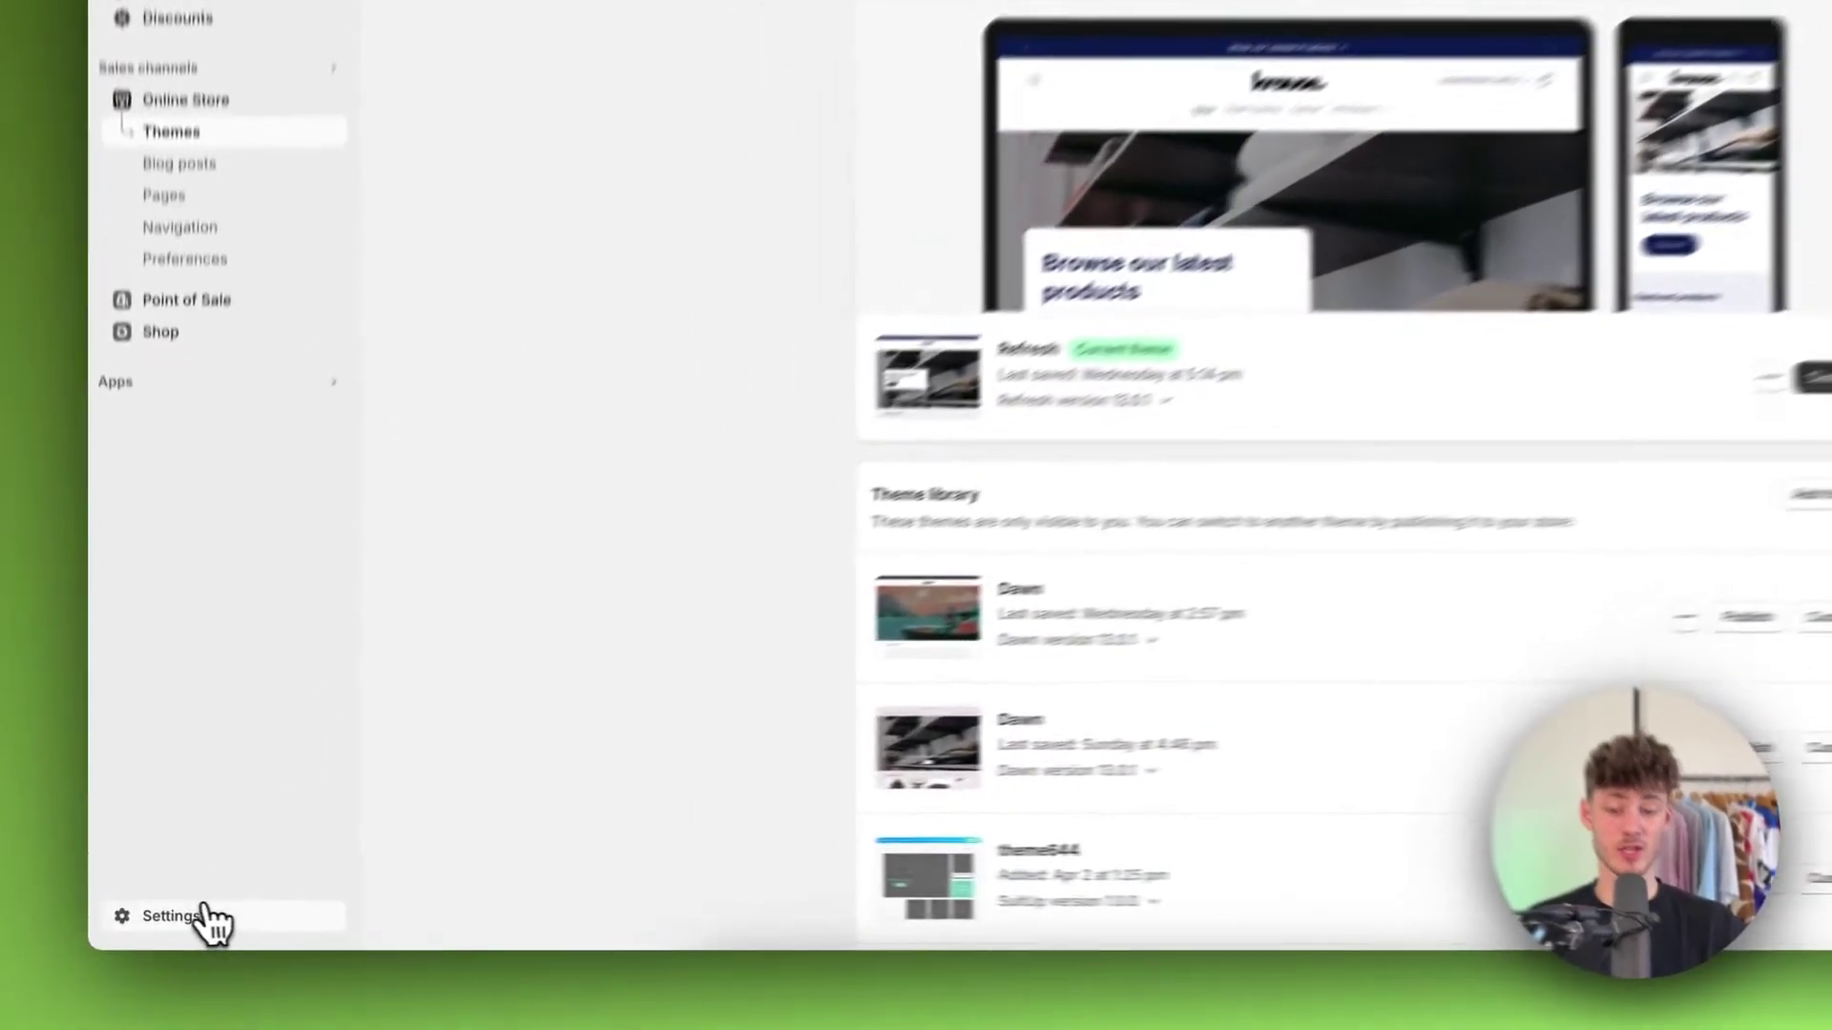
- Open the store Settings from the admin sidebar
click(160, 925)
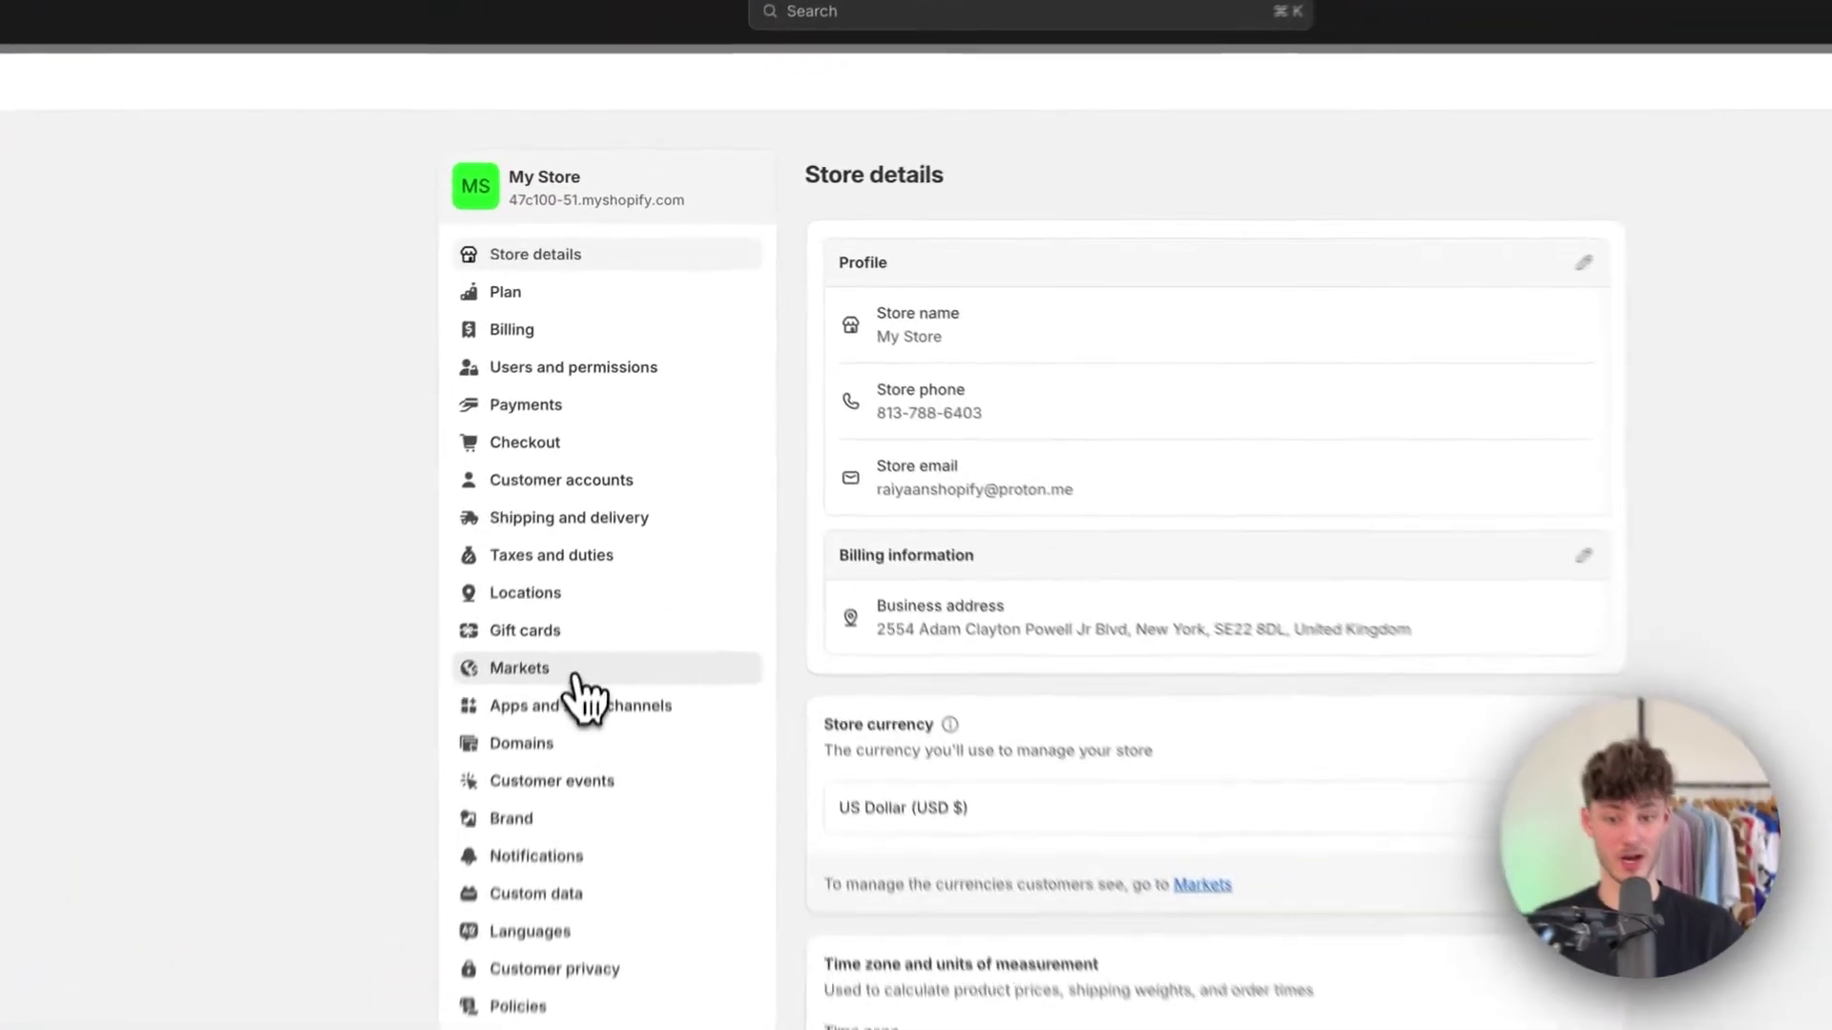
- Open the Markets settings page, where United States is the primary market
click(577, 546)
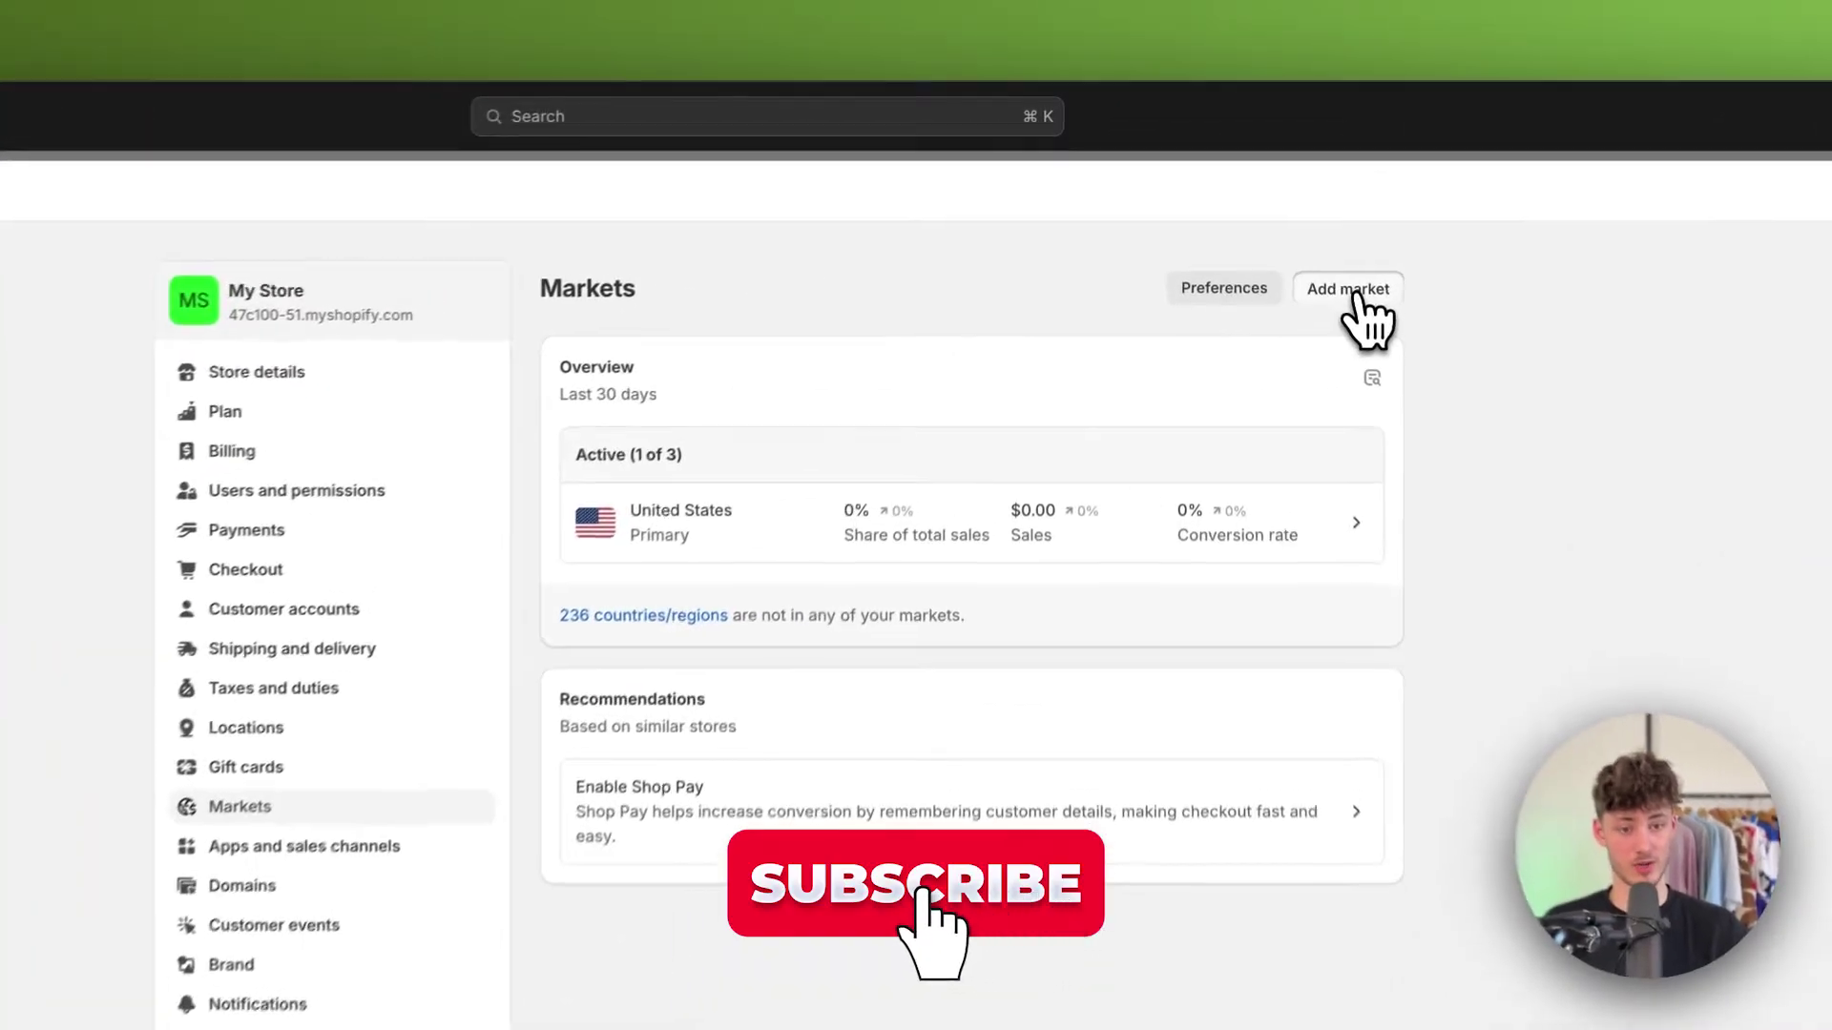
- Add a new market and name it 'International'
click(1297, 227)
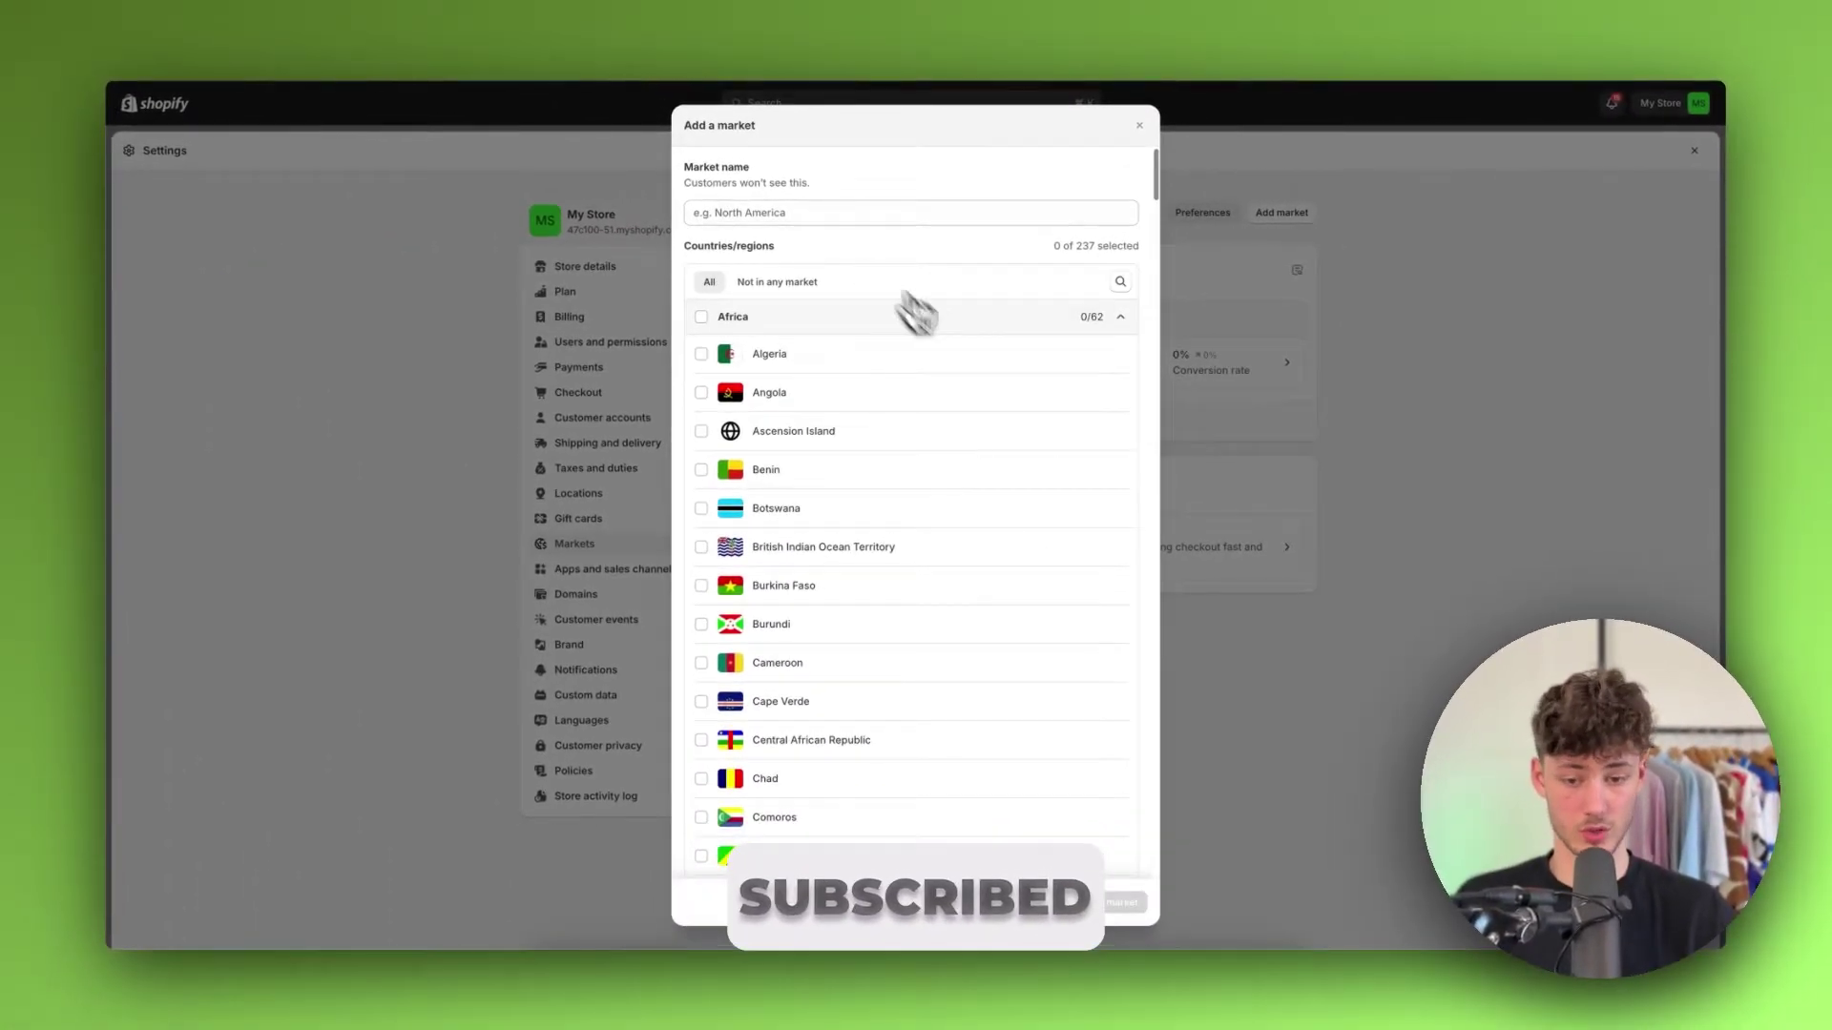
scroll(926, 477, down, 10)
scroll(940, 582, down, 6)
scroll(952, 584, down, 12)
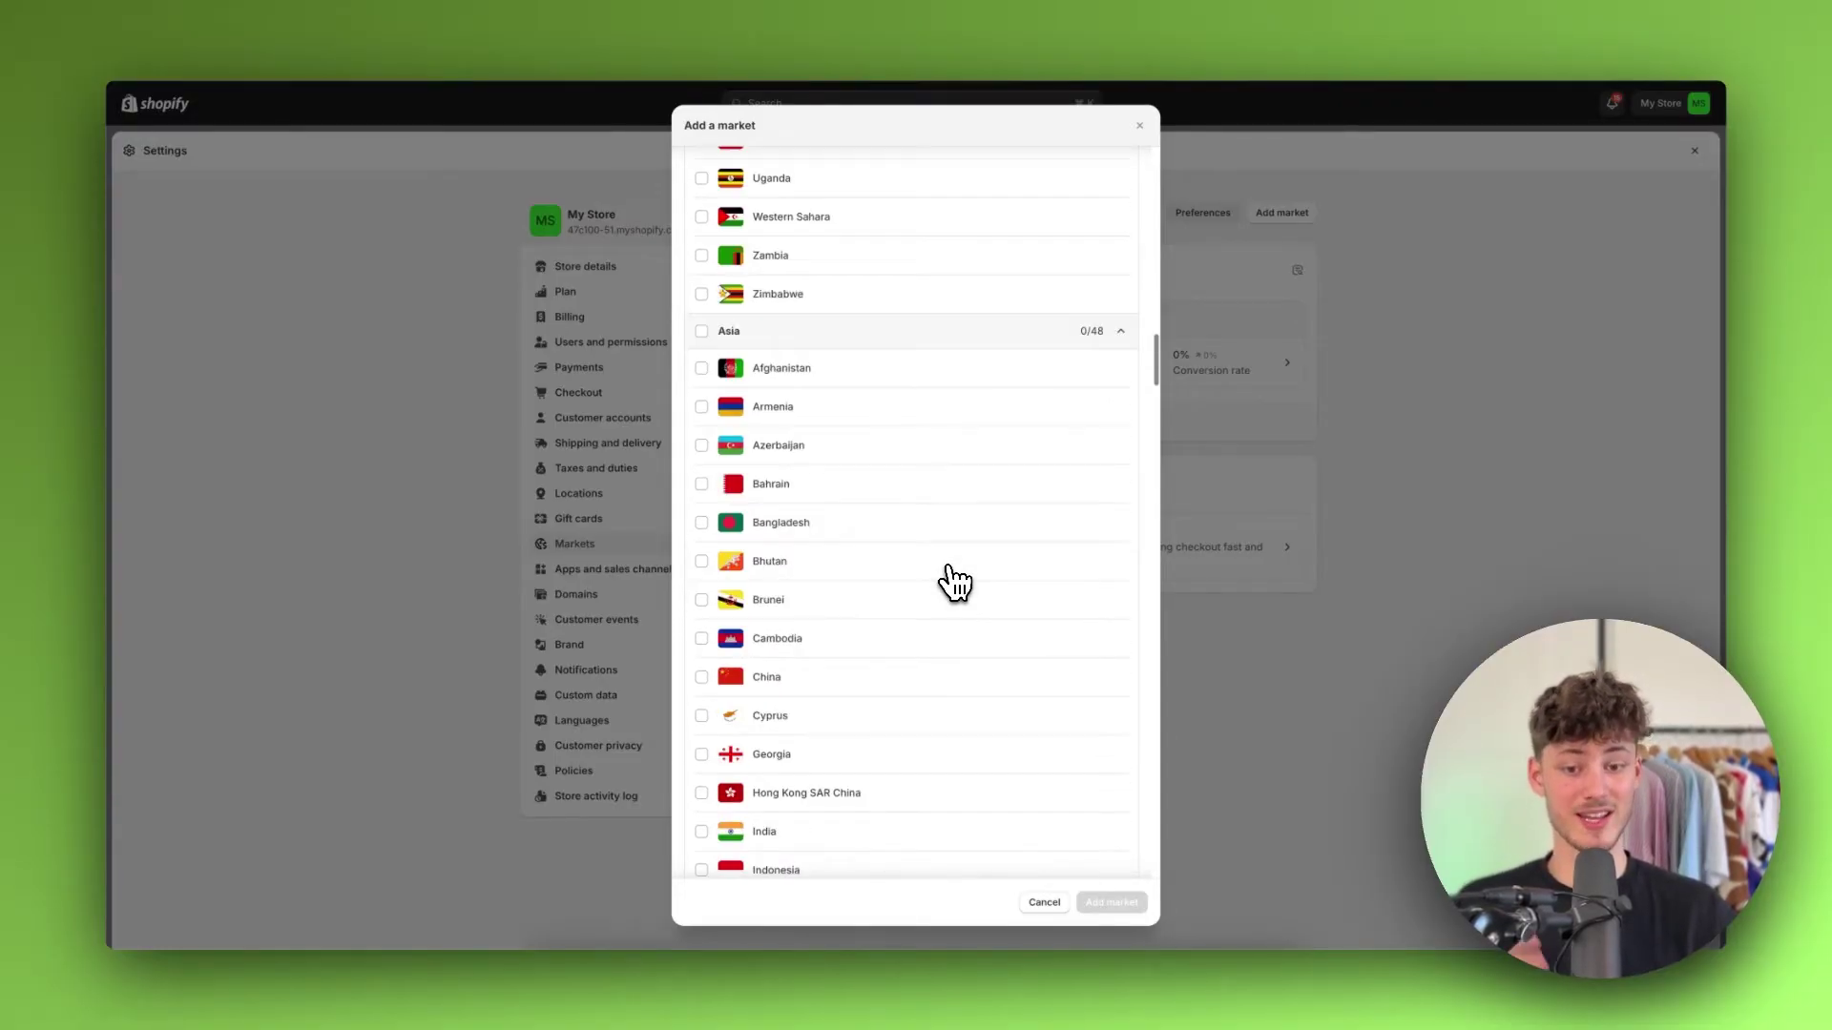
scroll(954, 563, up, 20)
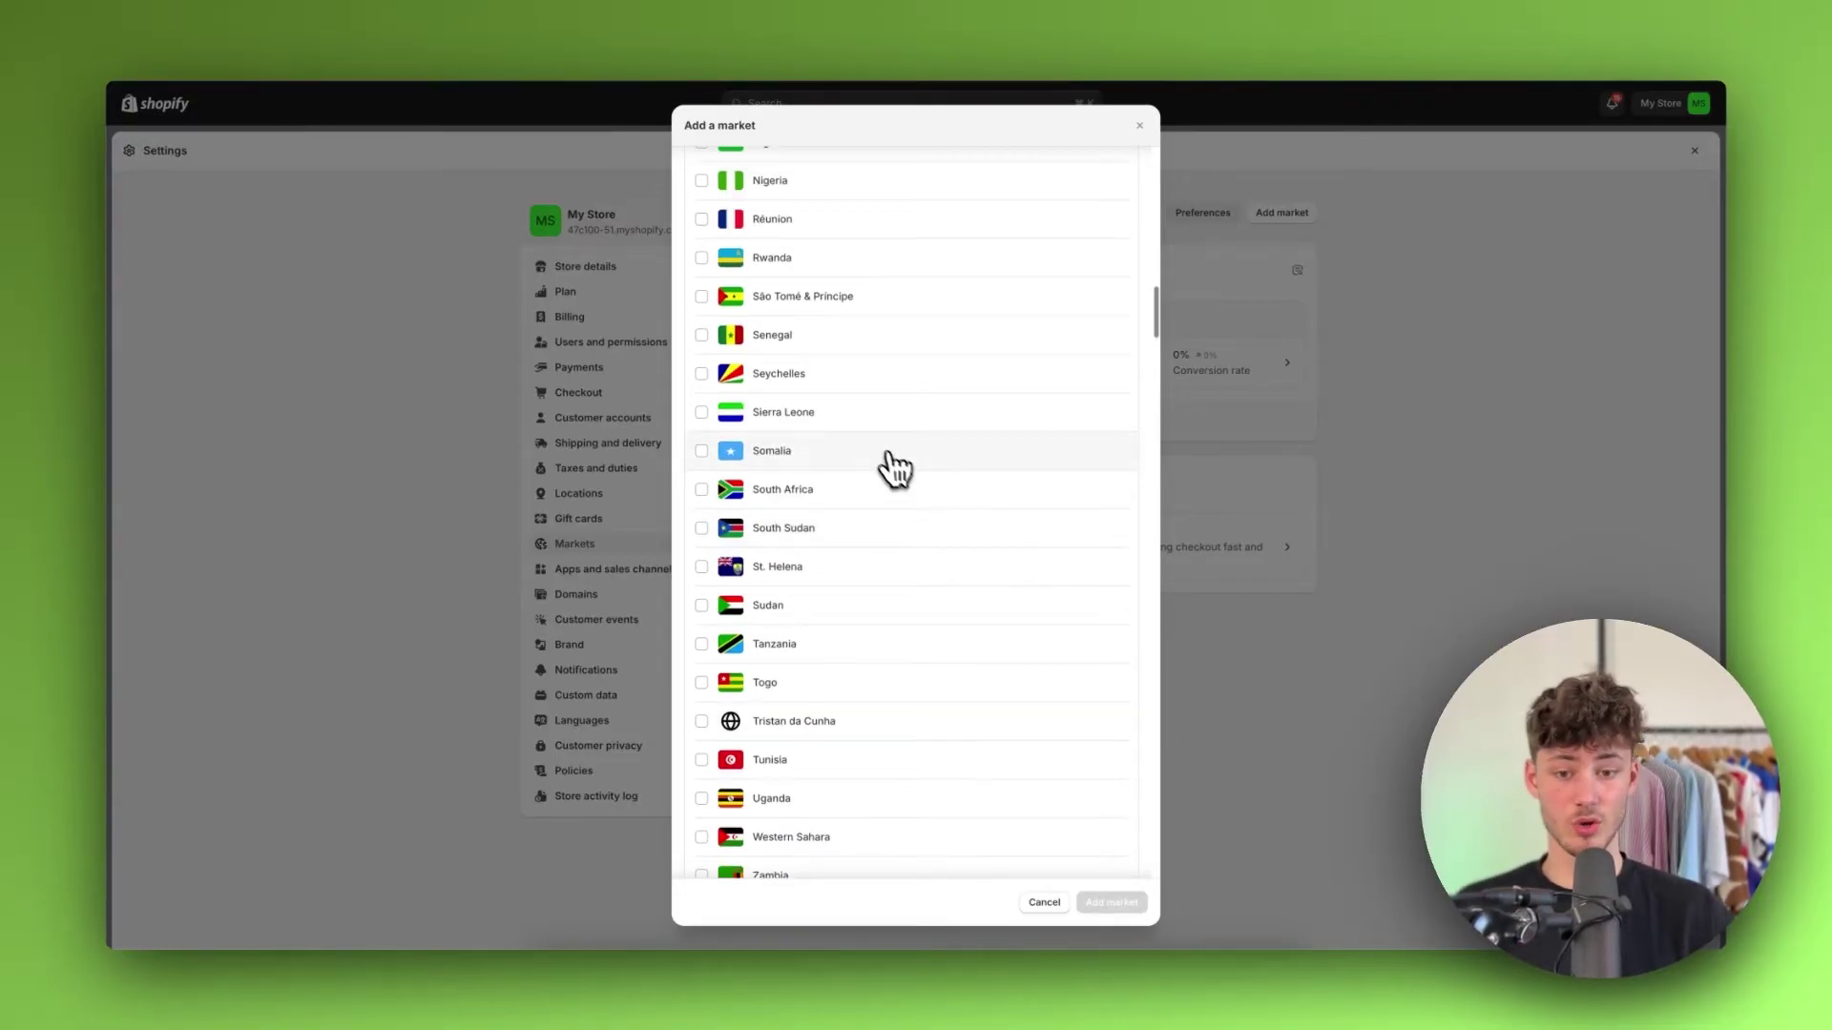
click(798, 213)
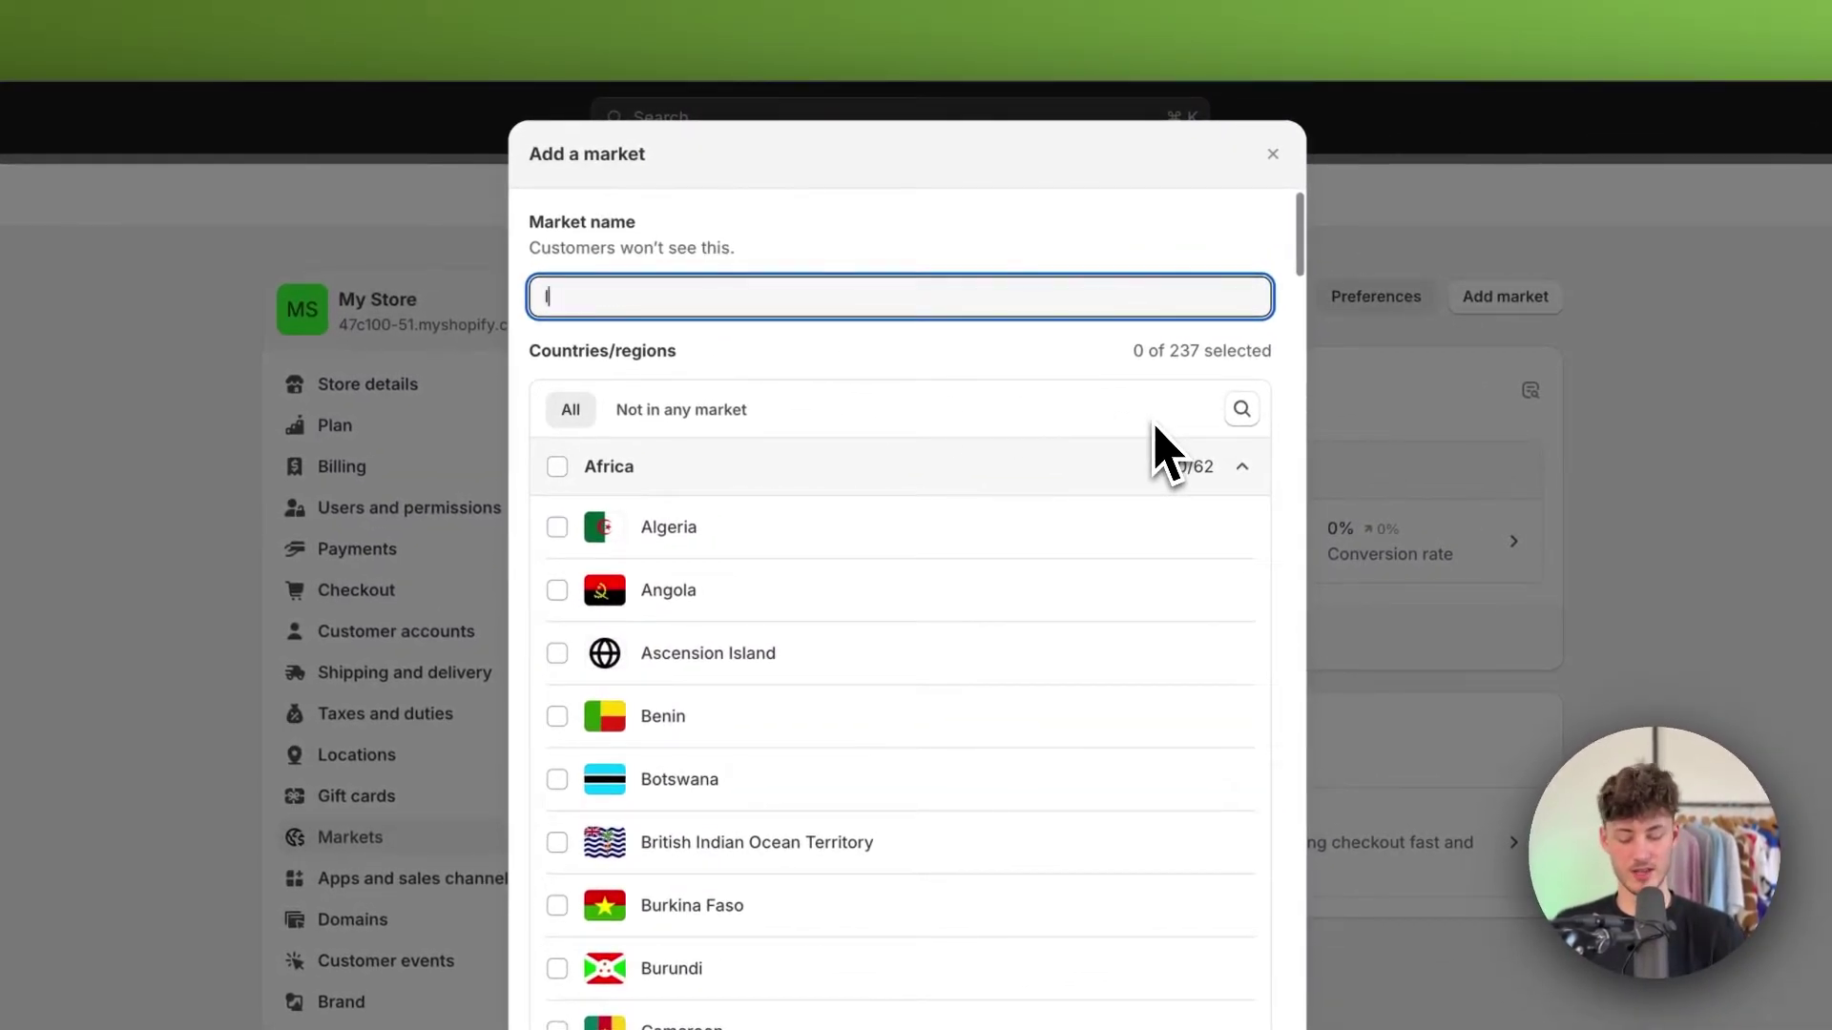
text(Interna)
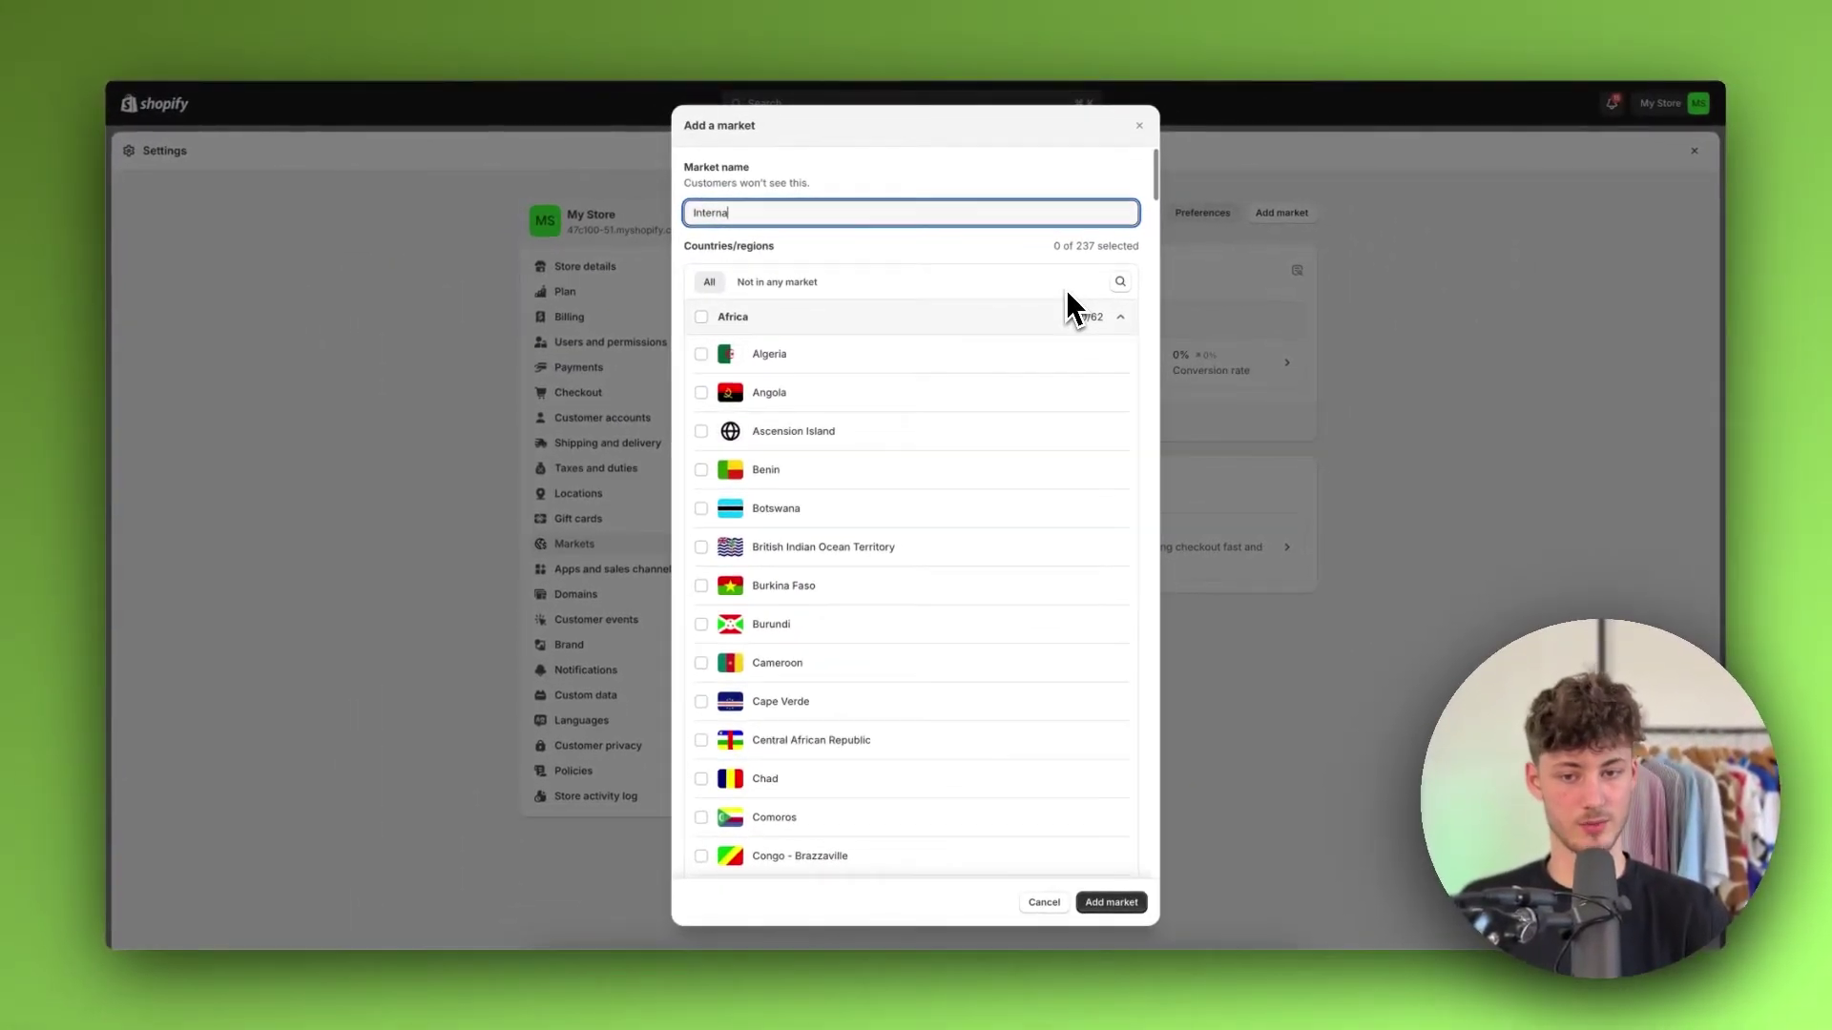
text(tional)
scroll(1065, 290, down, 5)
scroll(1050, 329, up, 3)
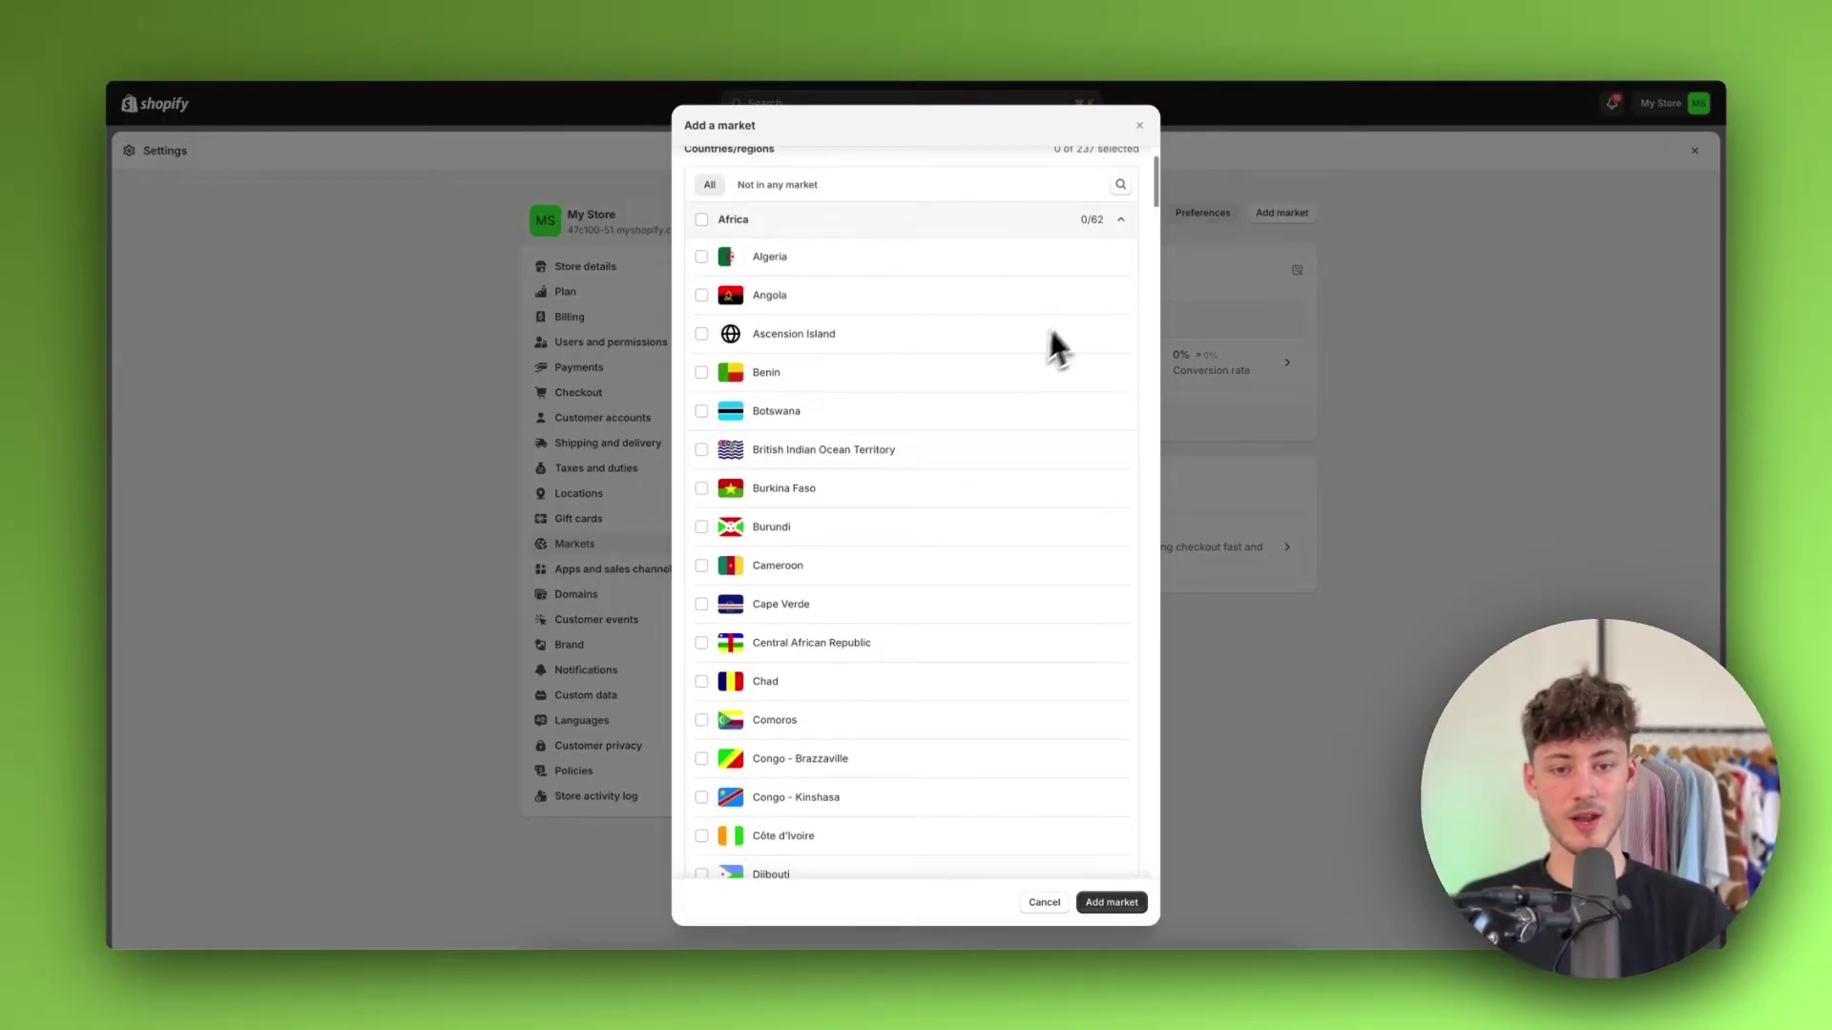
- Search for and tick Canada and Mexico as market countries
scroll(1097, 286, up, 2)
click(1121, 284)
text(Can)
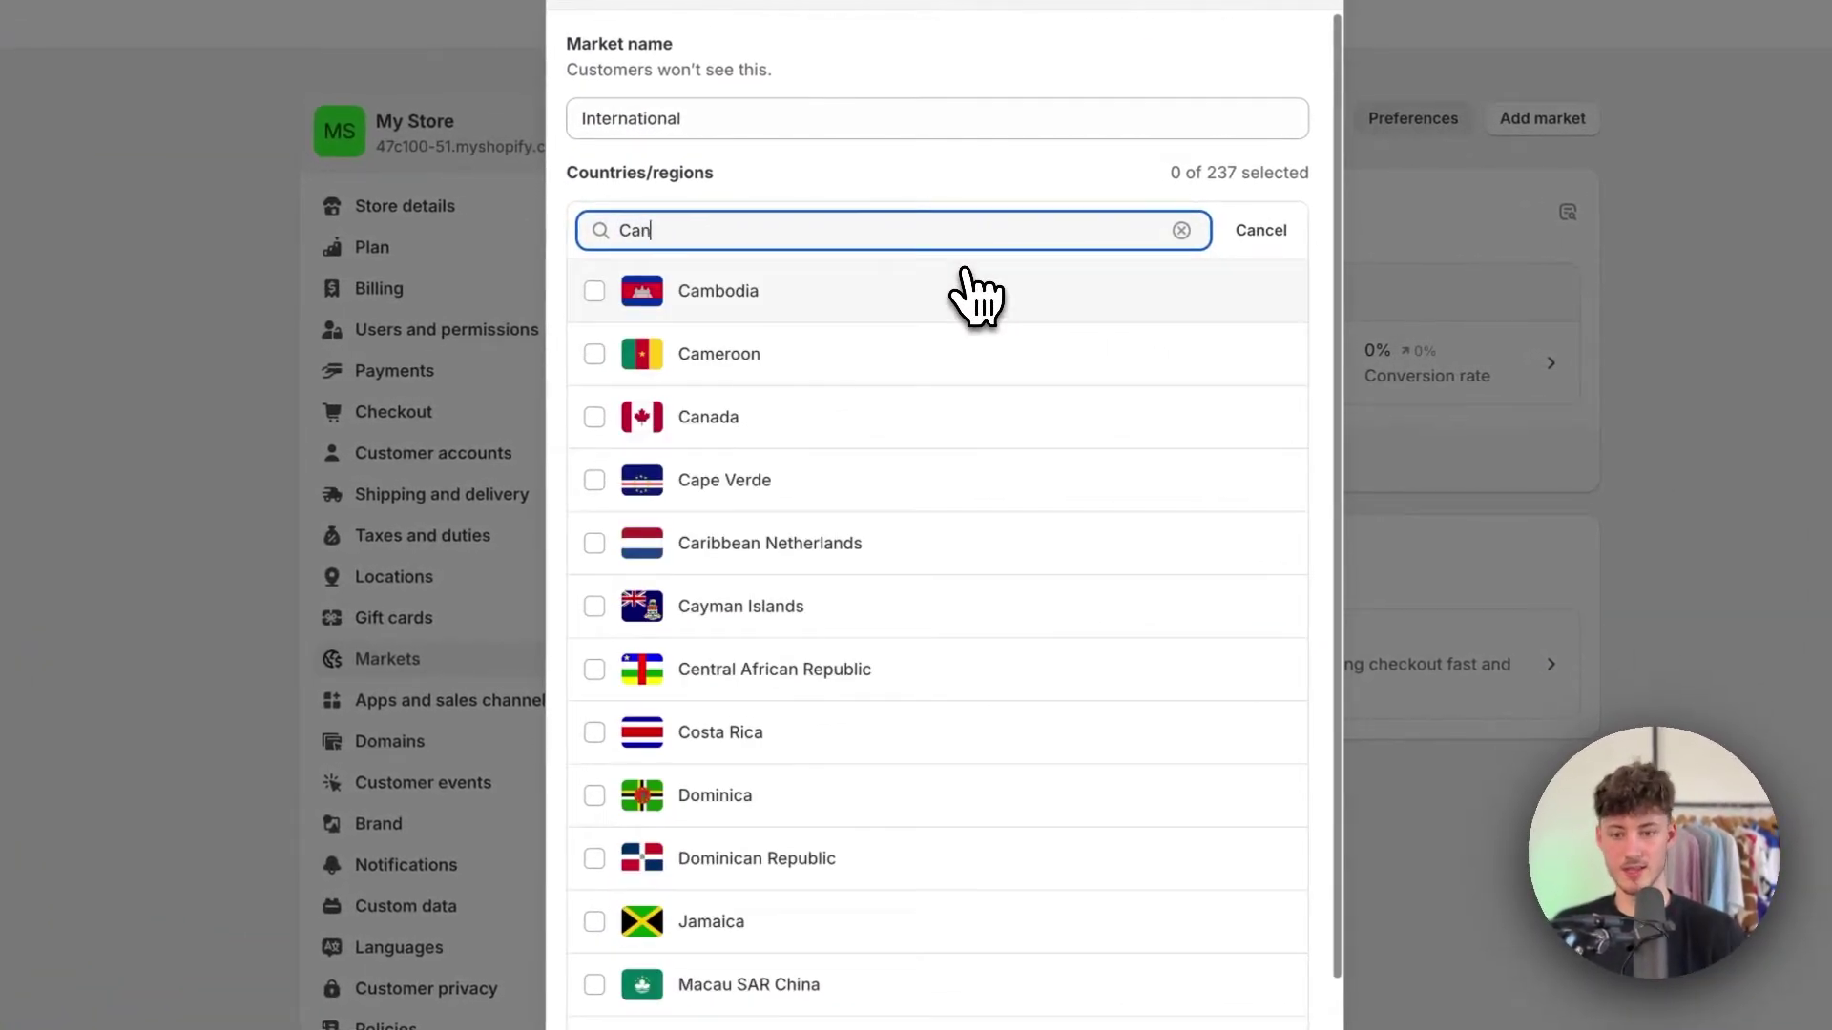
text(ada)
click(594, 722)
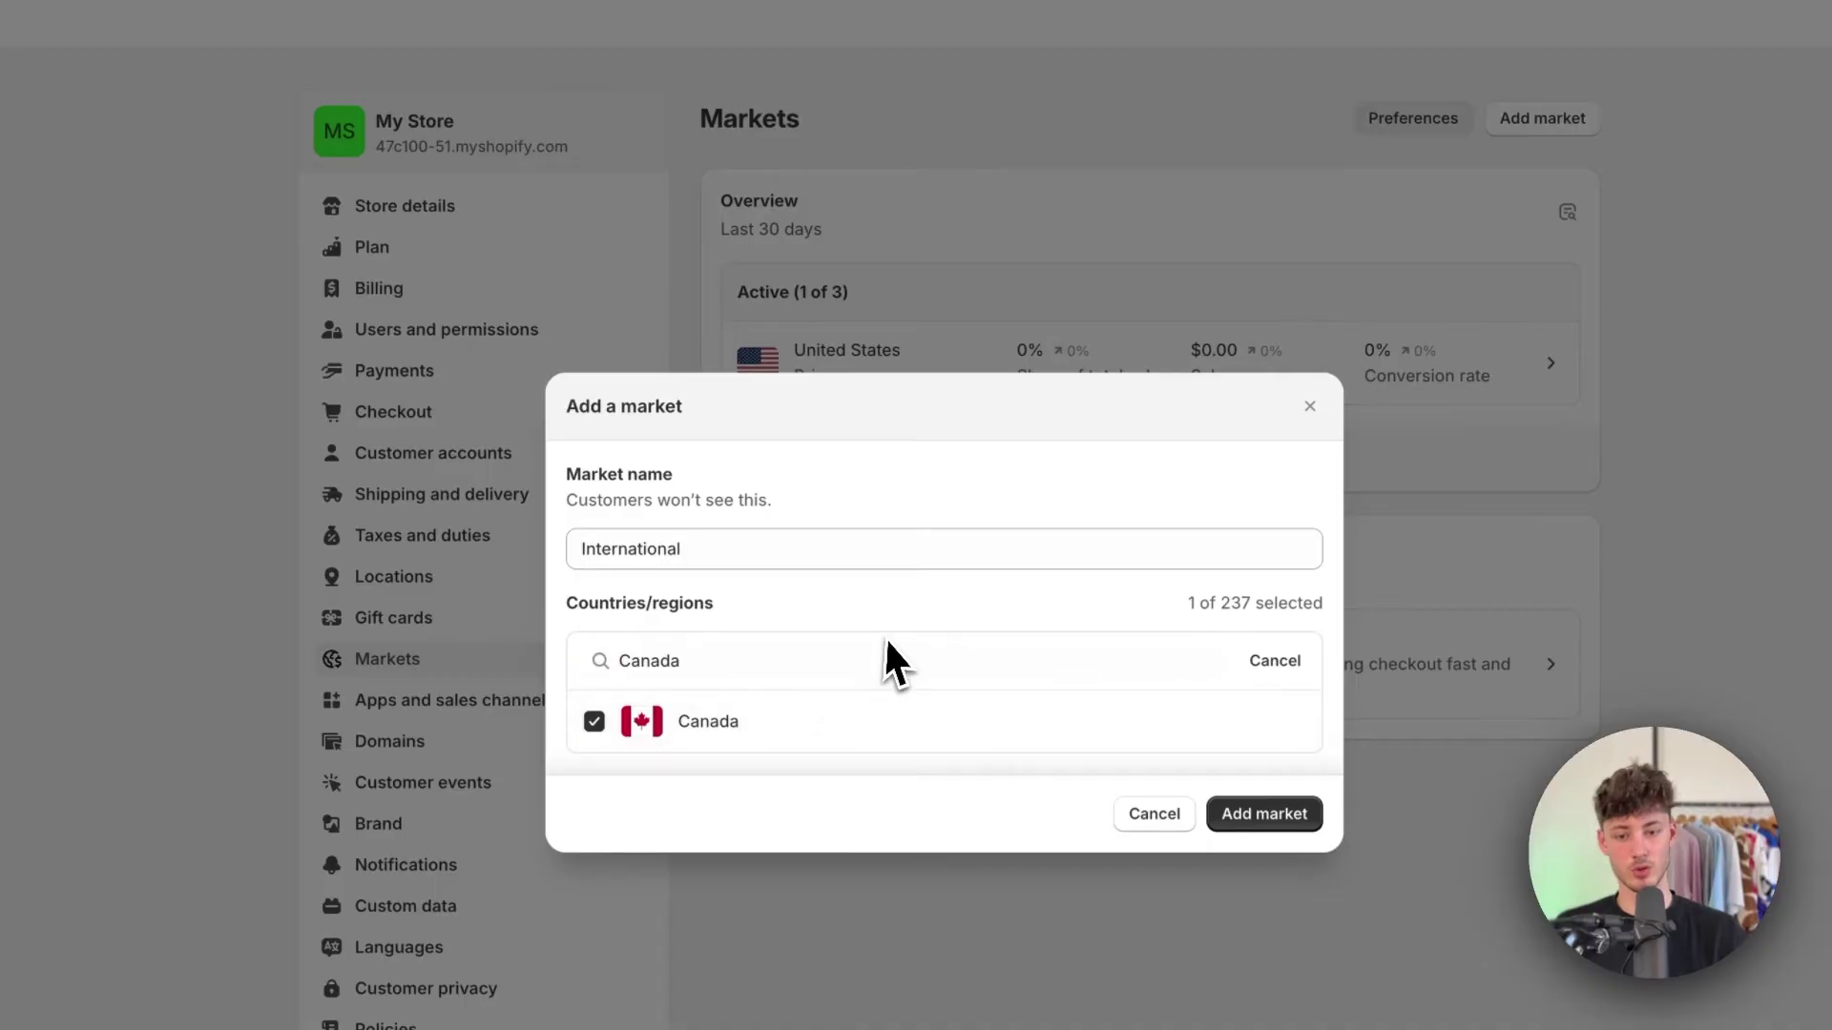
click(851, 655)
text(Mexi)
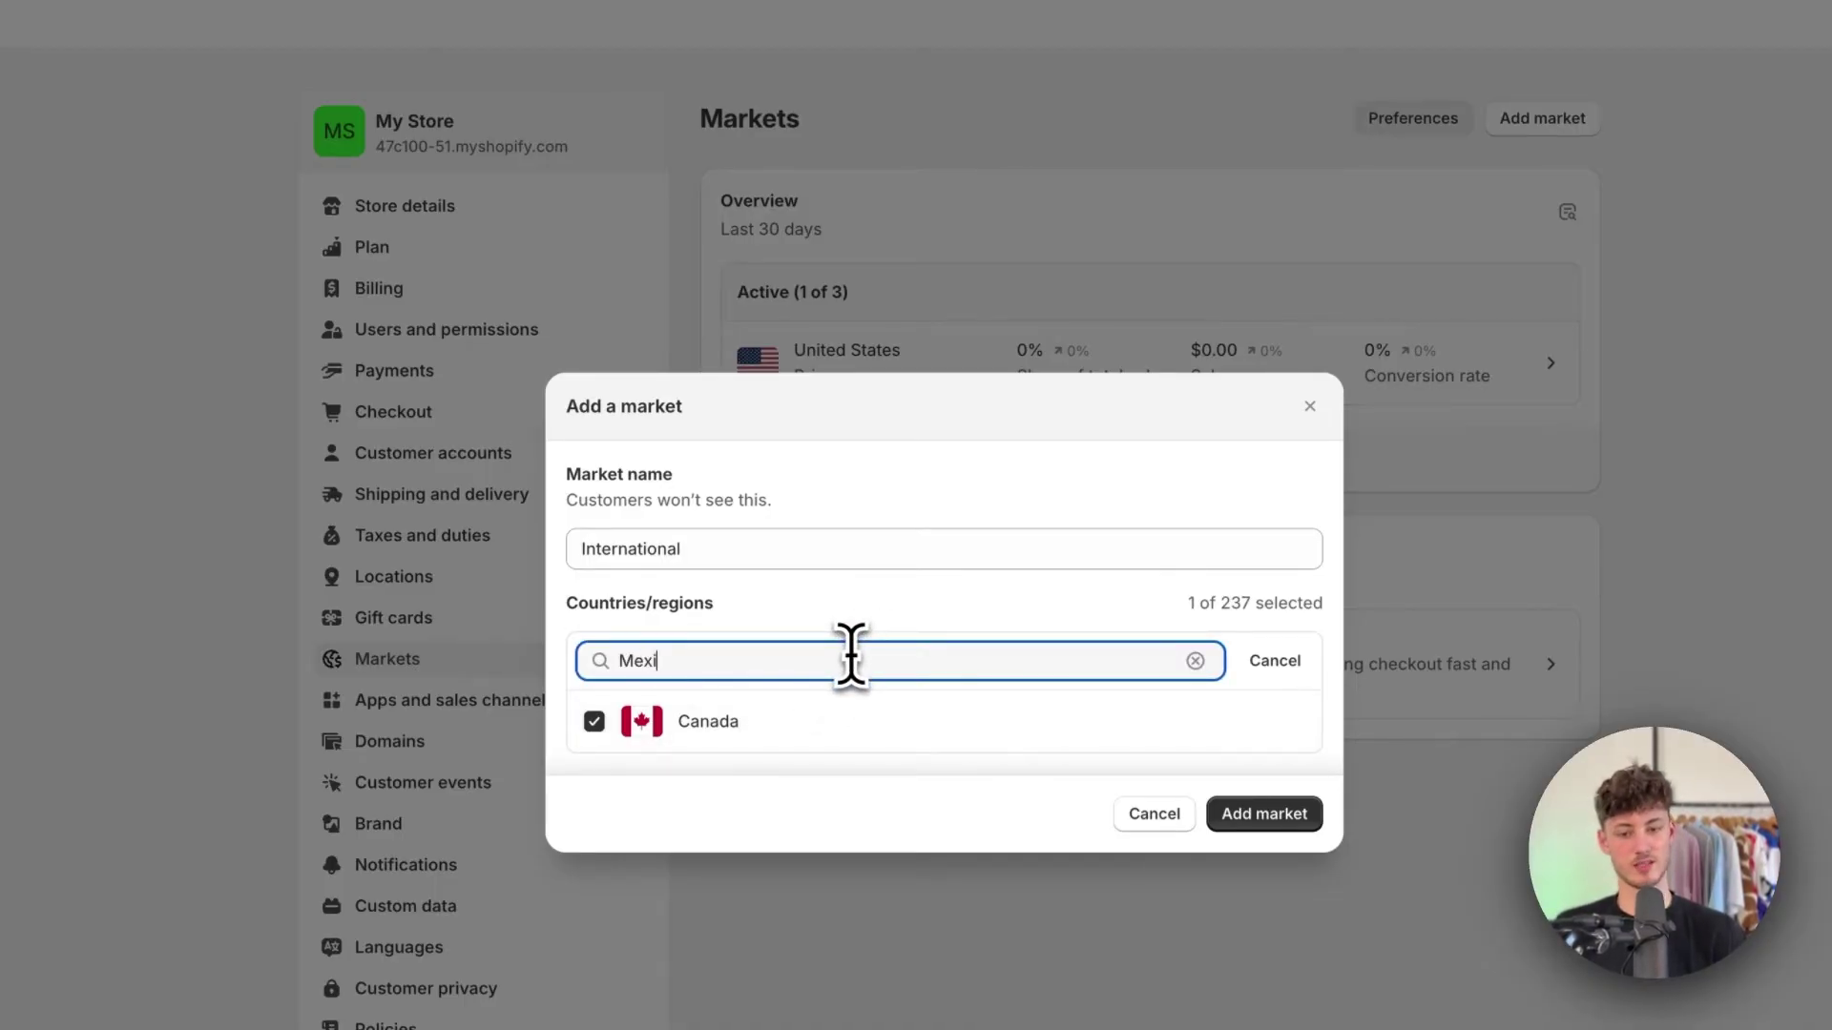
text(c)
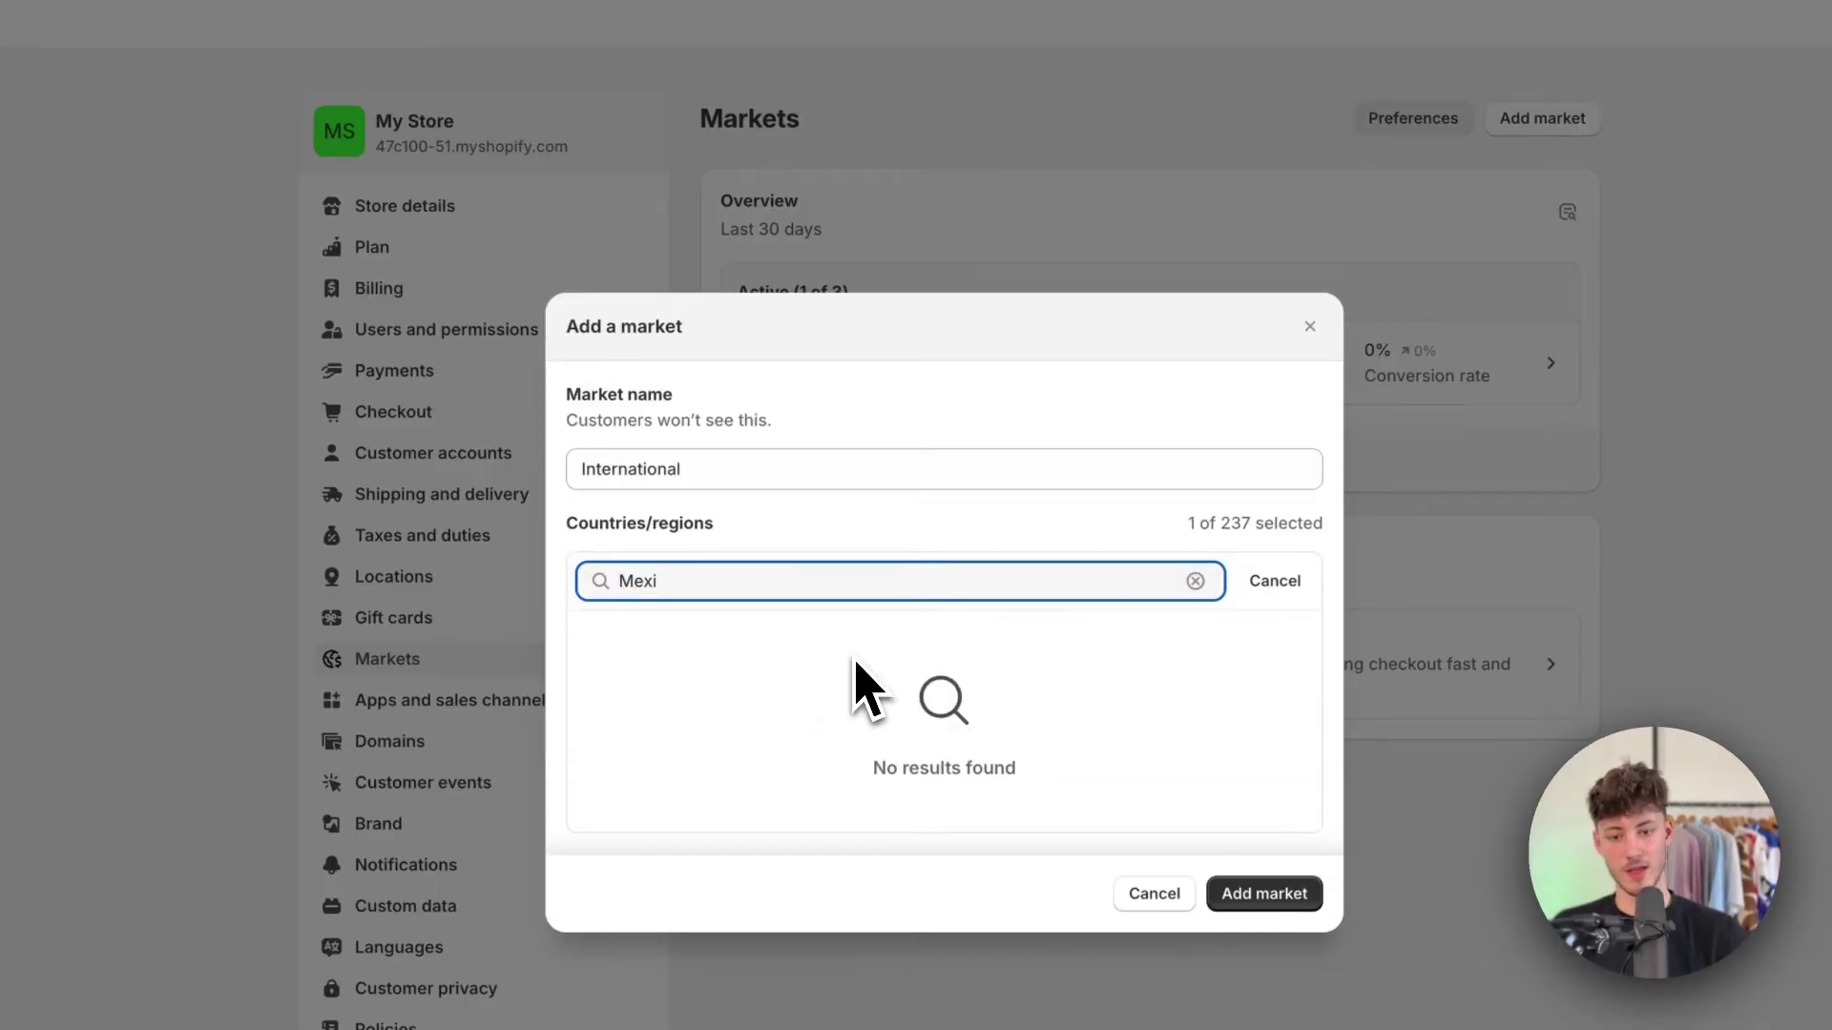
text(c)
click(695, 748)
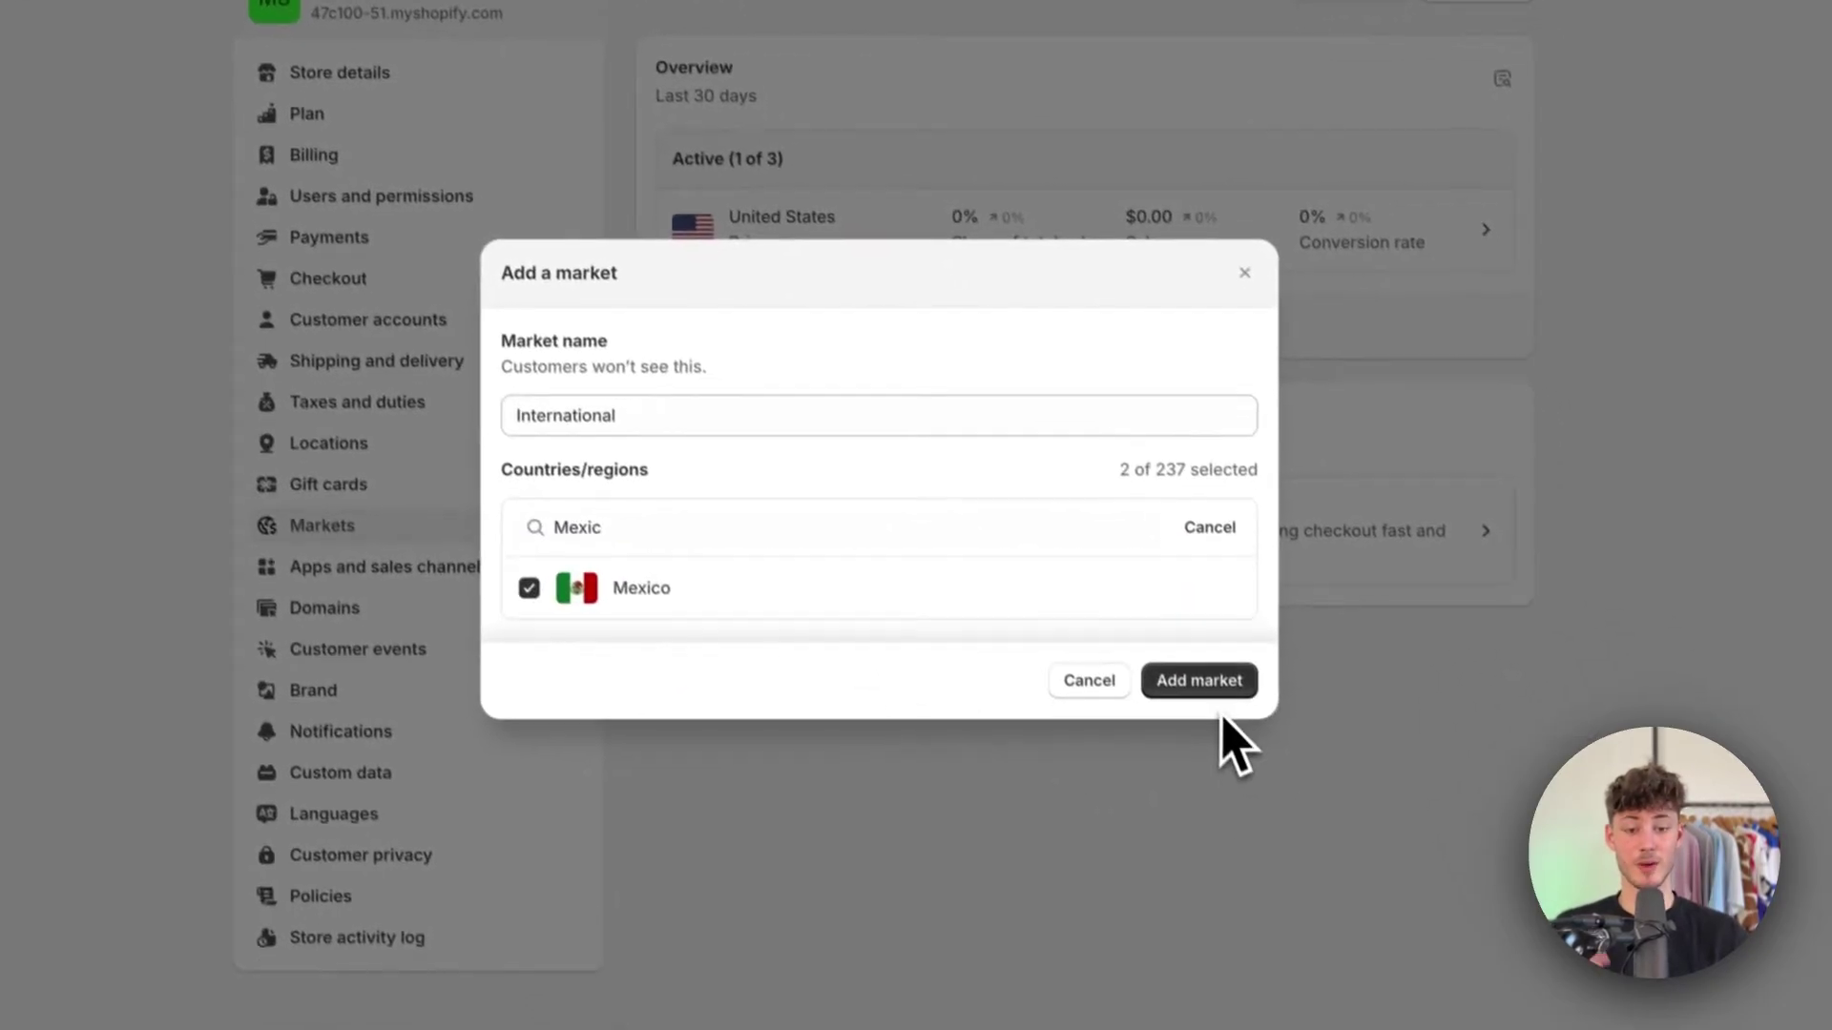
- Clear the search and tick Austria and Belgium under Europe
click(1197, 527)
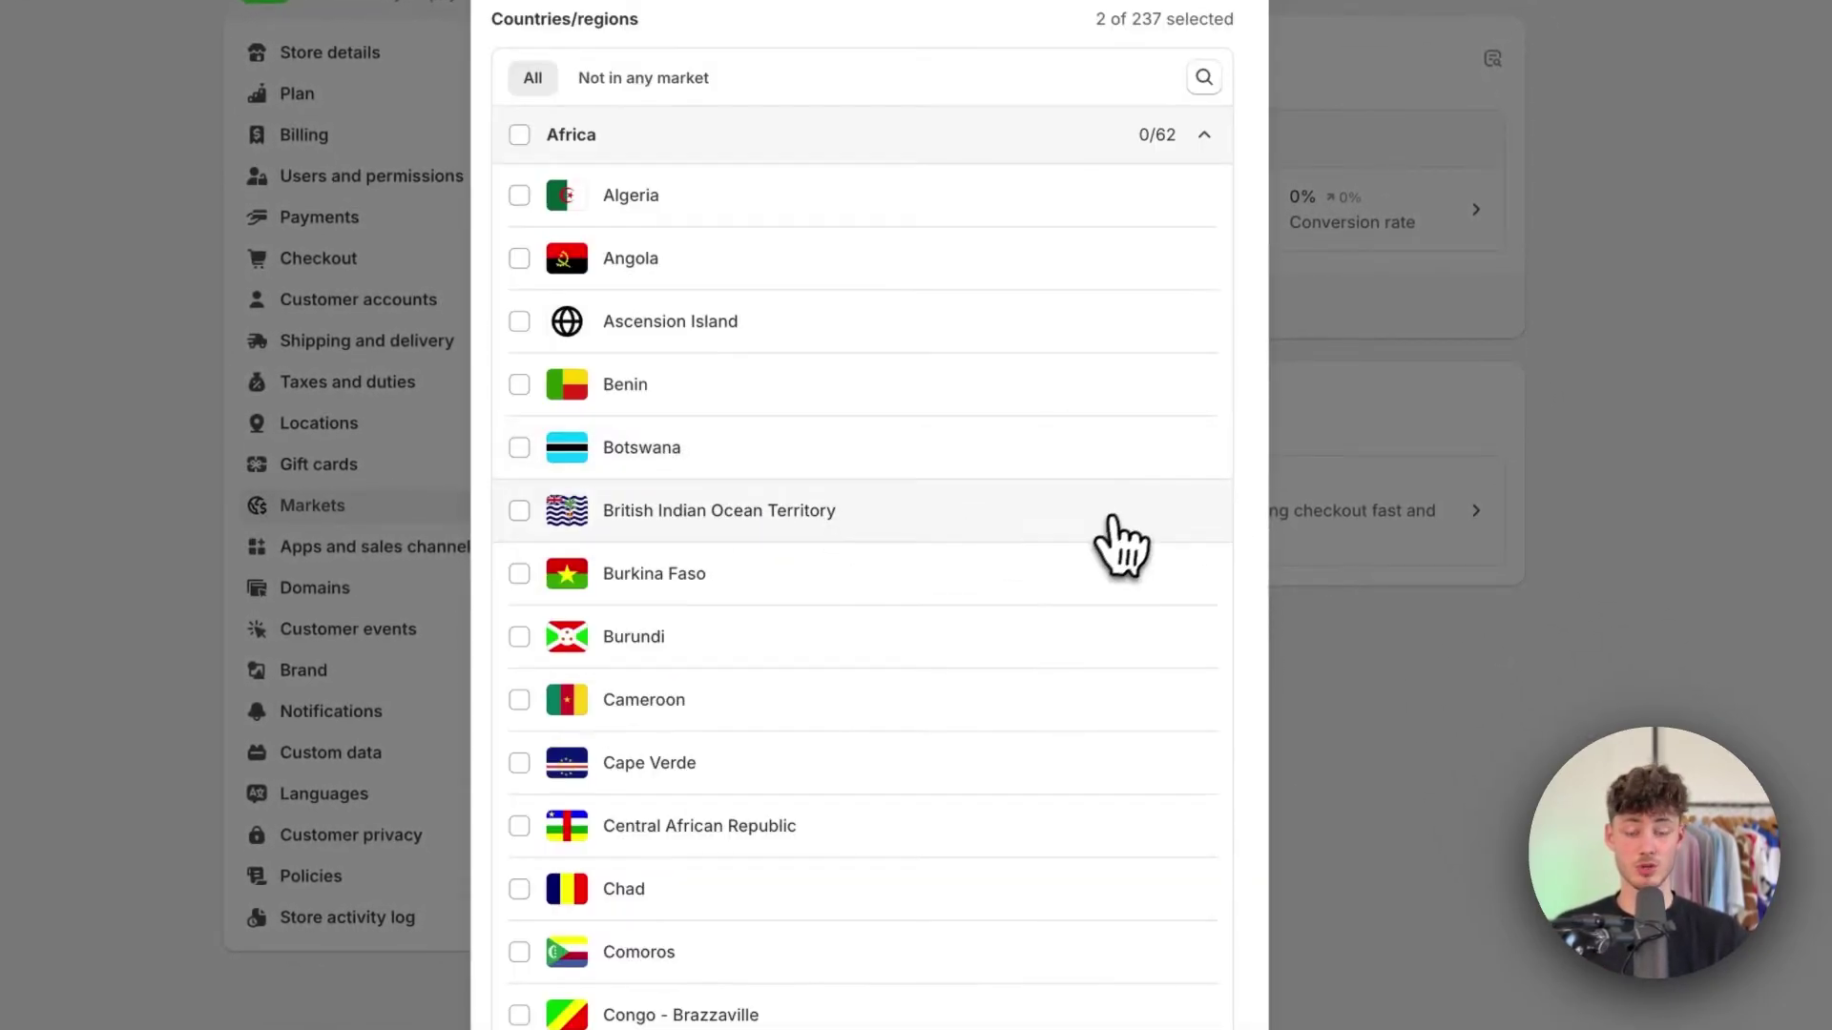
scroll(851, 376, down, 20)
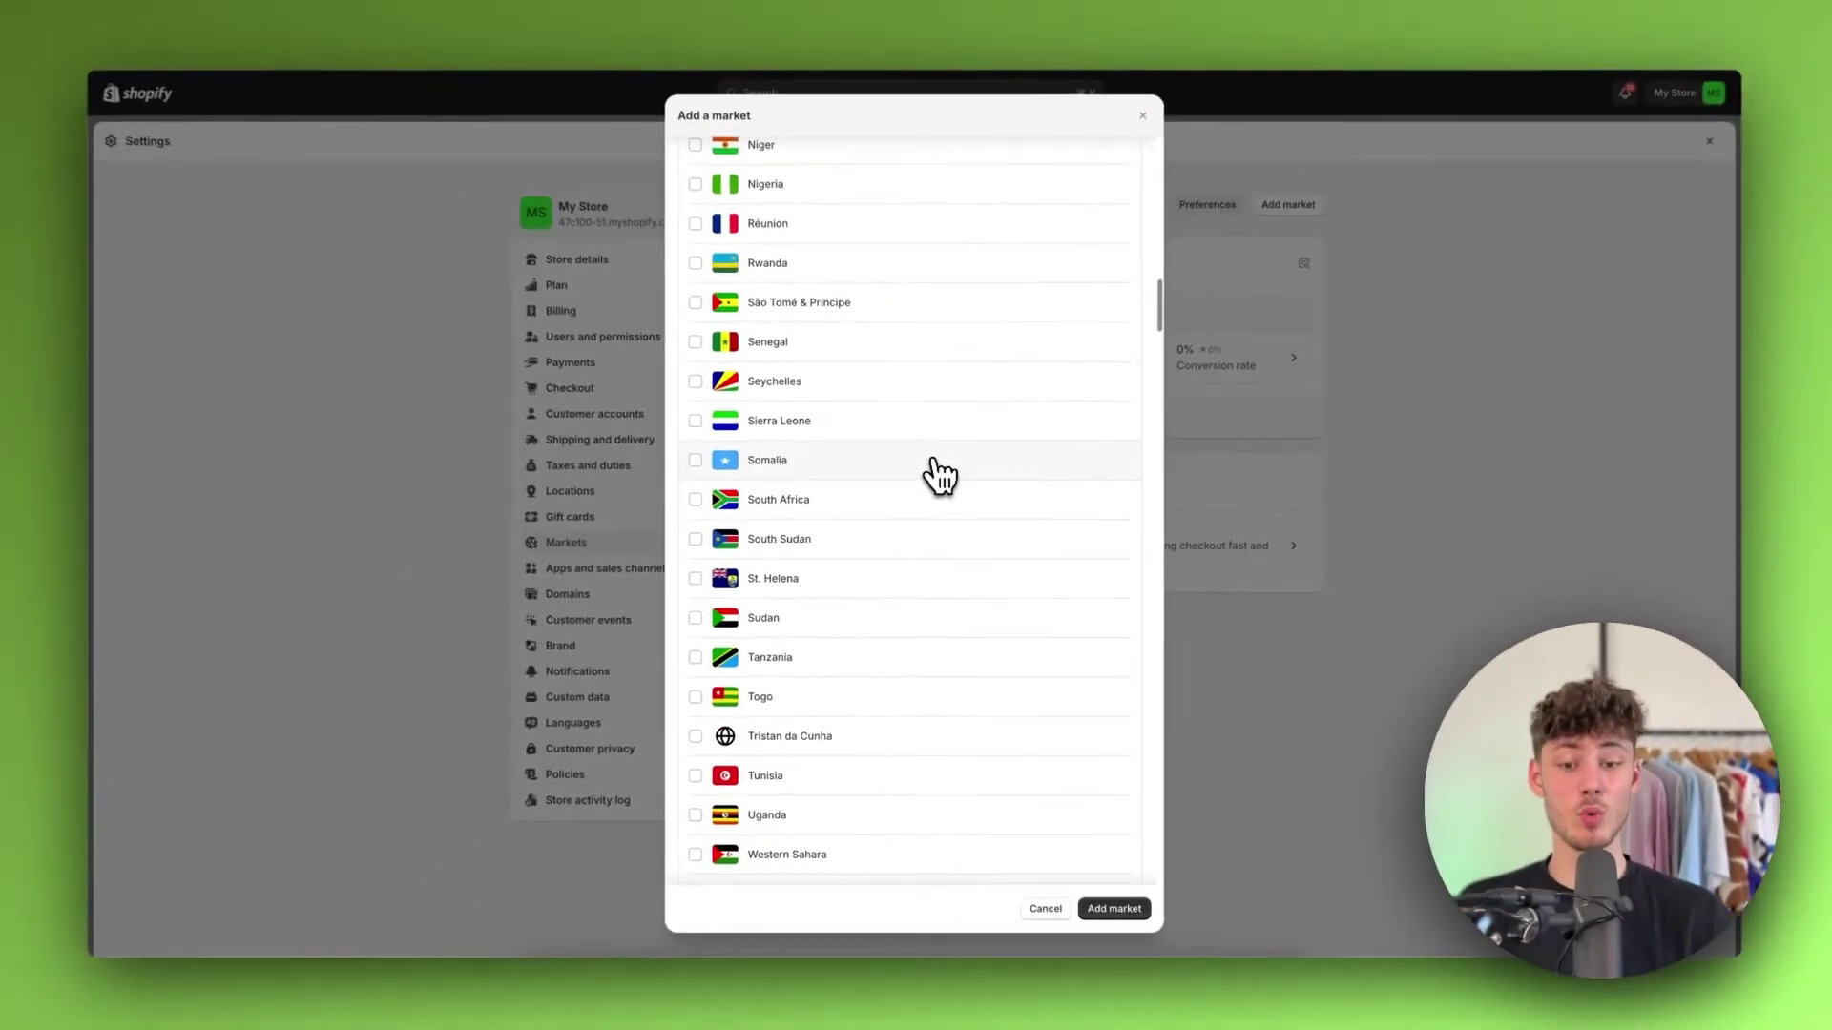
scroll(945, 489, down, 15)
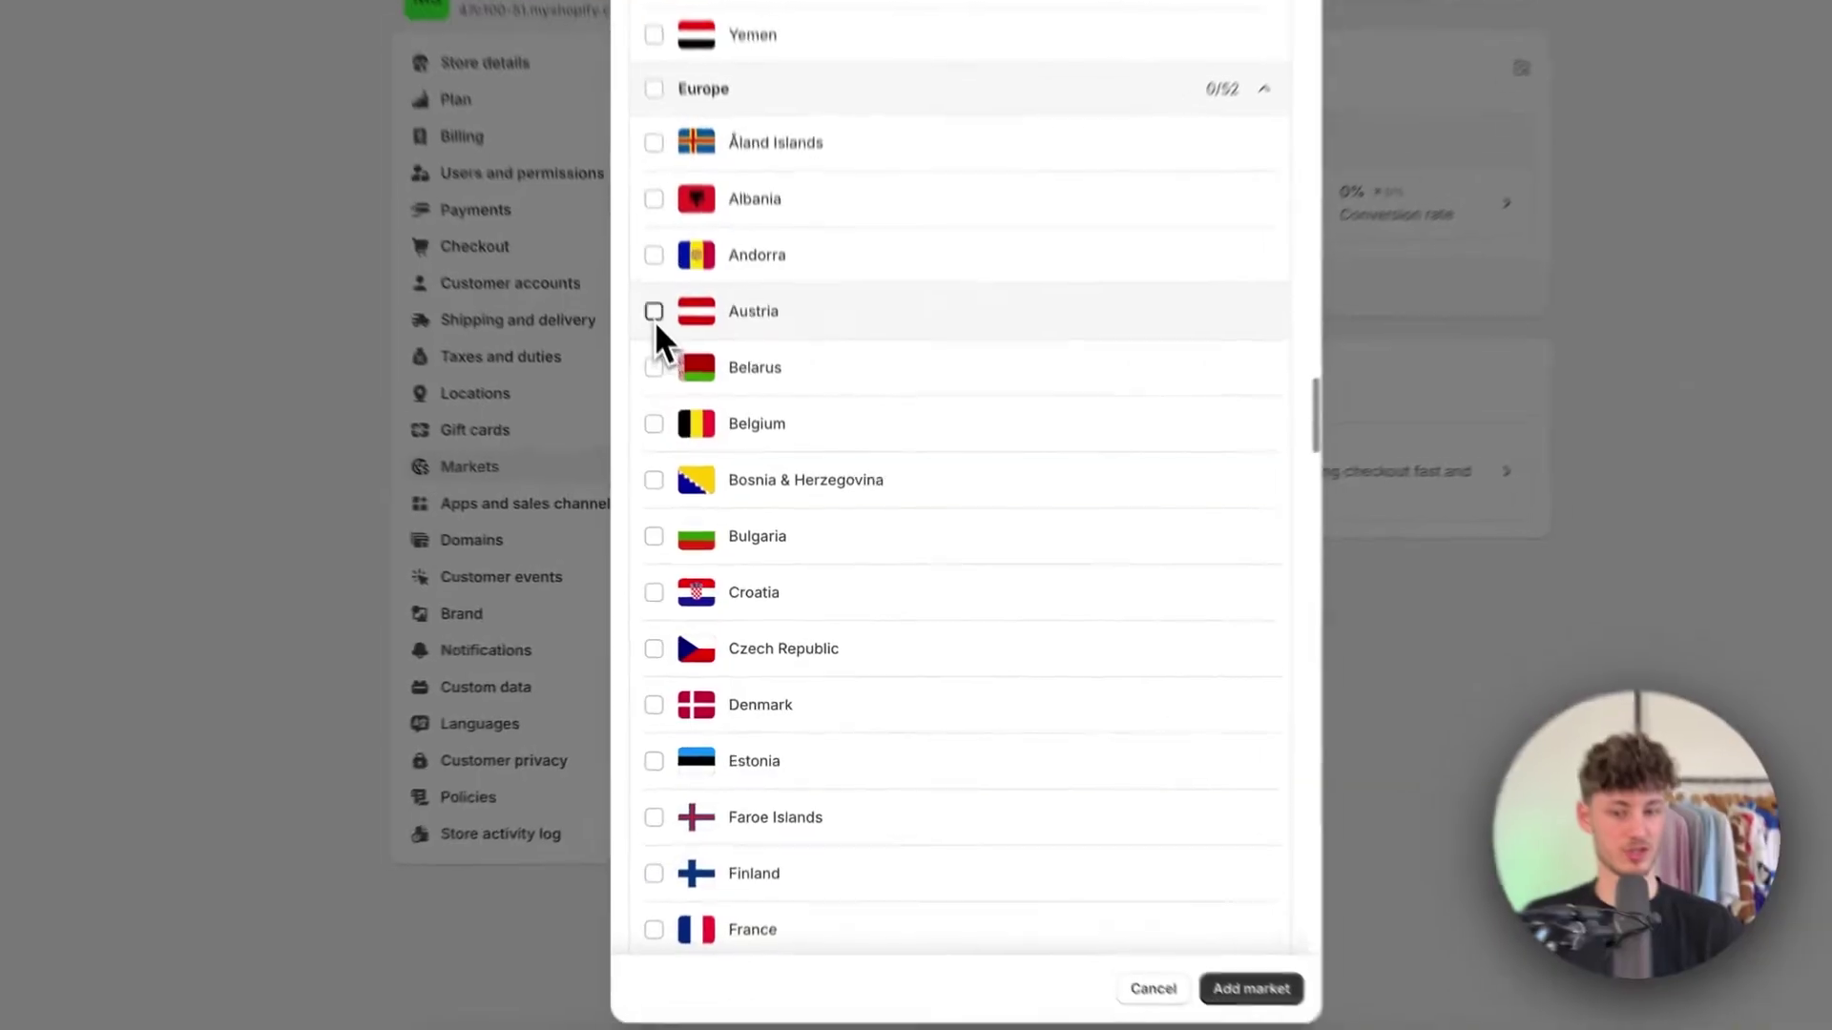
click(701, 437)
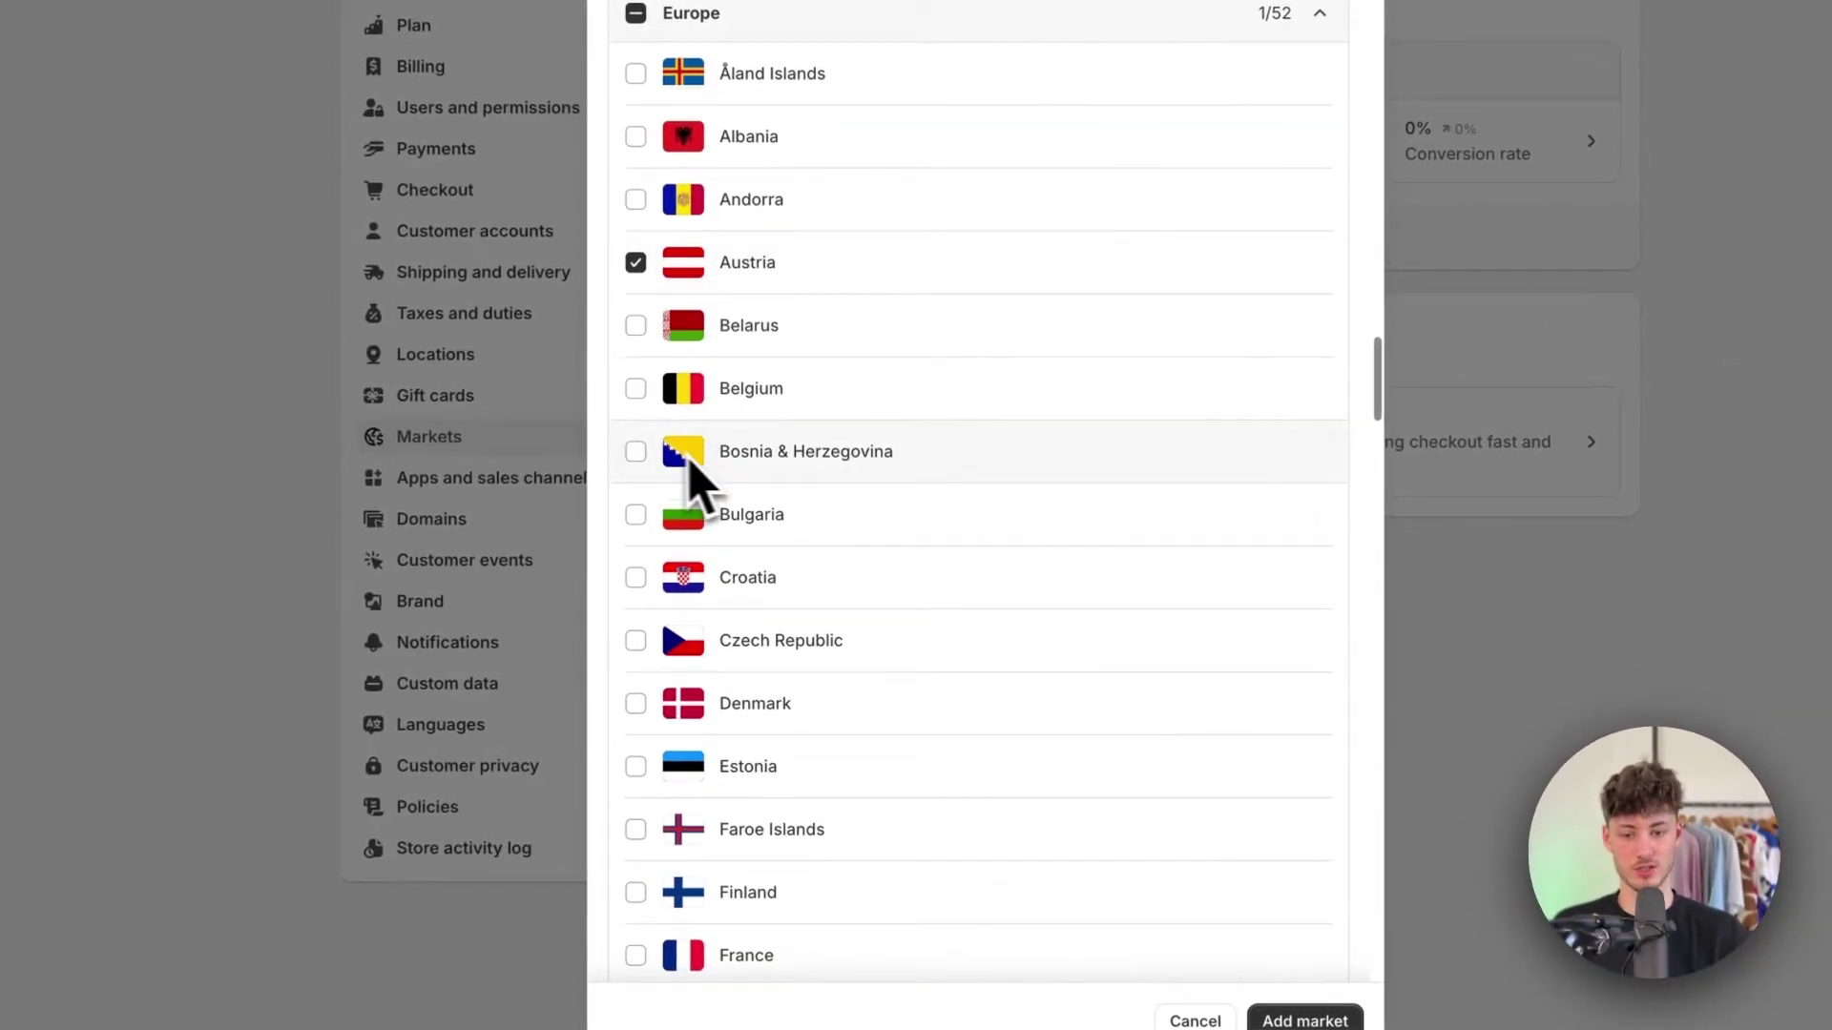
click(638, 391)
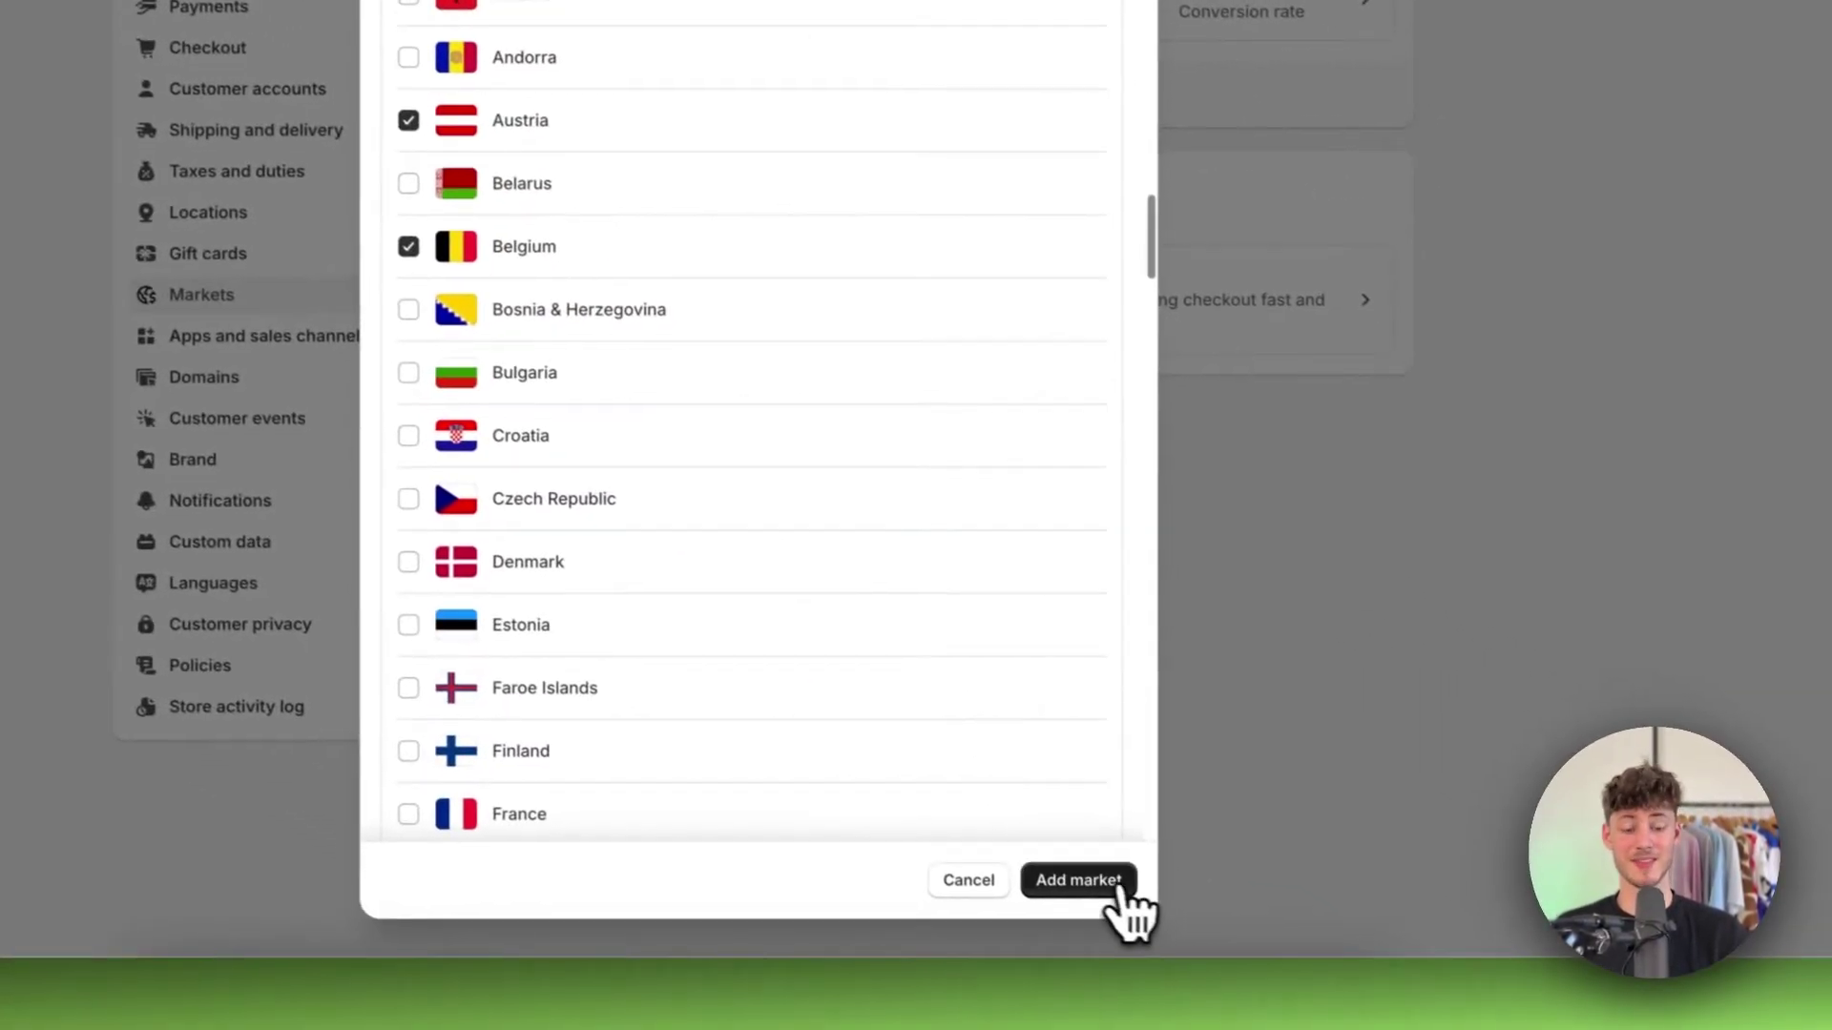
- Create the International market and check its Inactive status notice about missing shipping rates
click(1205, 949)
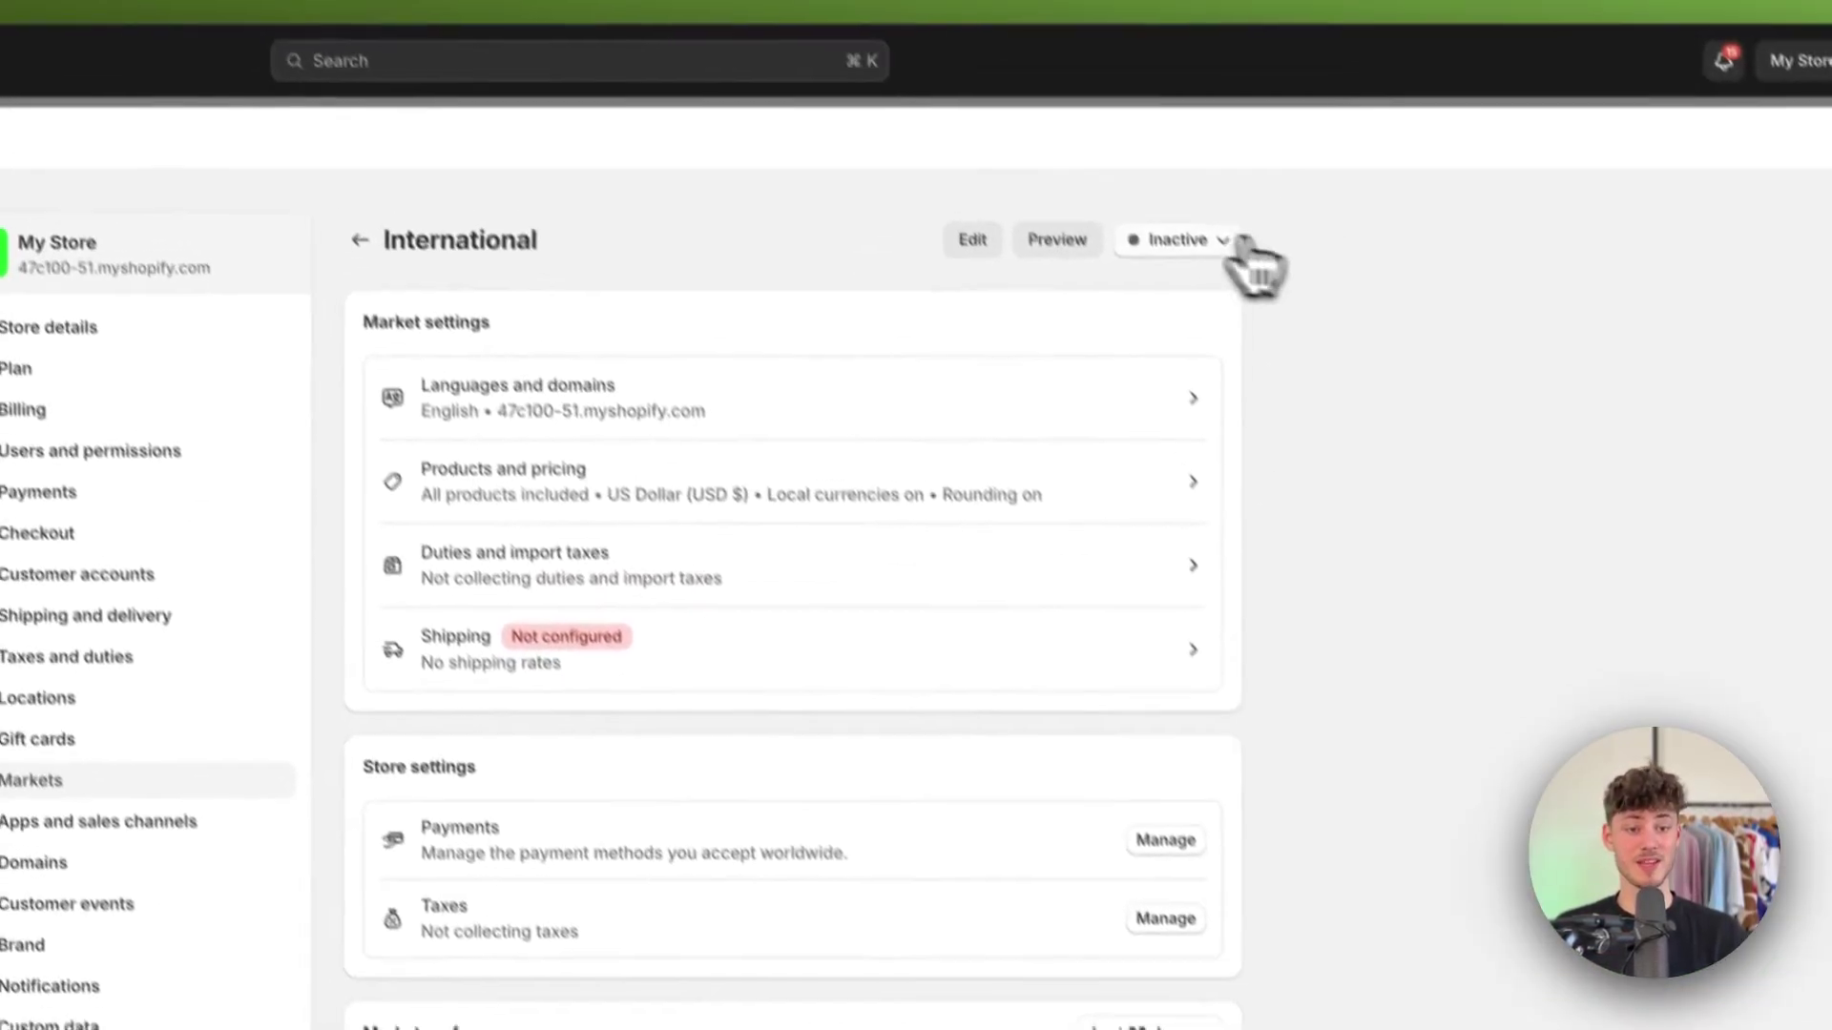
click(1103, 121)
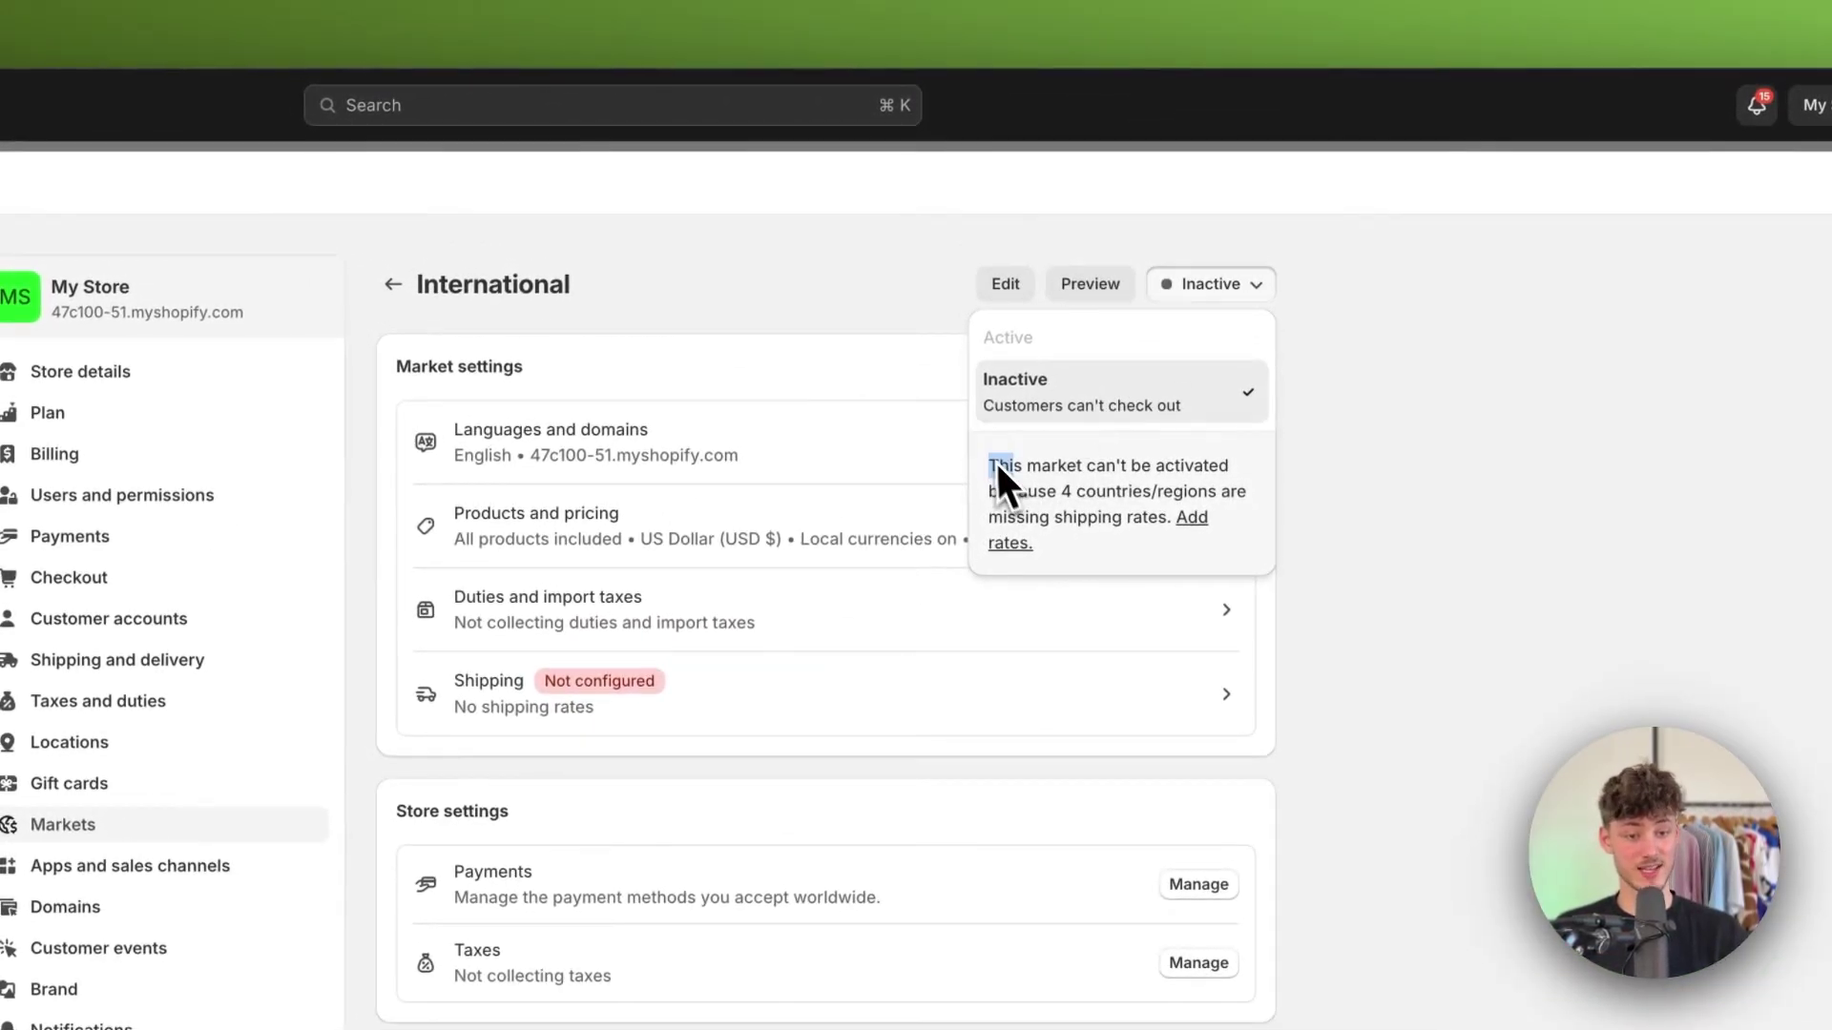
key(Escape)
click(1221, 300)
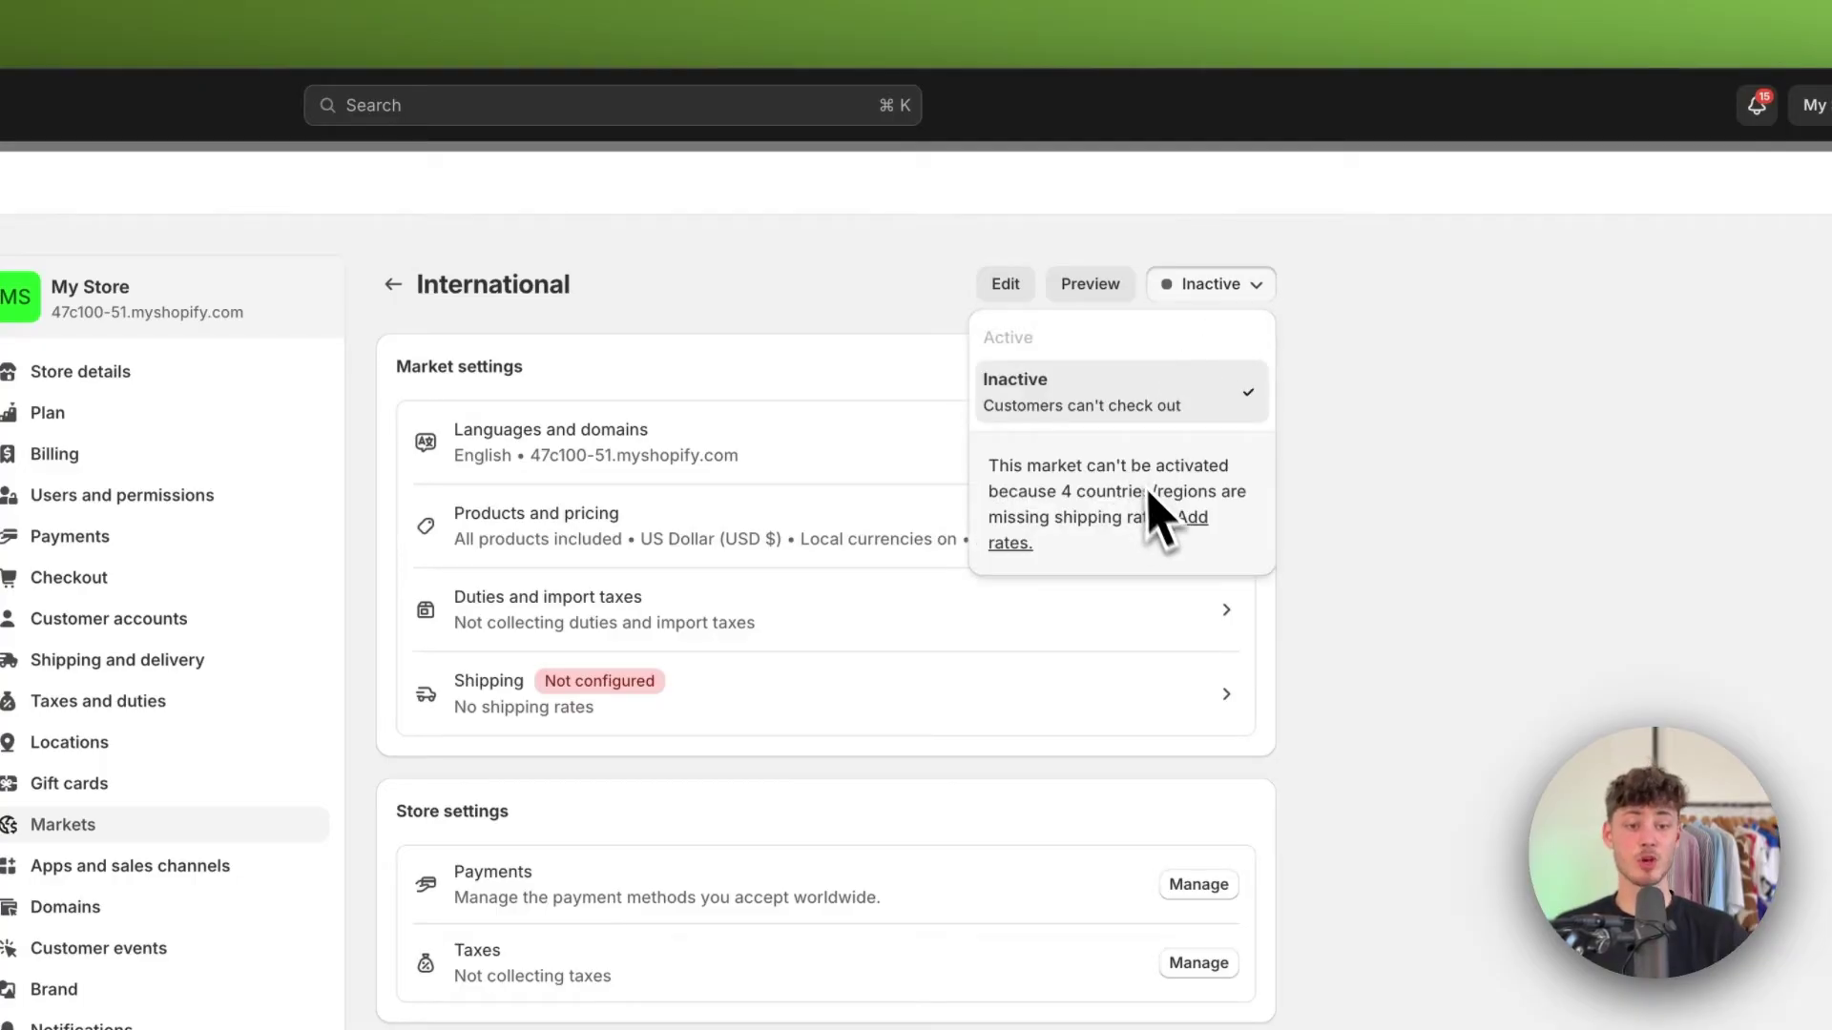
- Go from the market's Shipping details to the Shipping and delivery settings
click(1417, 564)
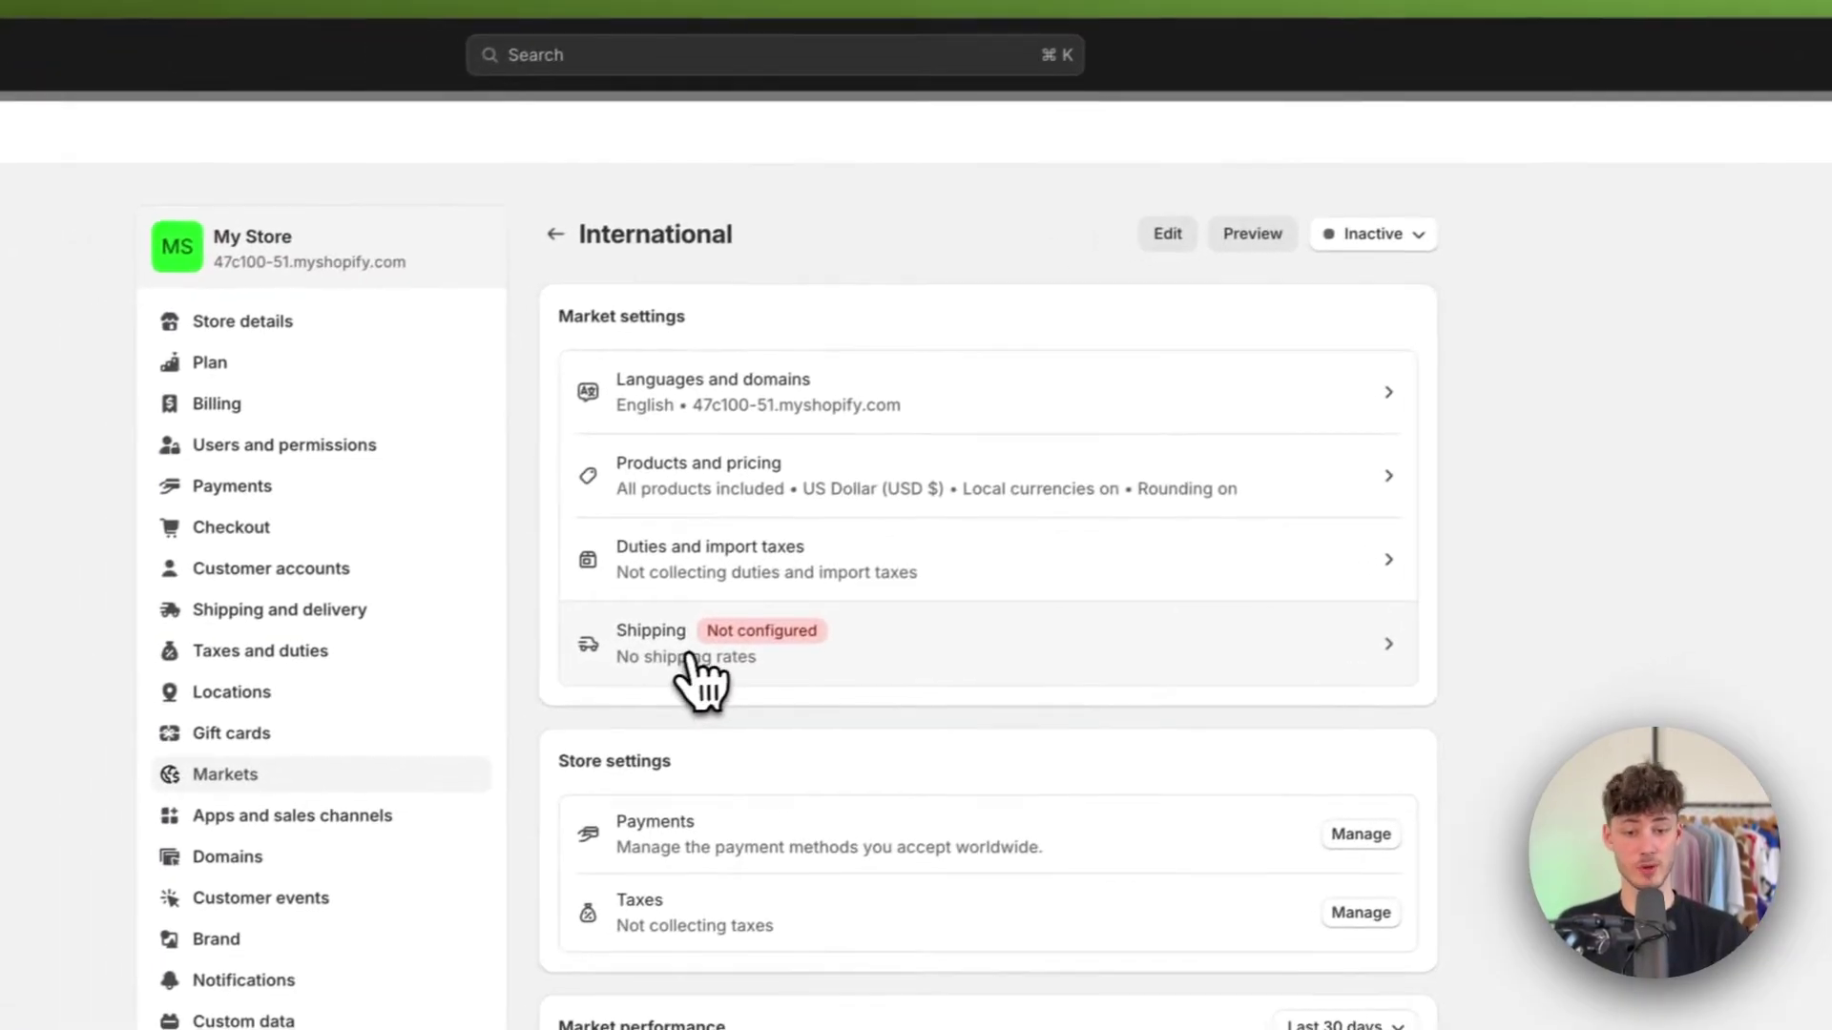
click(573, 704)
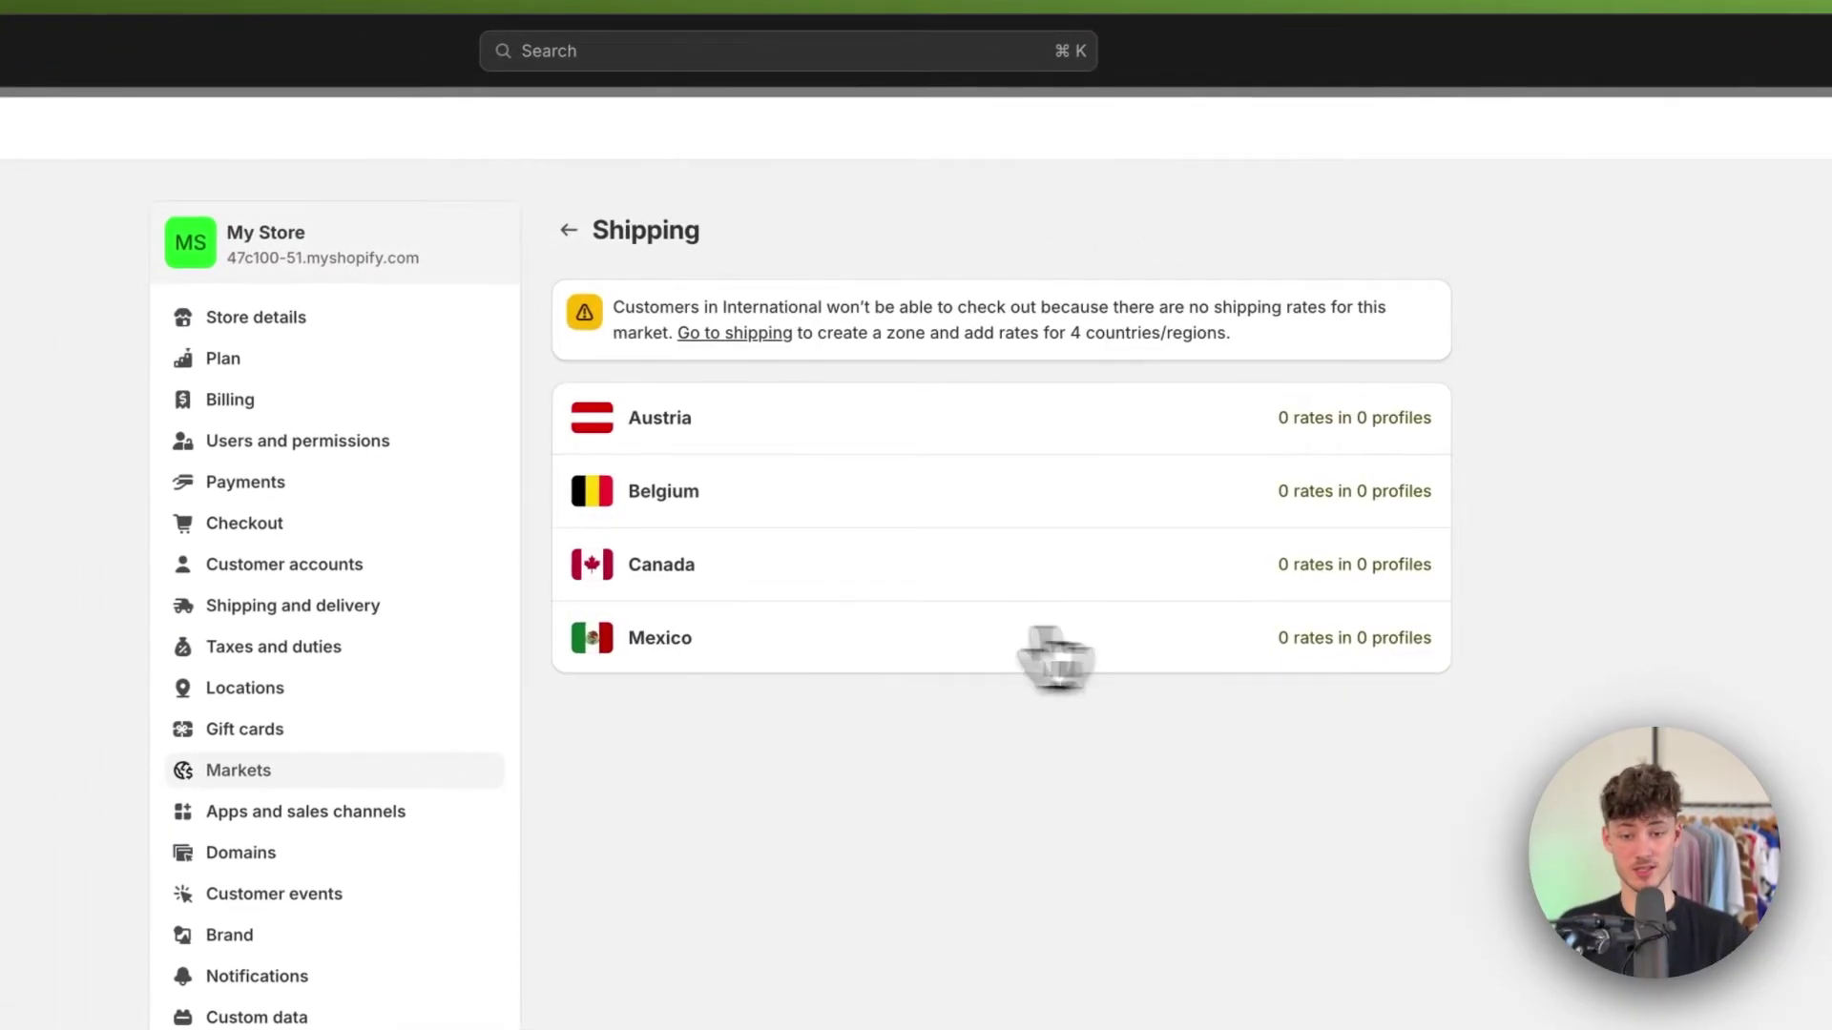
click(760, 333)
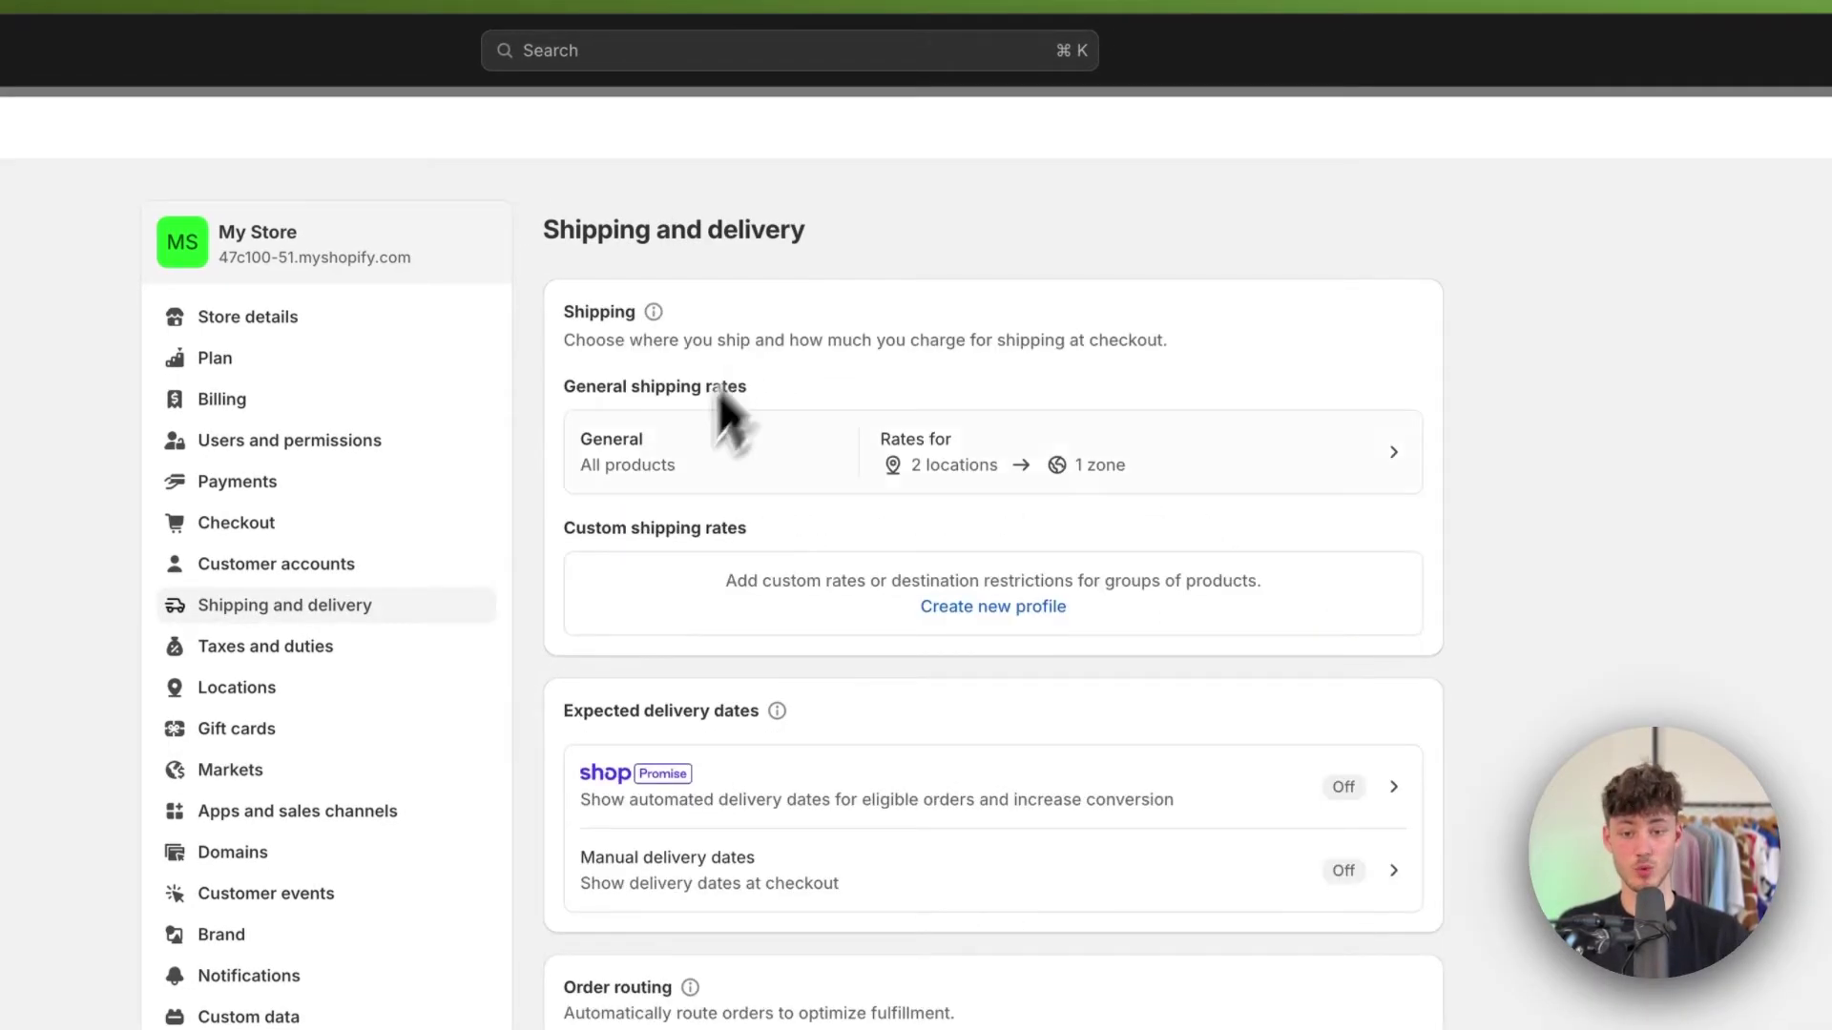
click(837, 539)
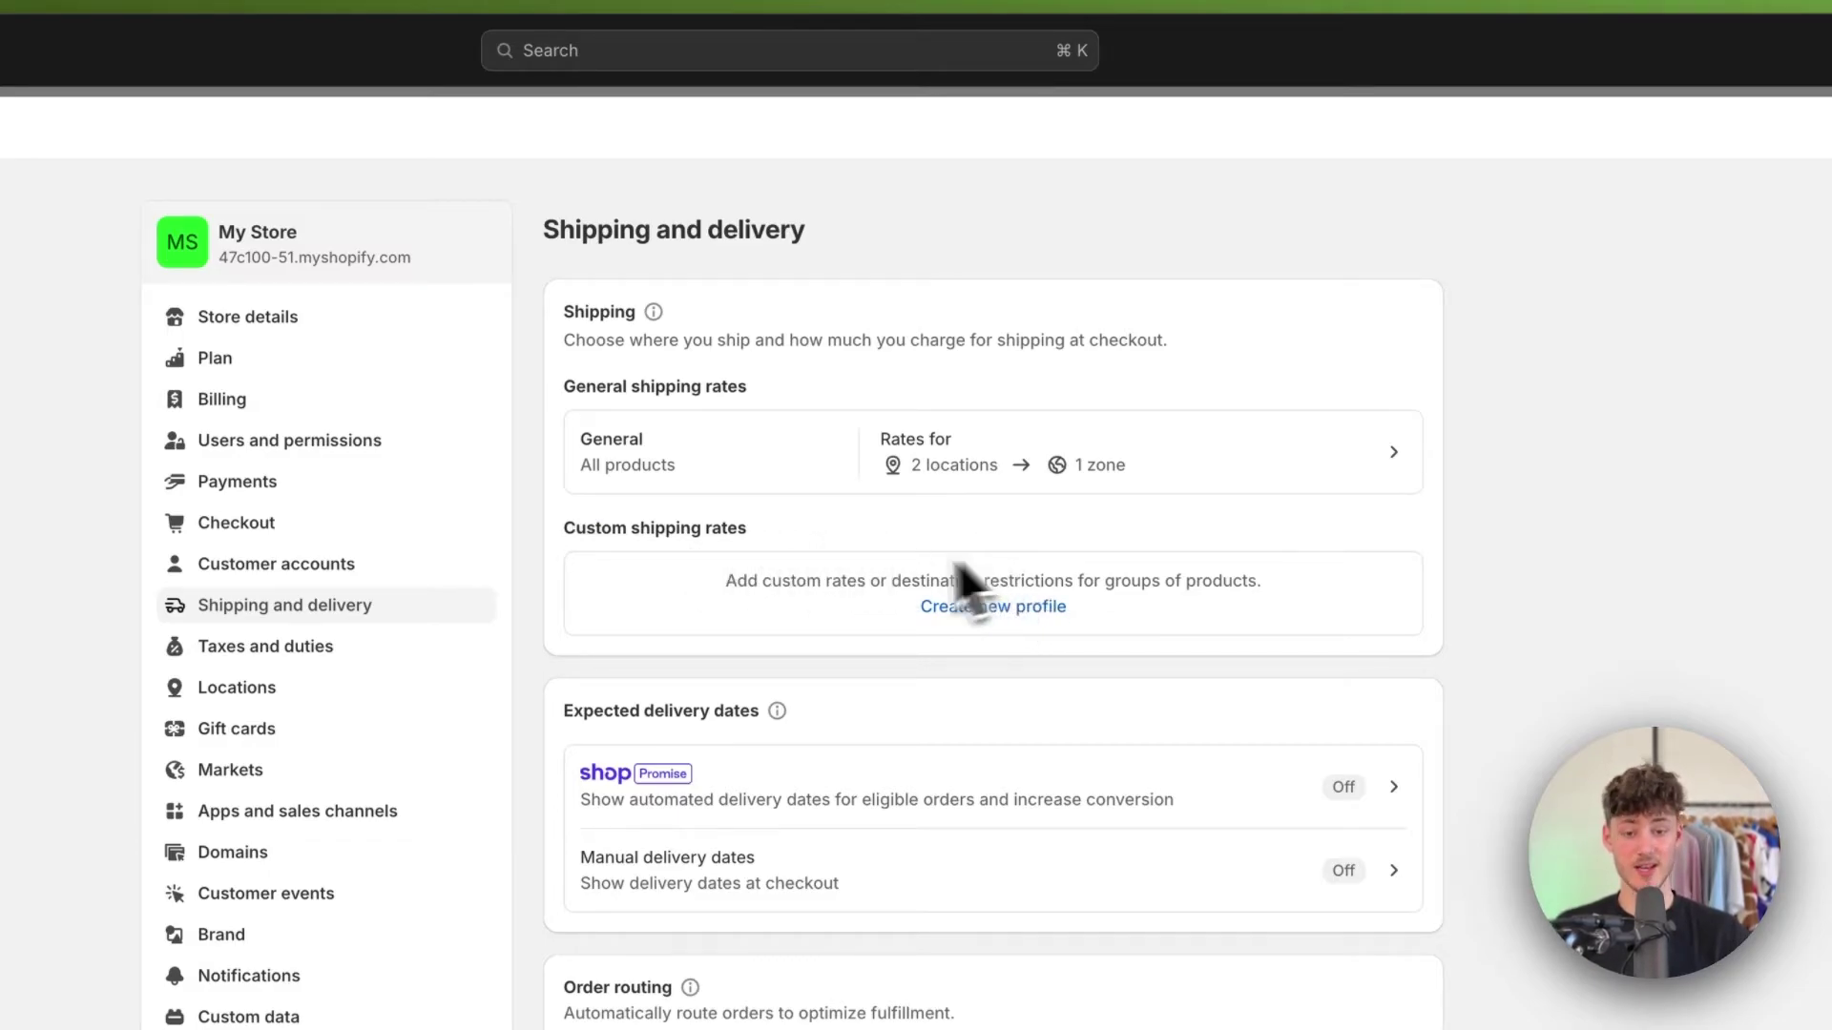
- Create an 'International' custom shipping profile with a zone for Austria, Belgium, Canada and Mexico
click(1031, 611)
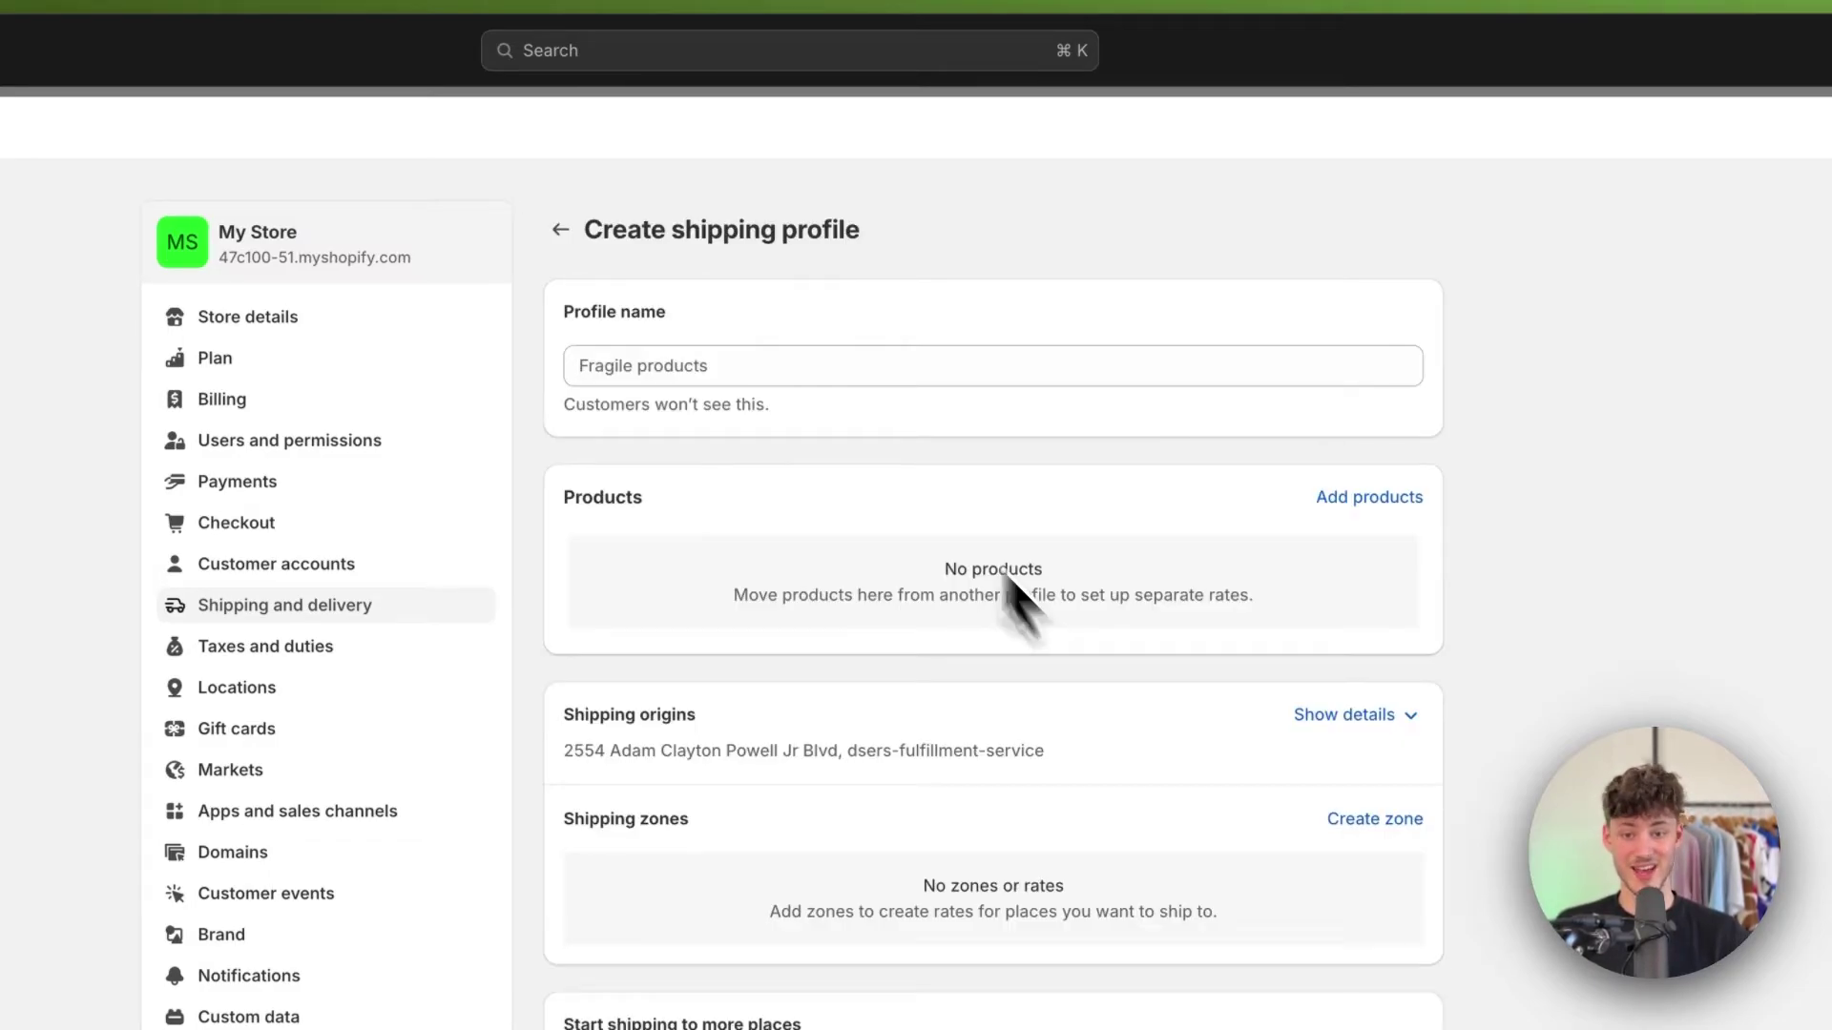
click(771, 374)
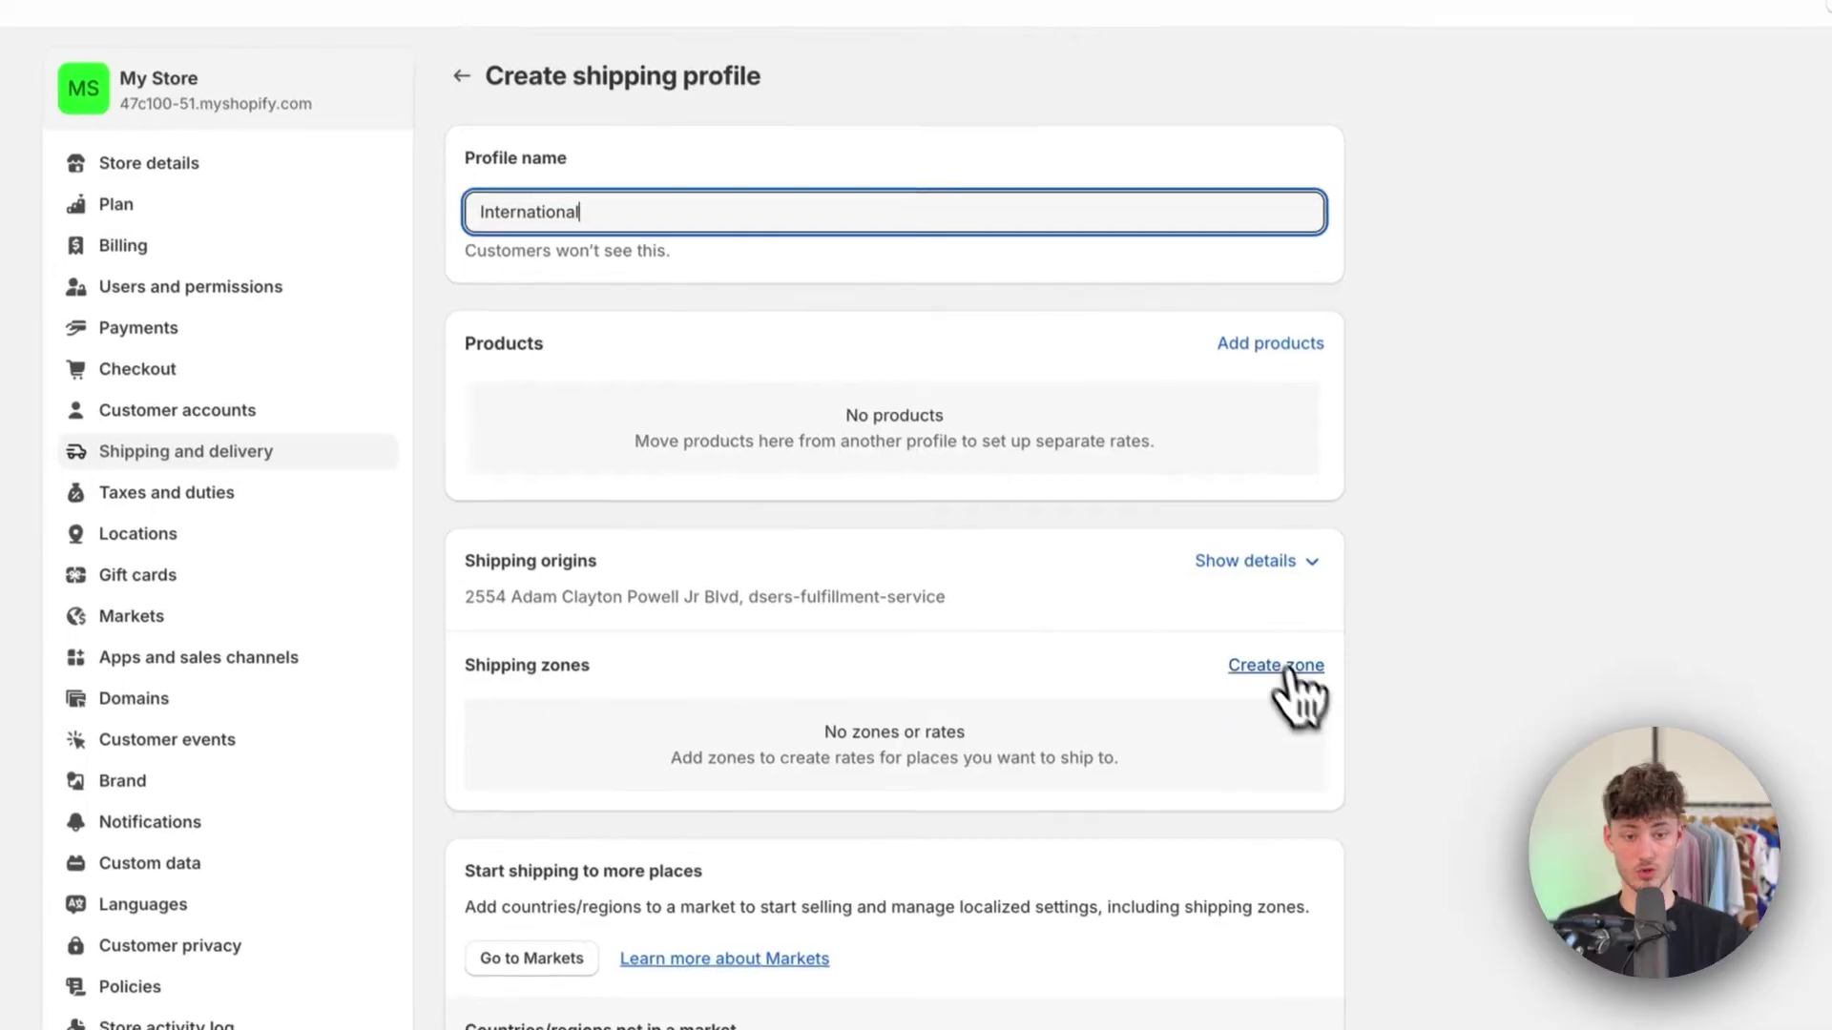
click(1374, 818)
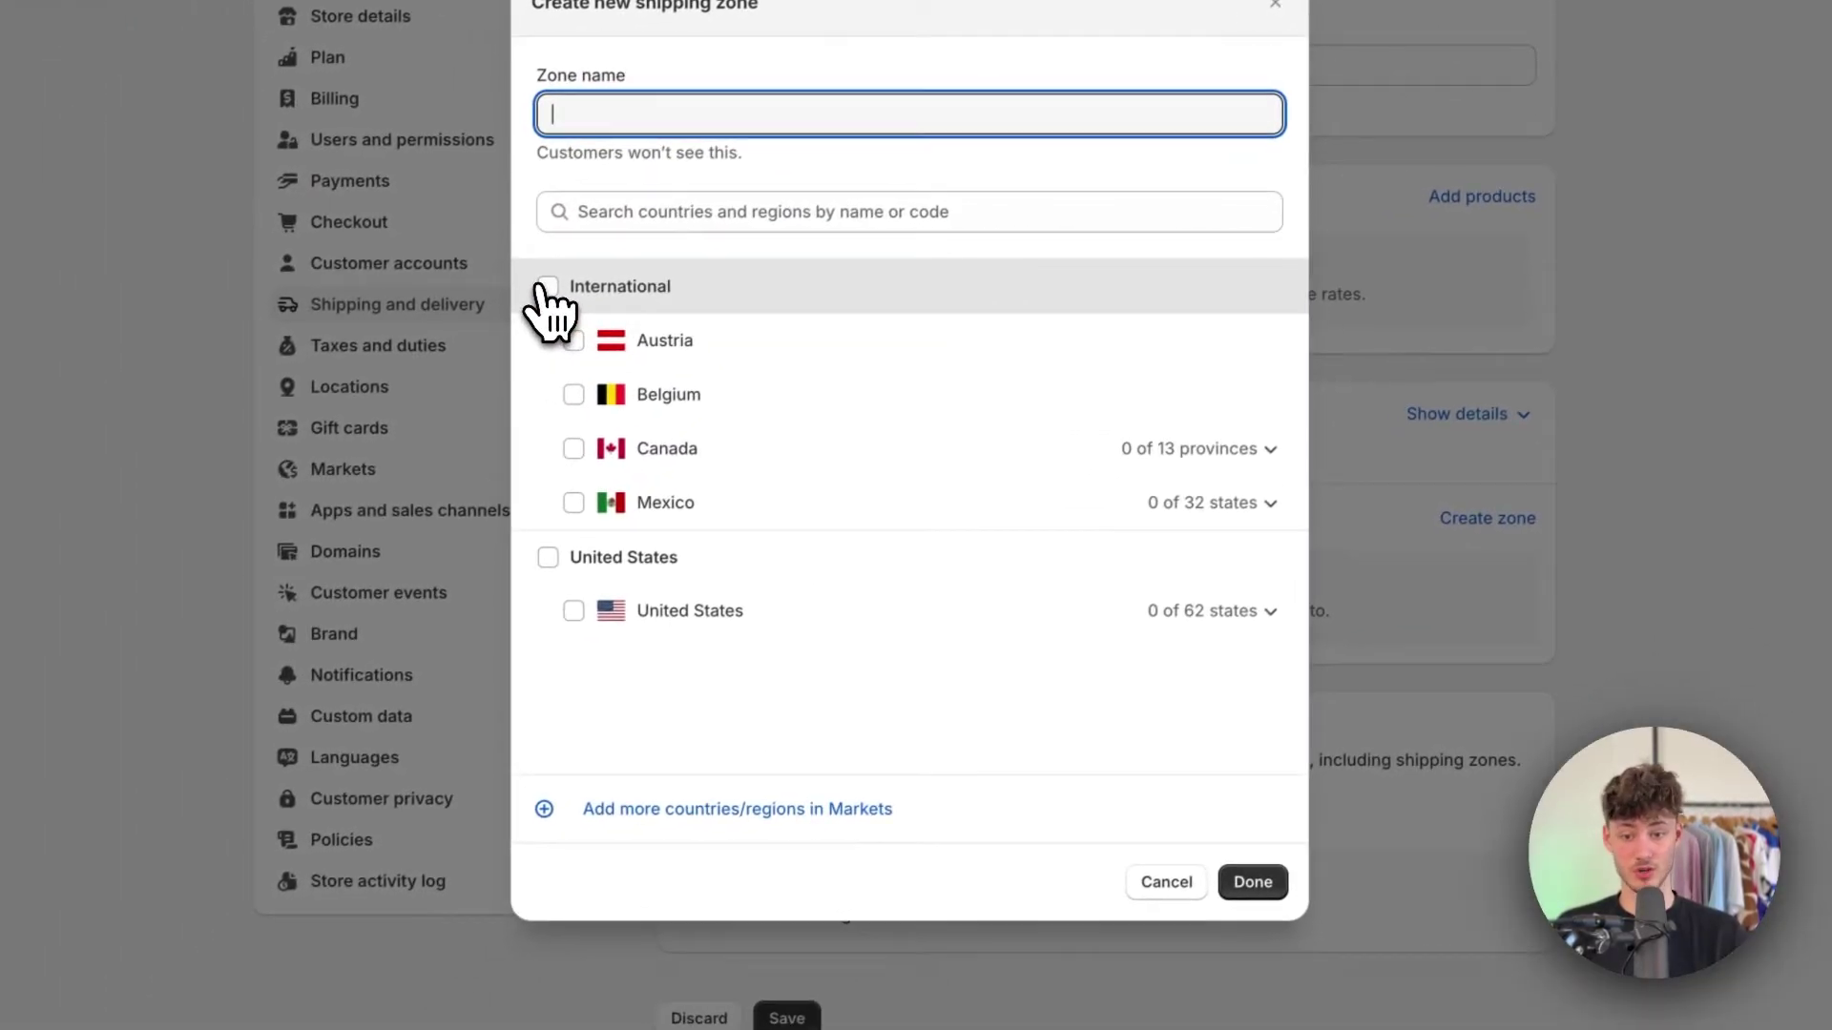
click(333, 430)
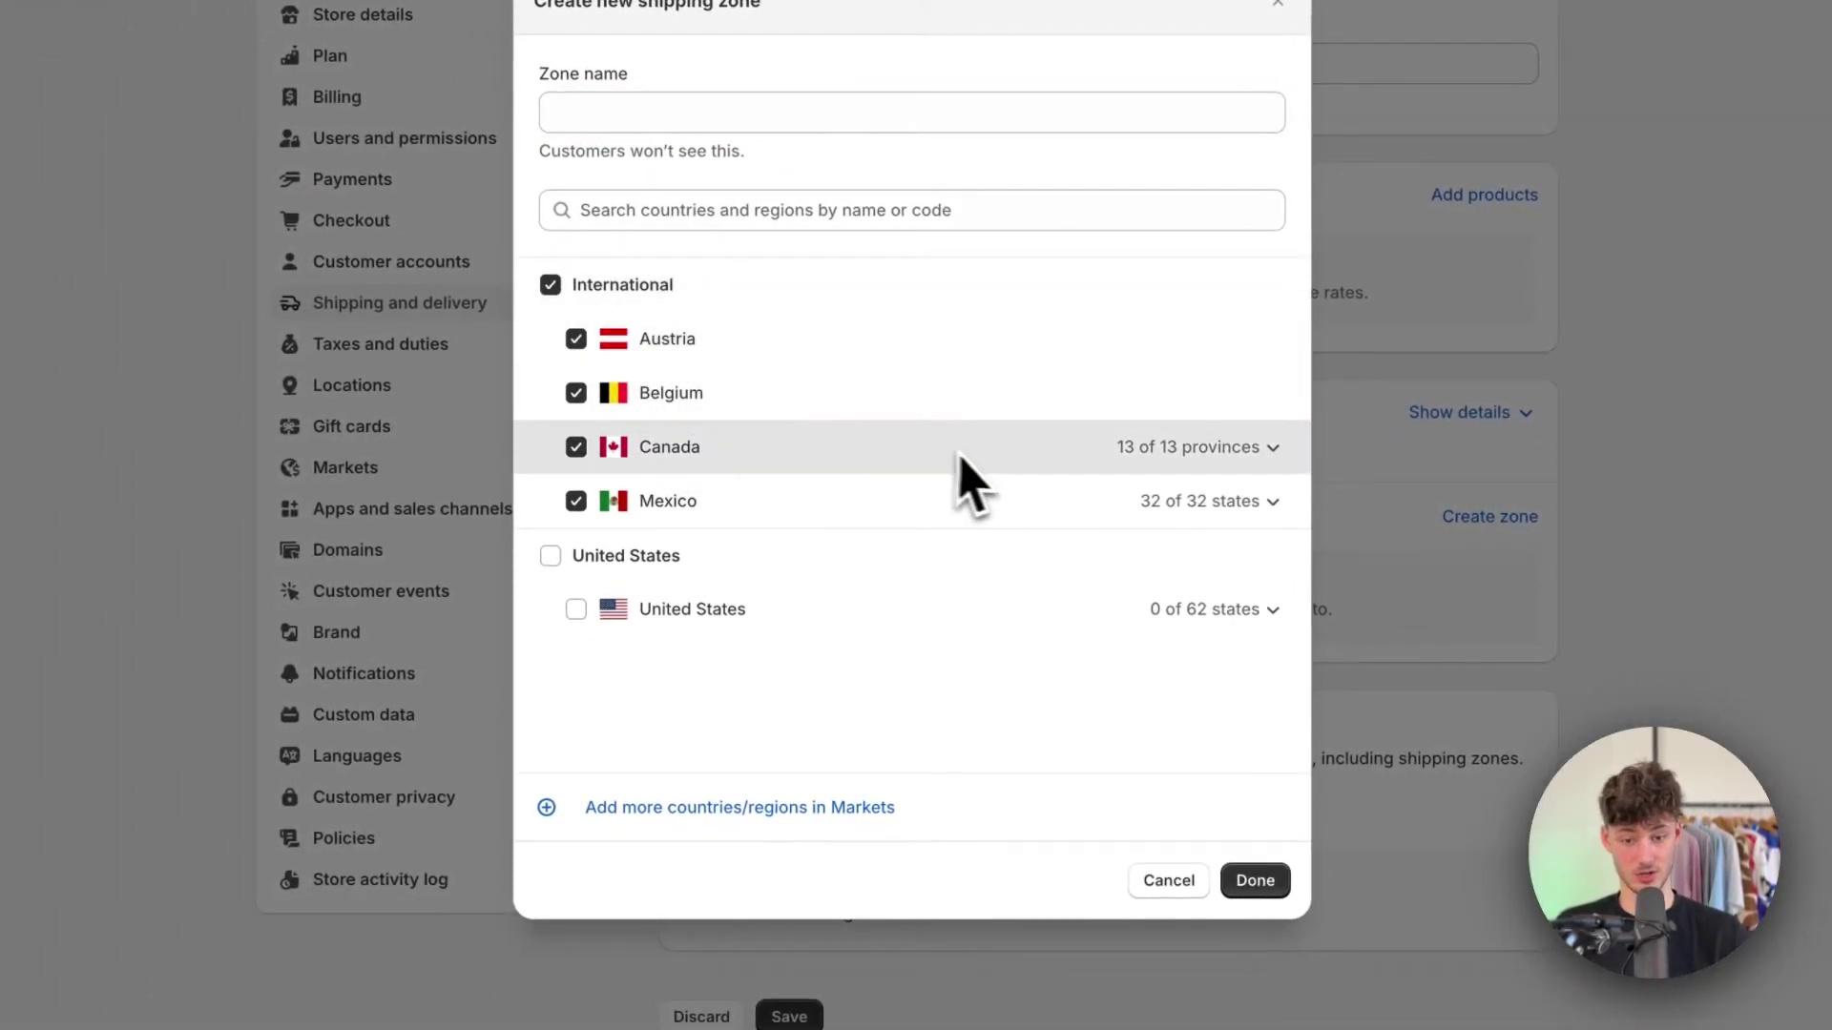
click(1254, 879)
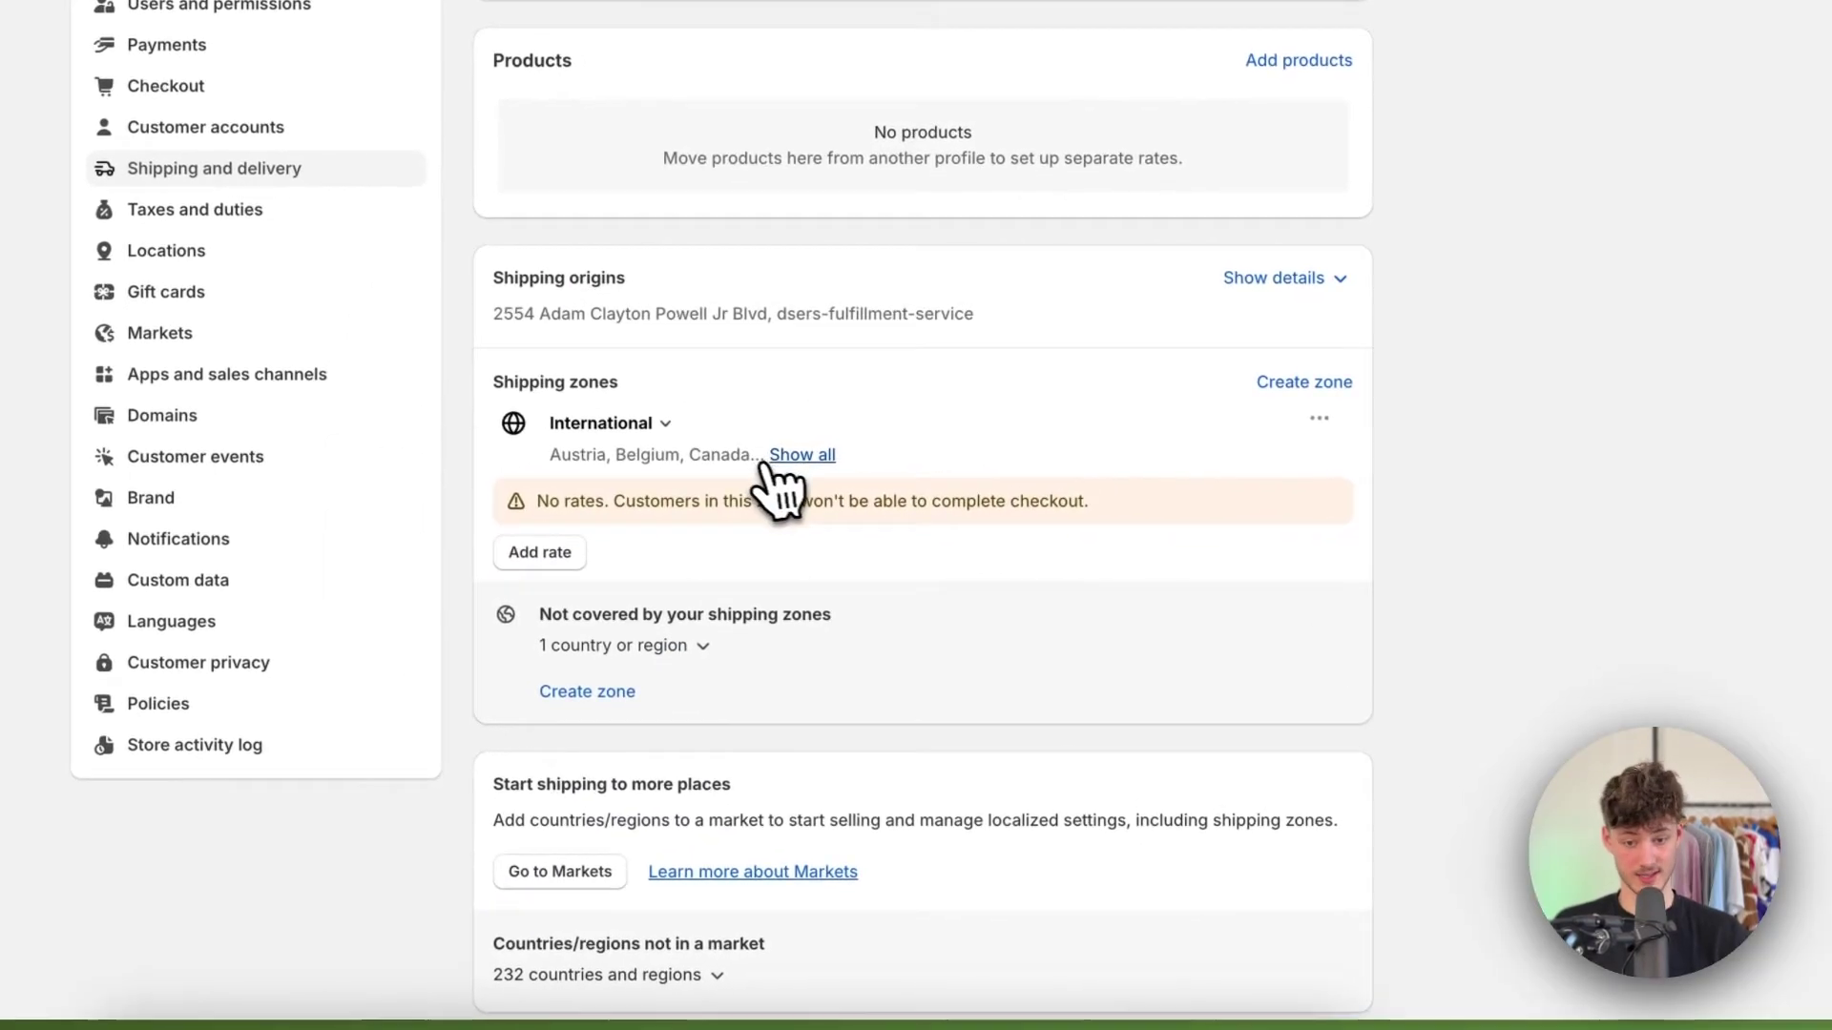
scroll(777, 480, down, 2)
- Add a $10.00 flat rate named 'Normal Shipping', removing the trial conditional pricing
click(539, 345)
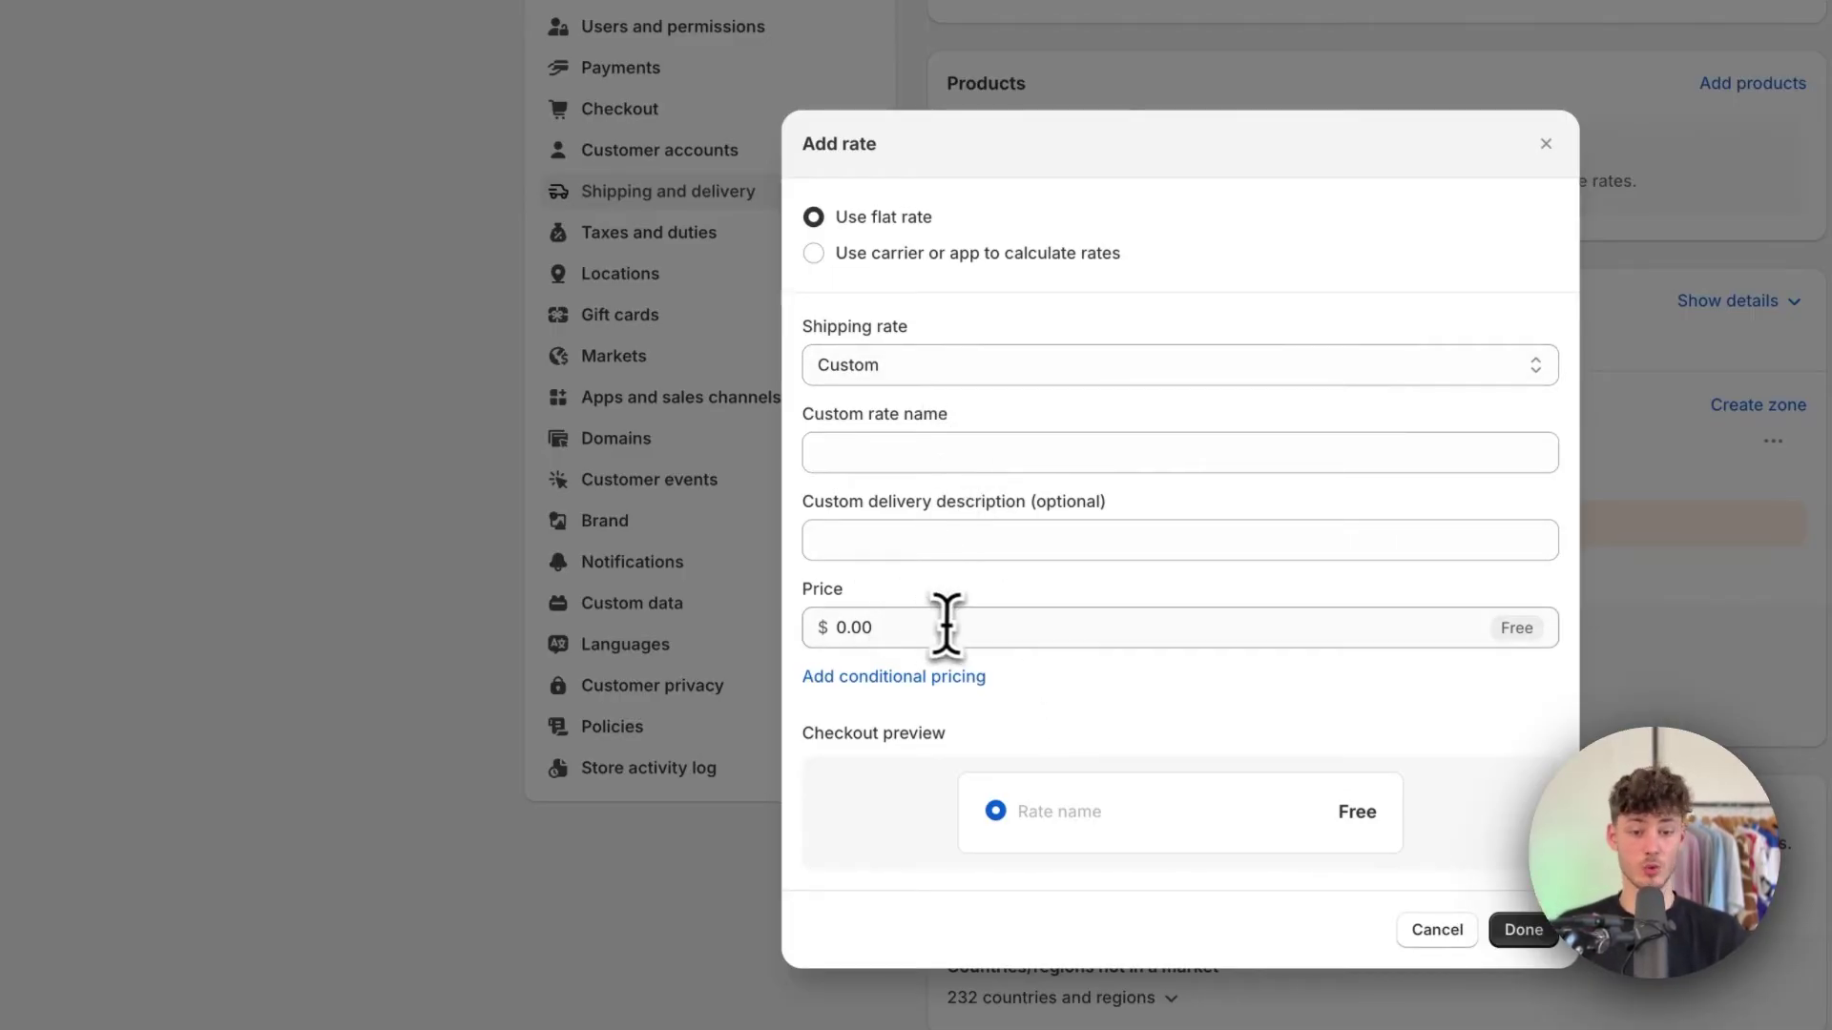
click(1006, 630)
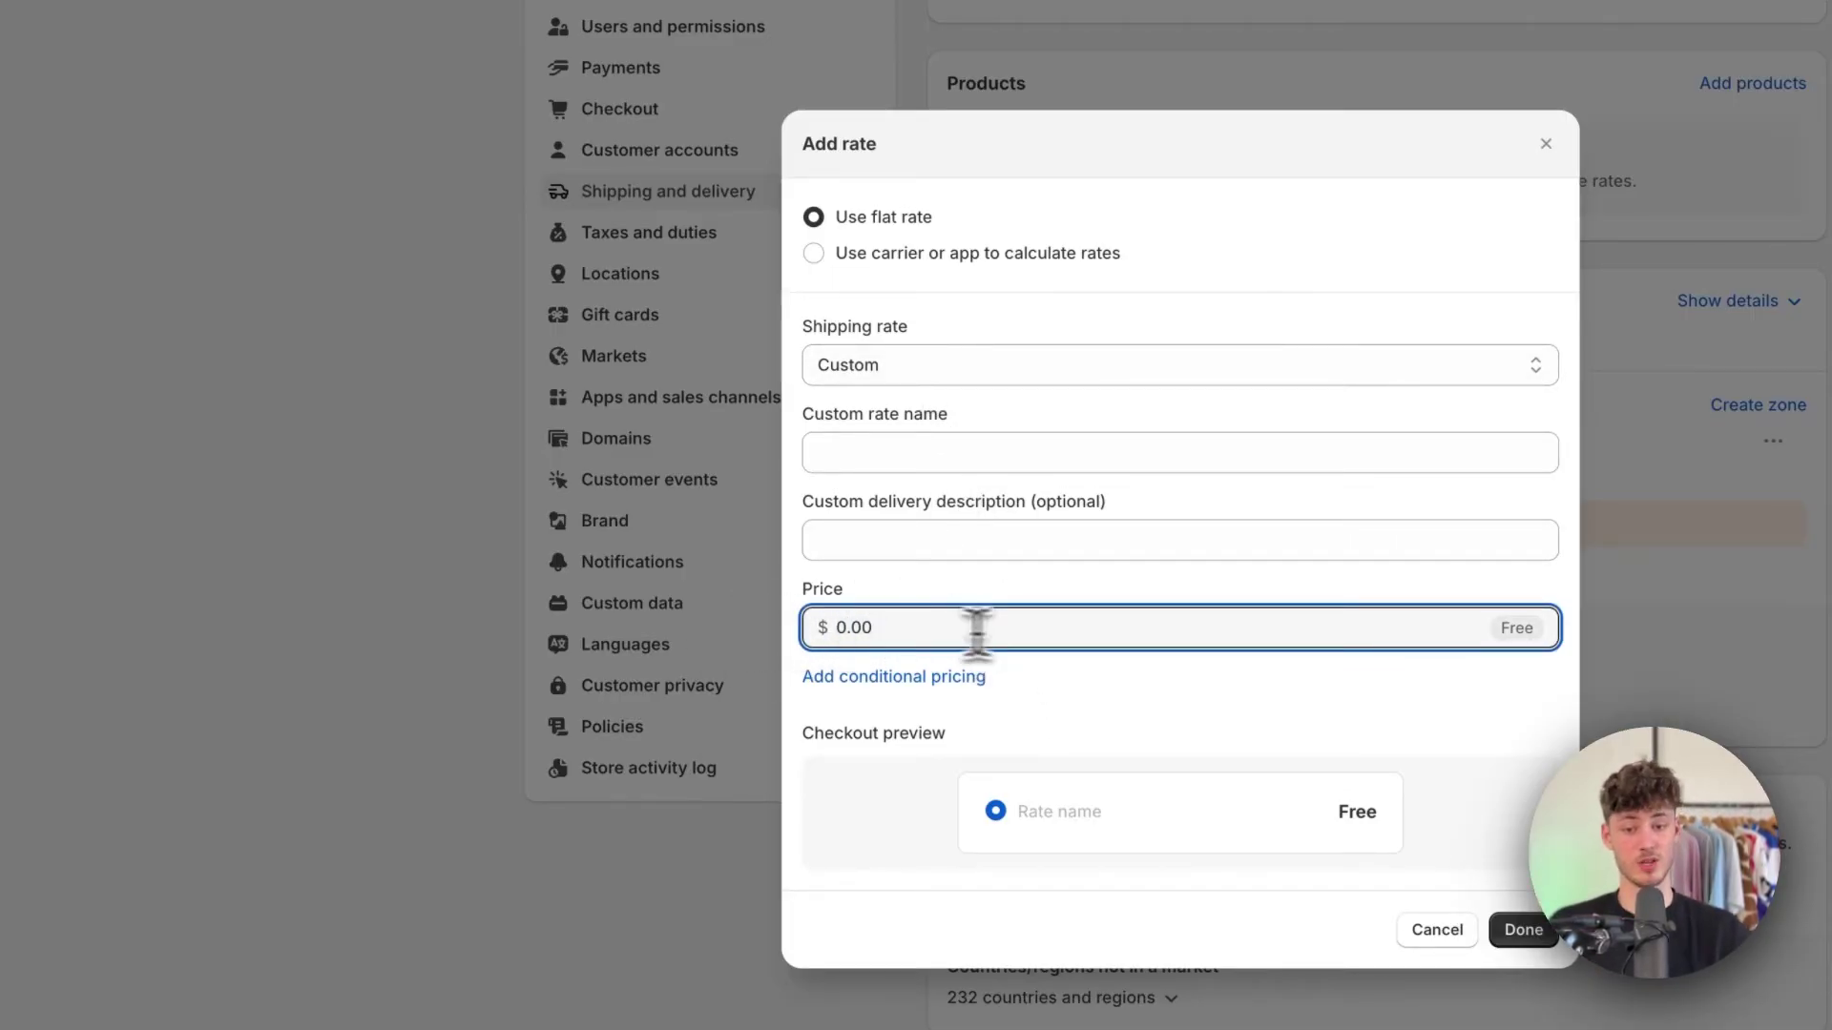
click(916, 678)
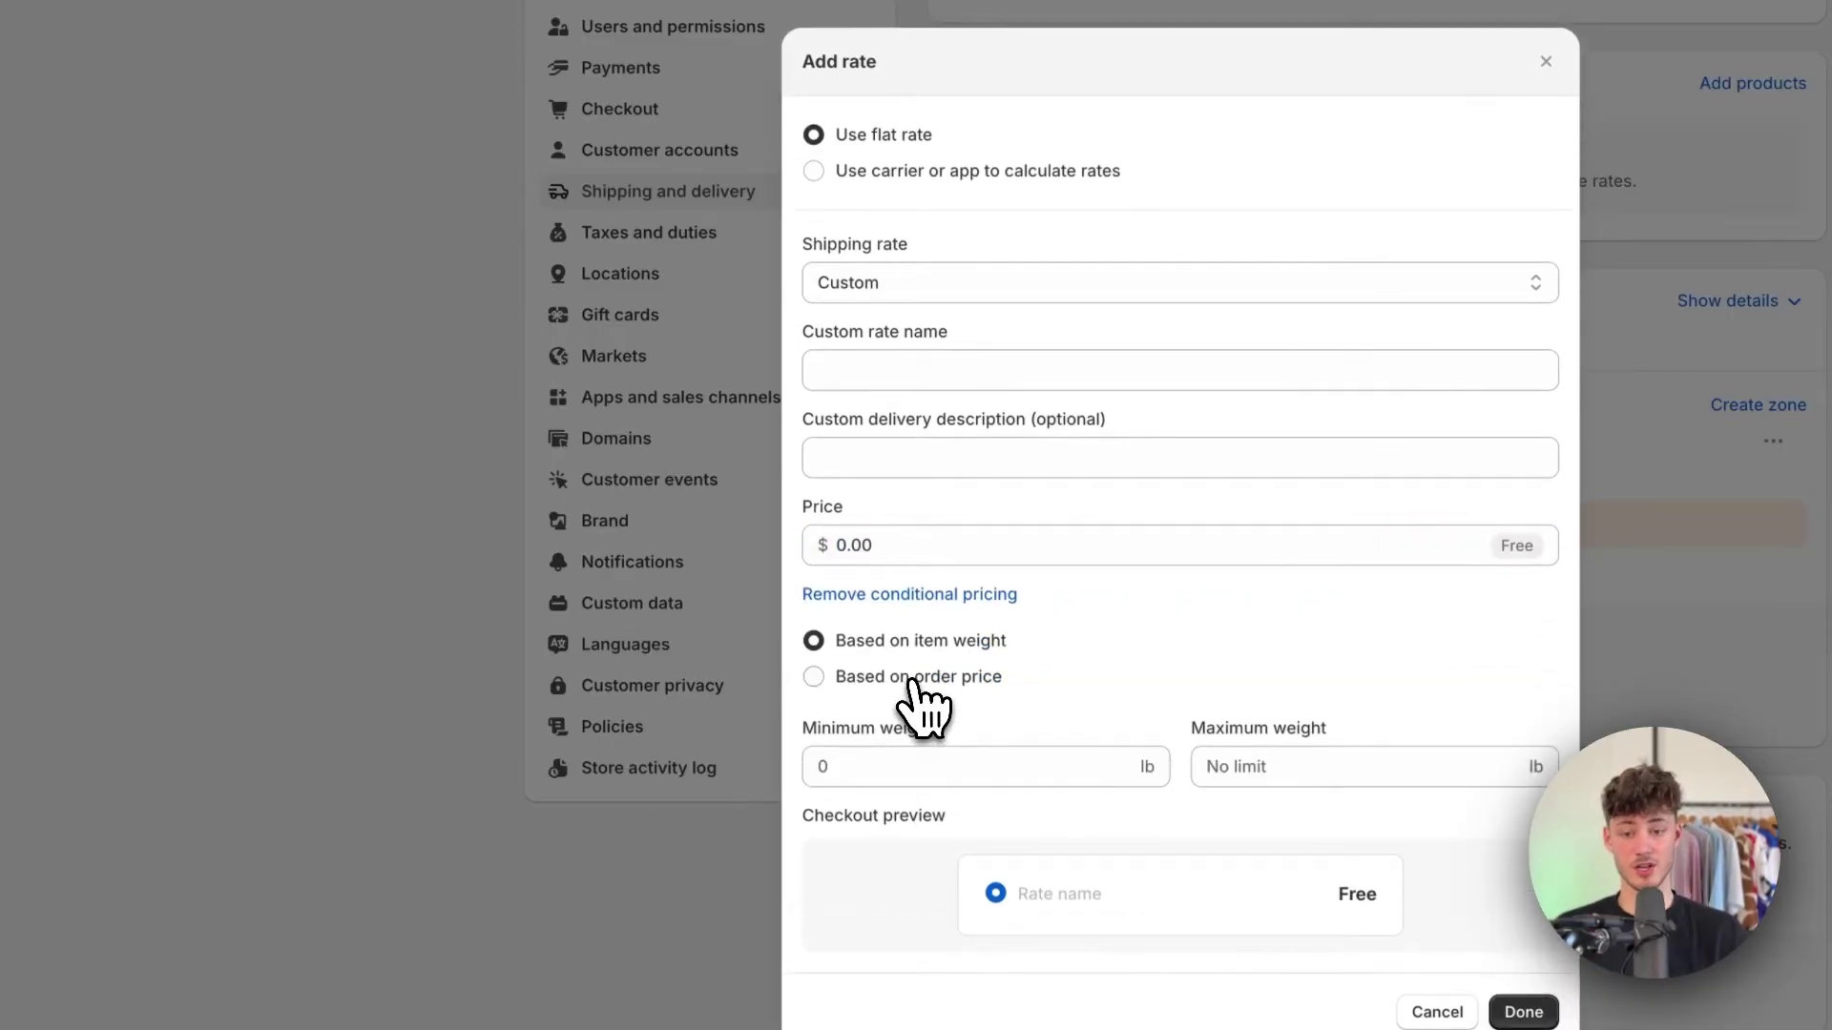
click(1129, 537)
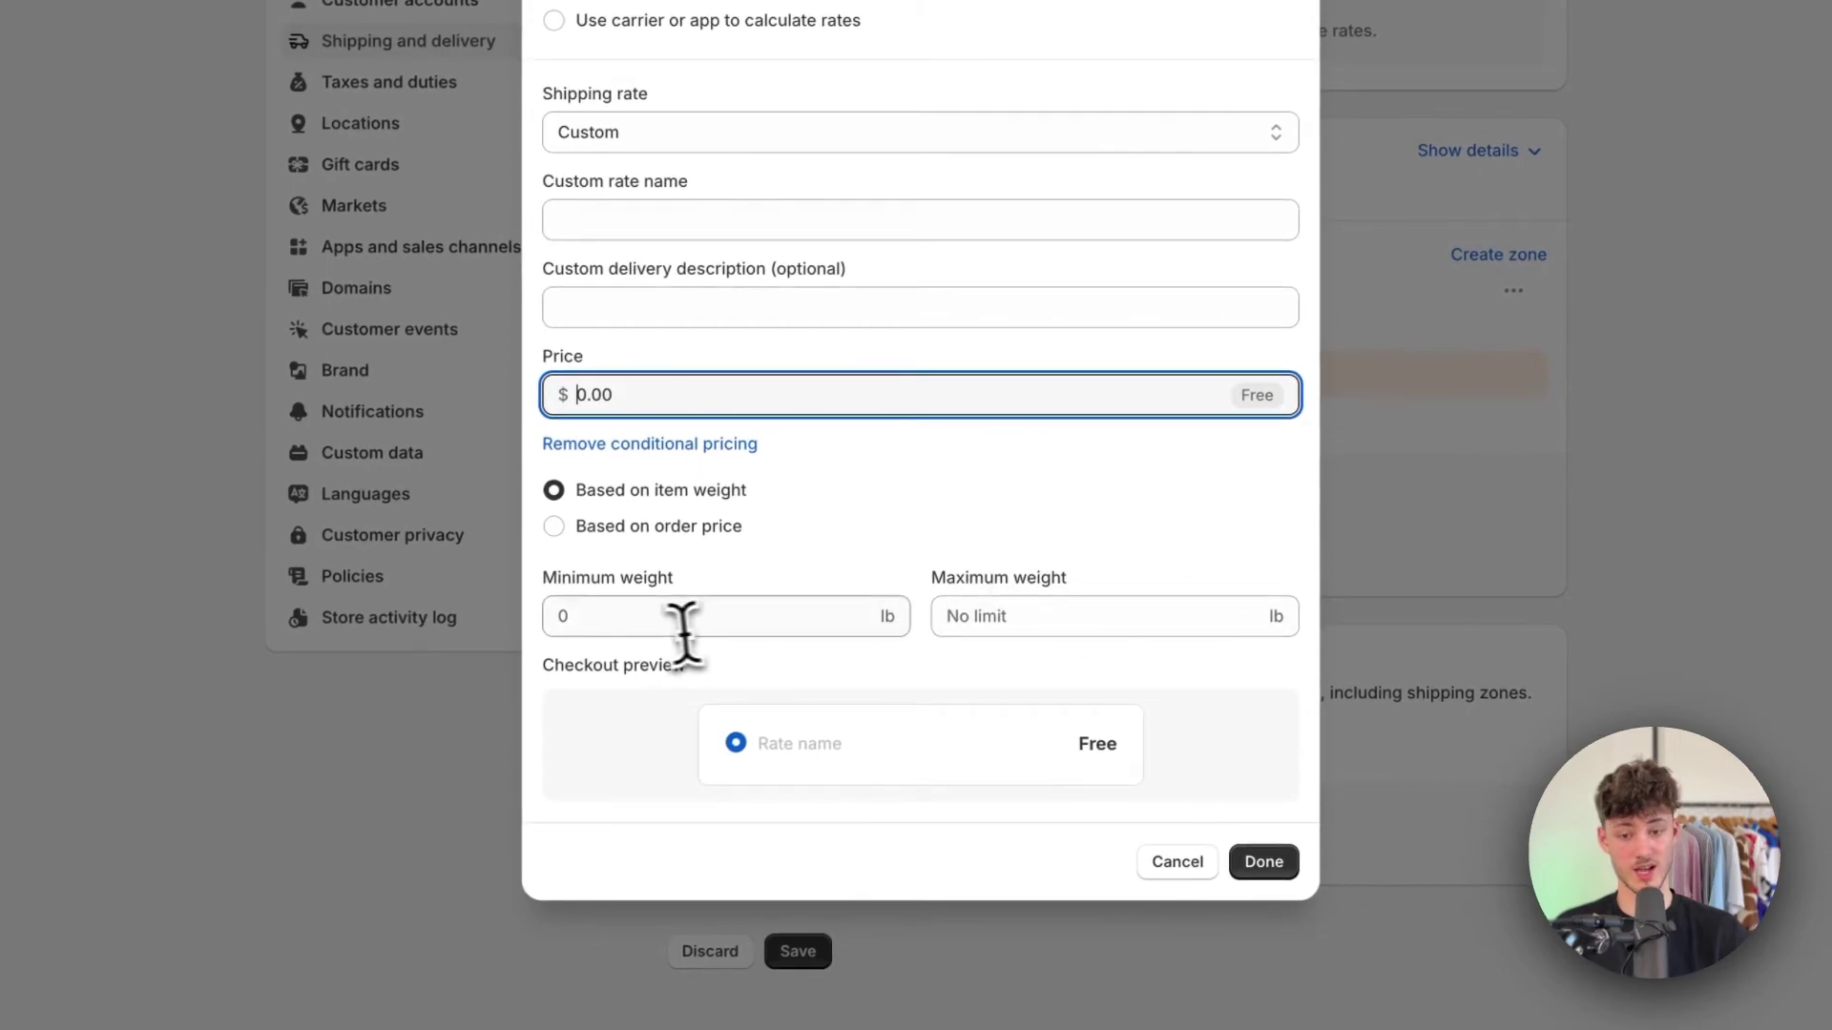
click(733, 632)
click(1104, 629)
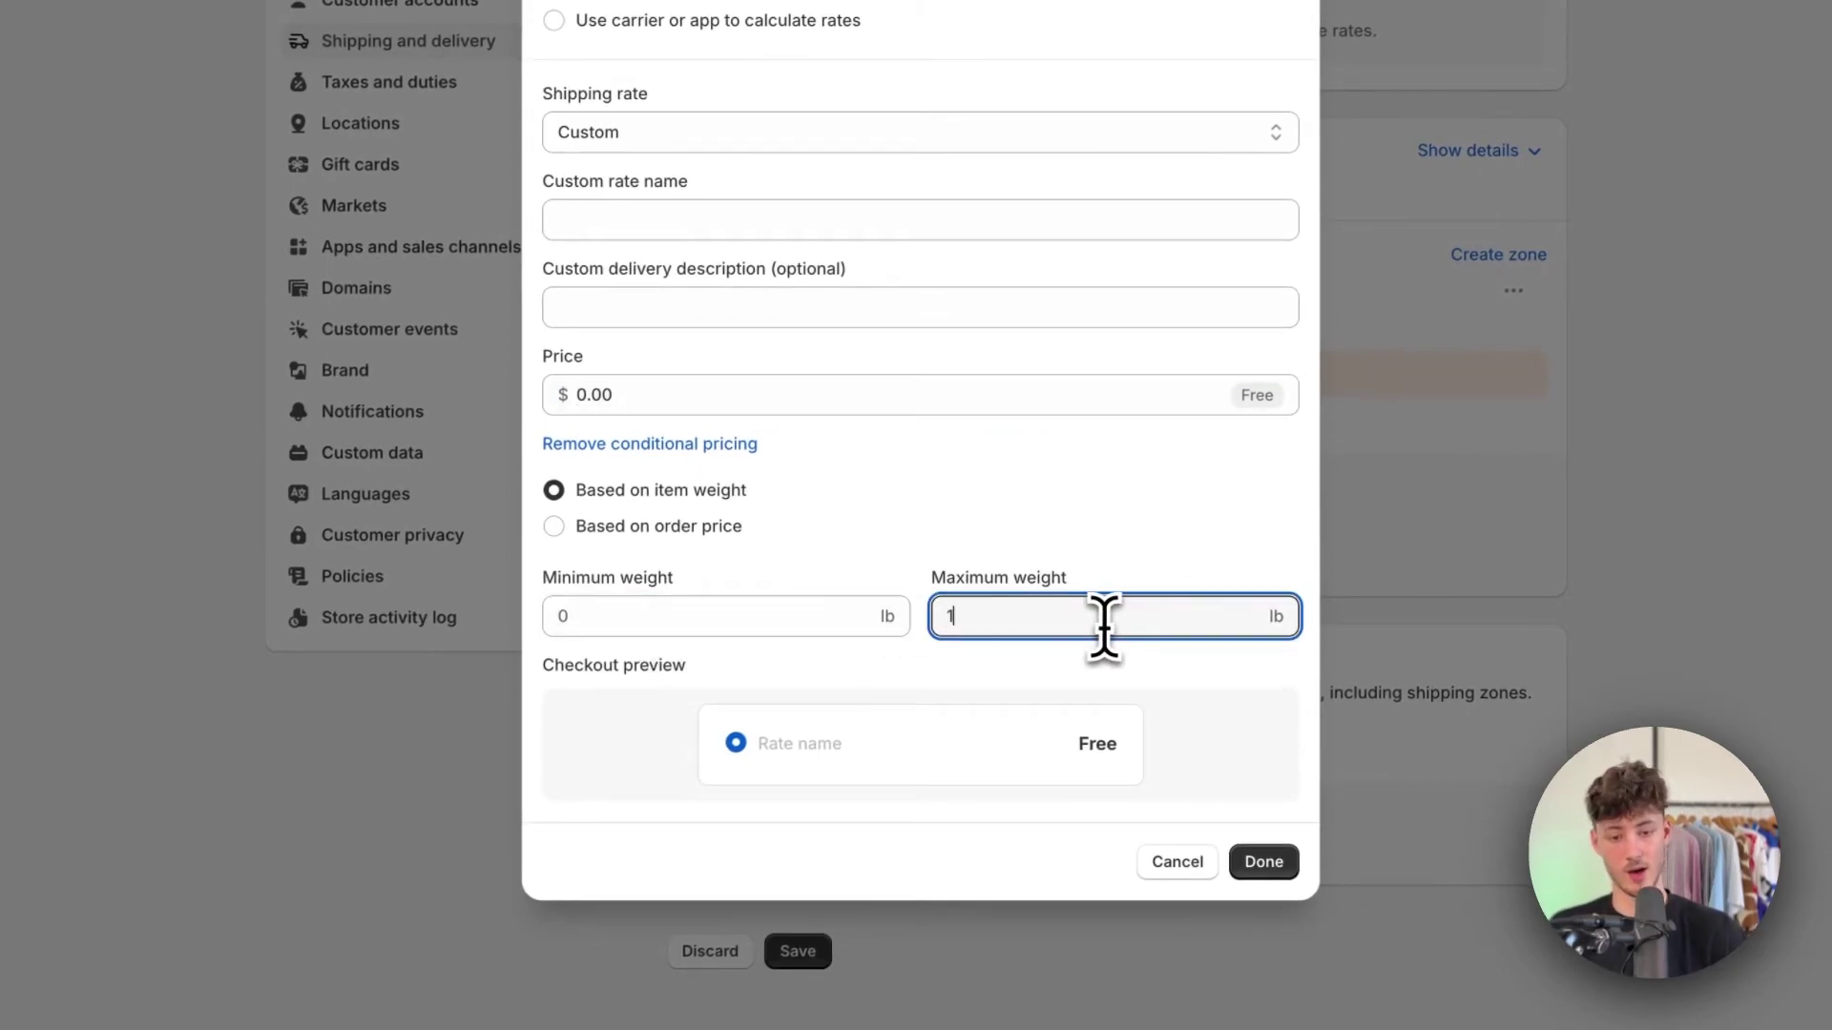
click(668, 527)
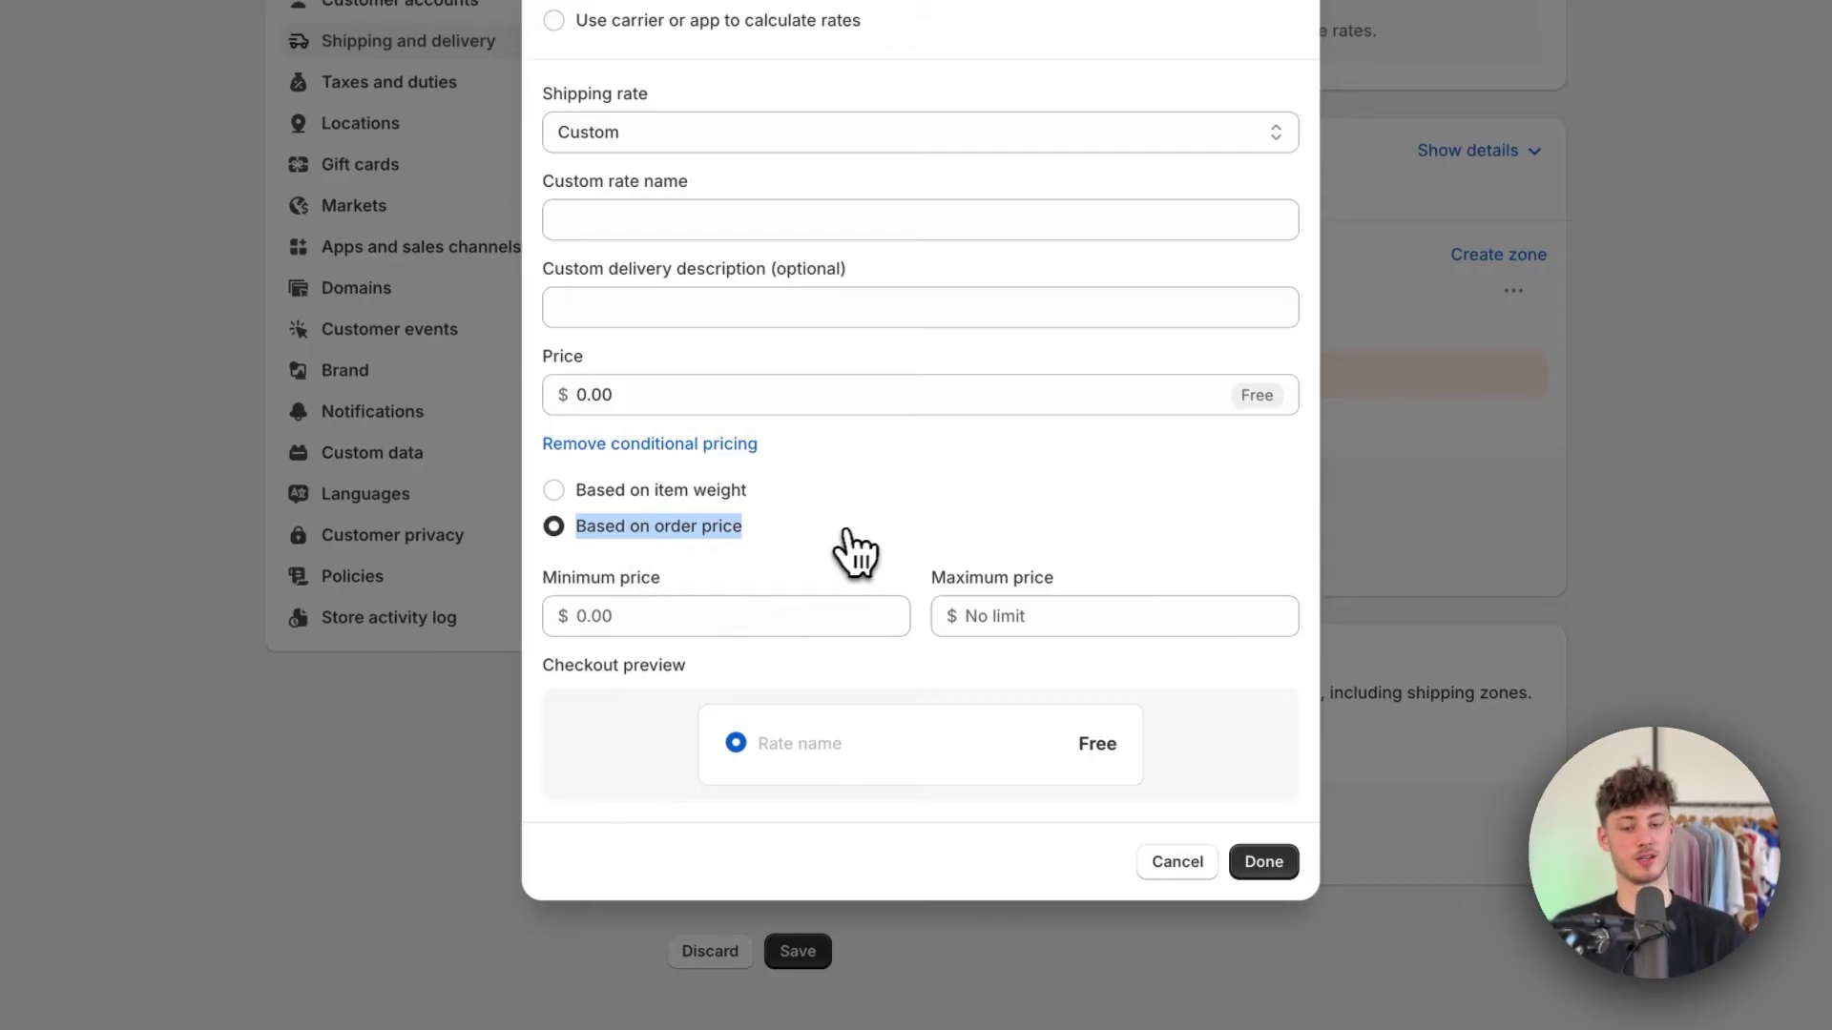
click(773, 625)
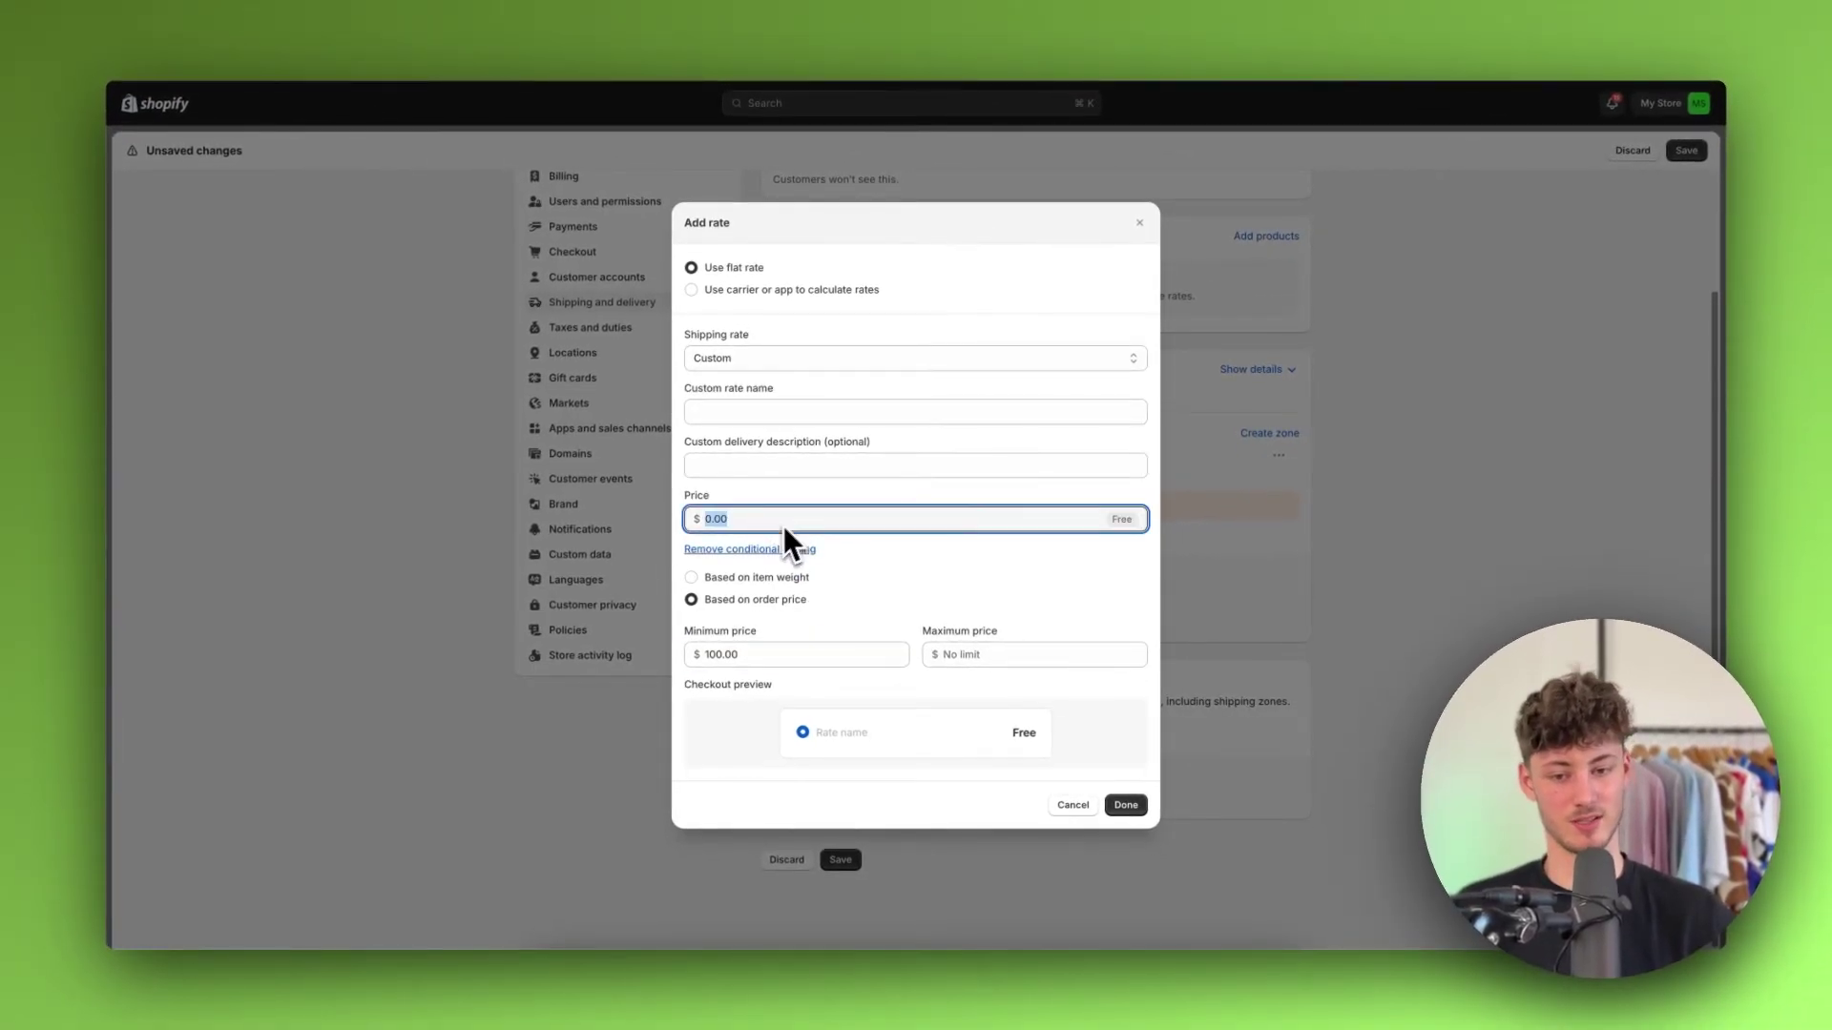
click(740, 549)
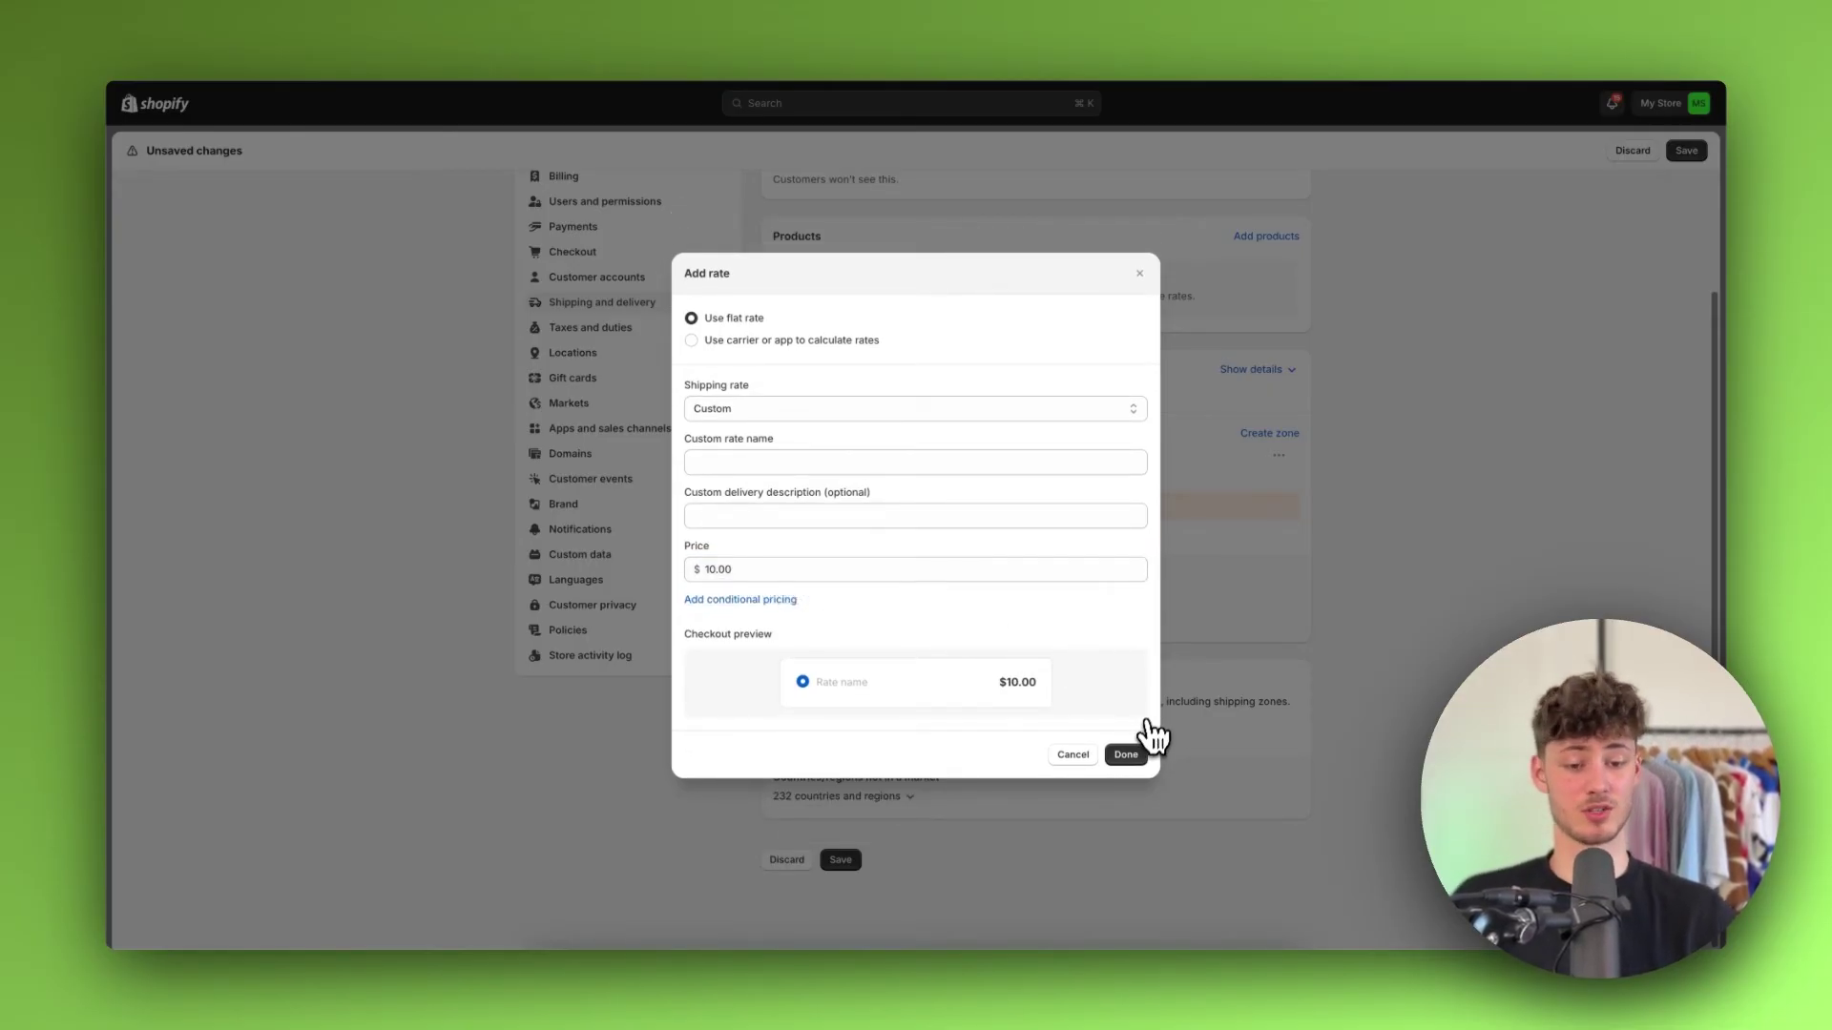
click(1127, 757)
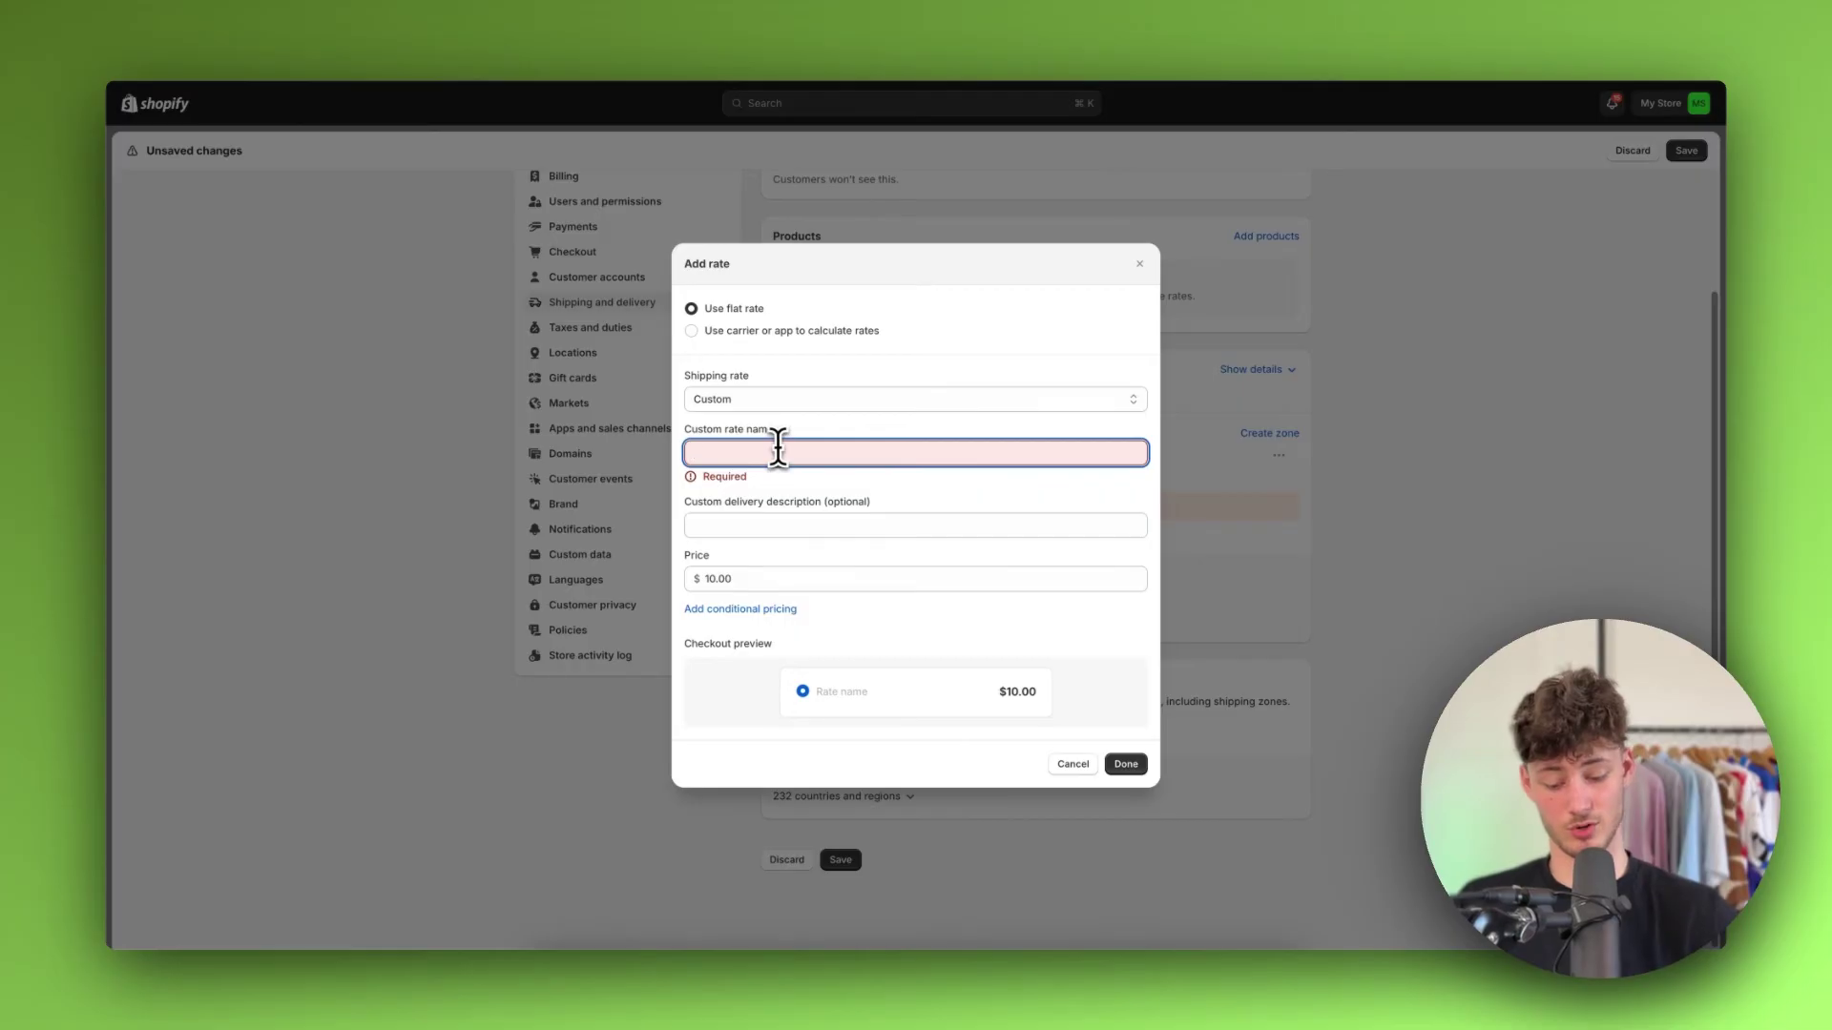
text(Normal Shipping)
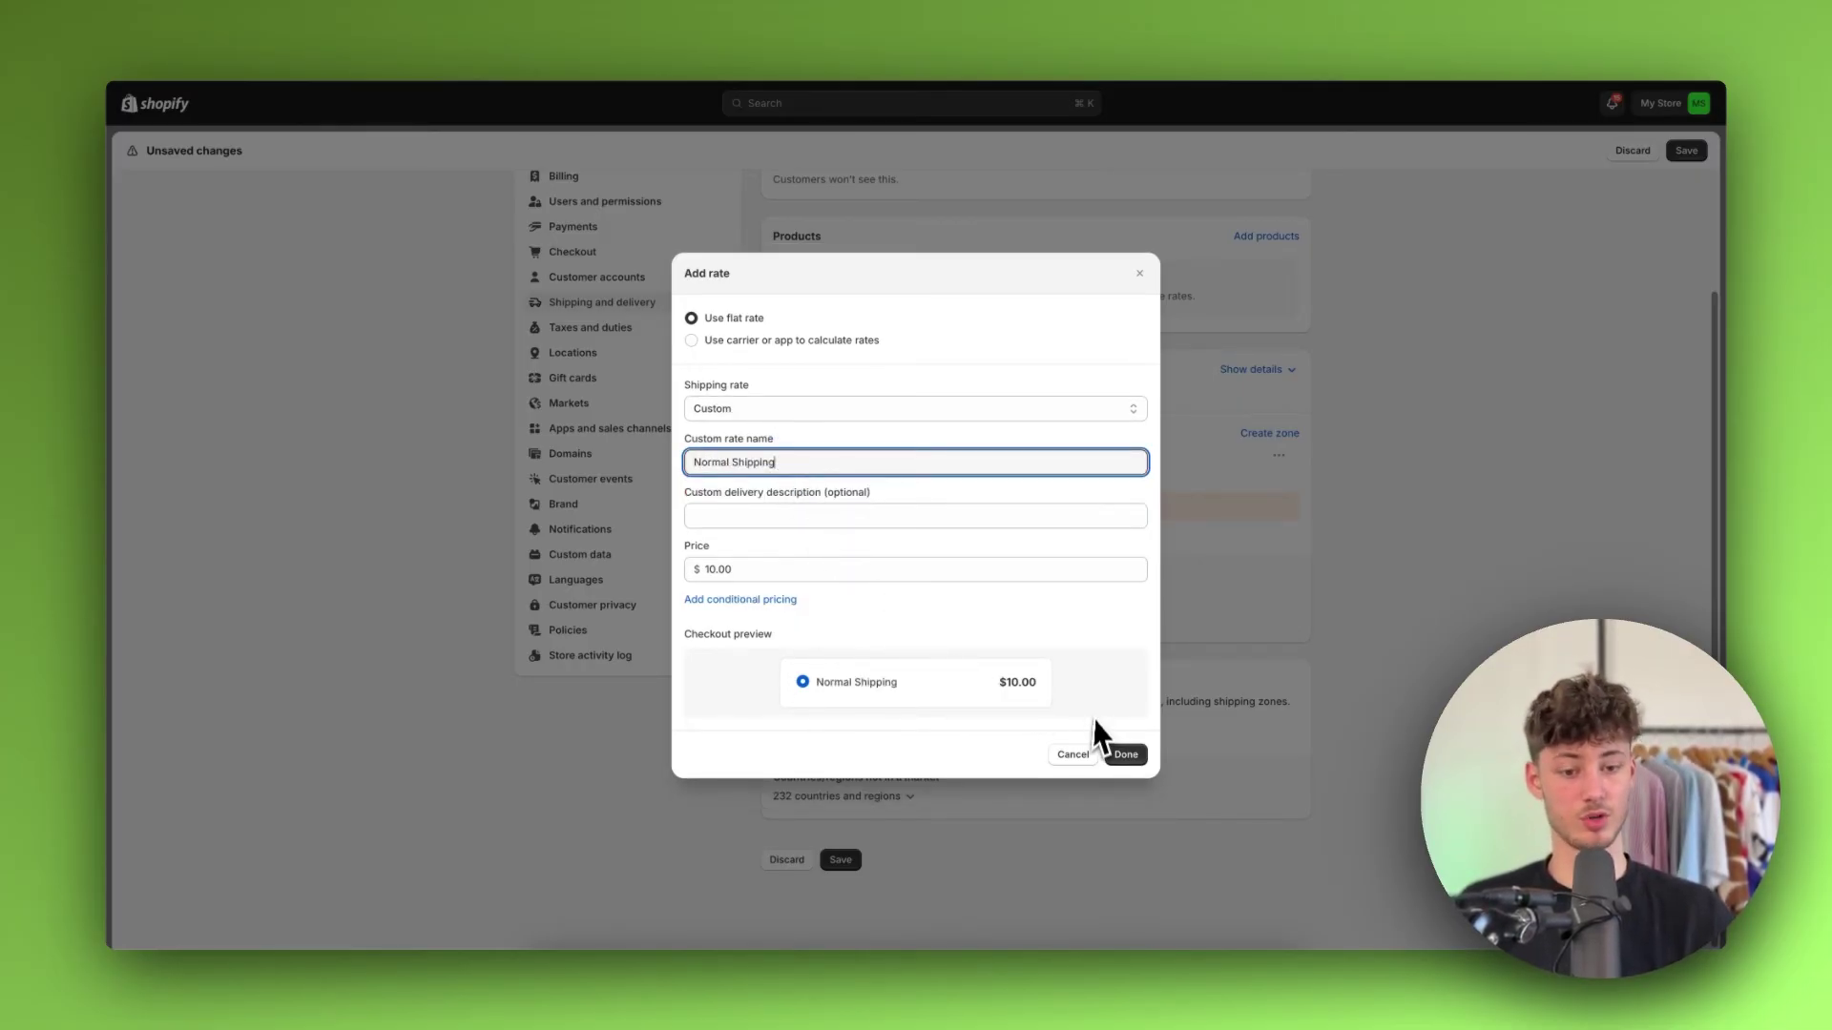
click(1127, 756)
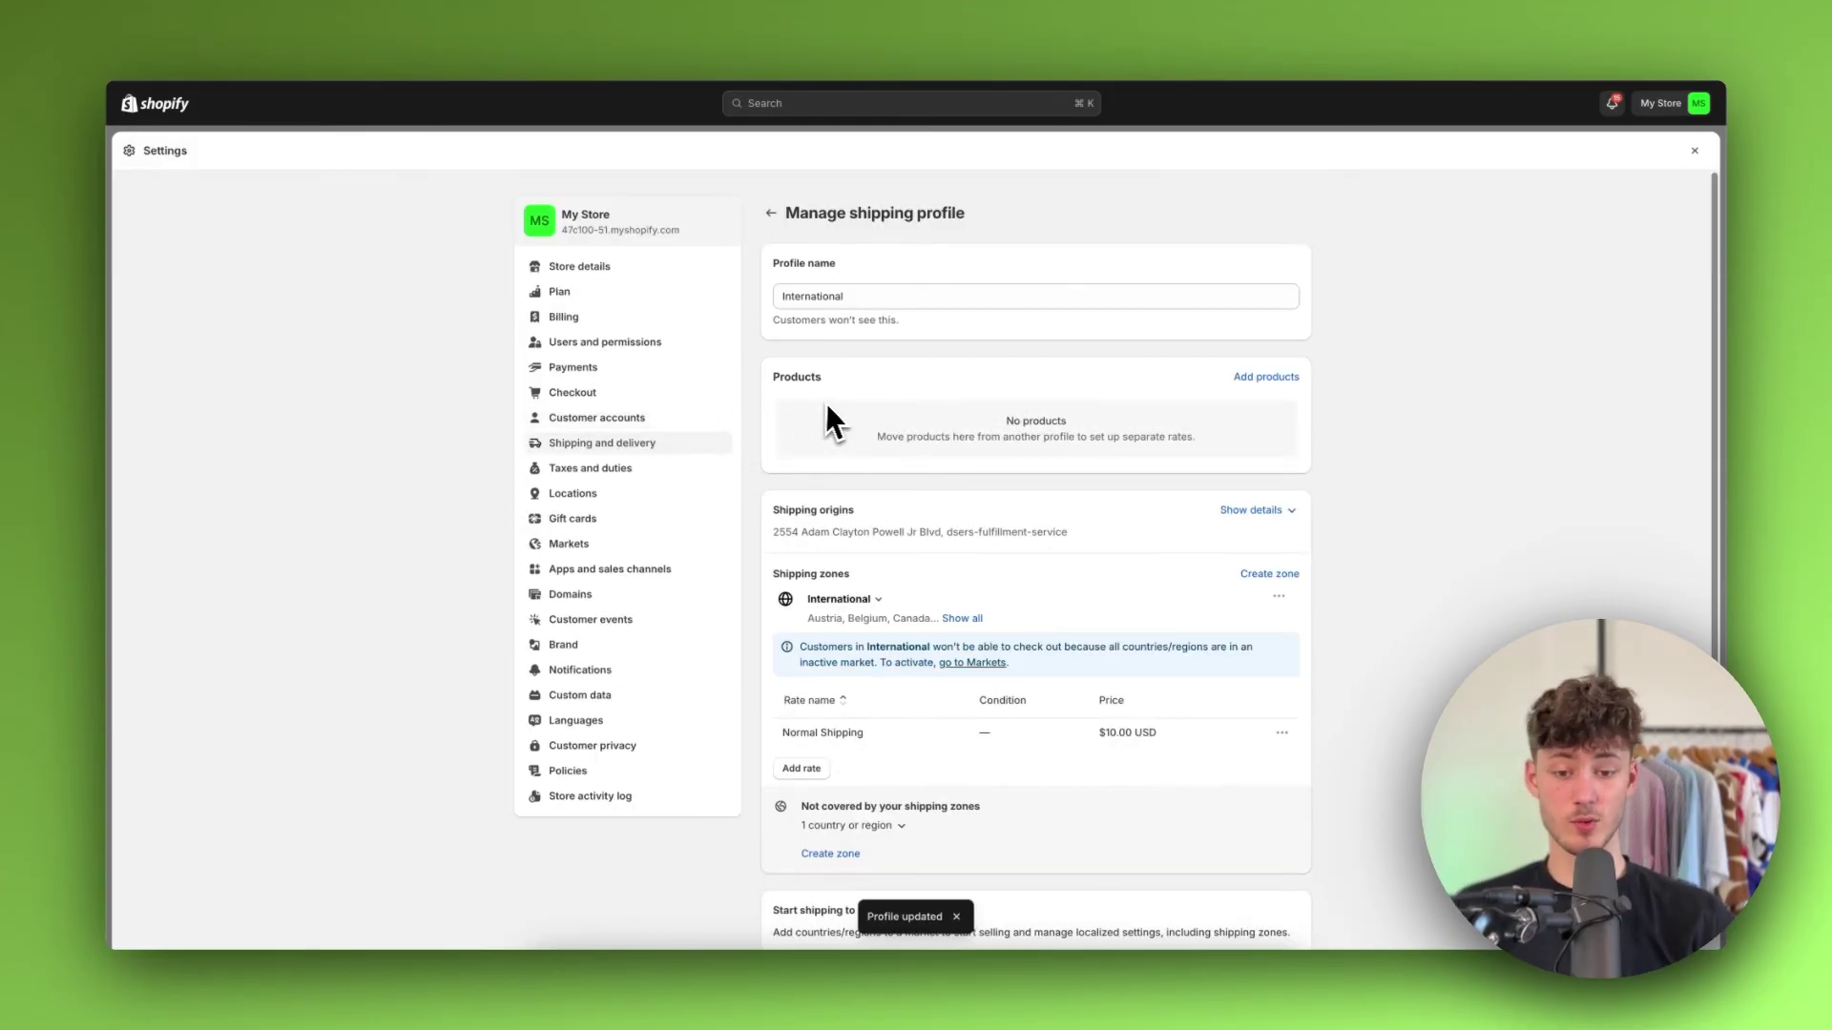
- Select all displayed products and variants for the International profile, then save the profile
click(1266, 379)
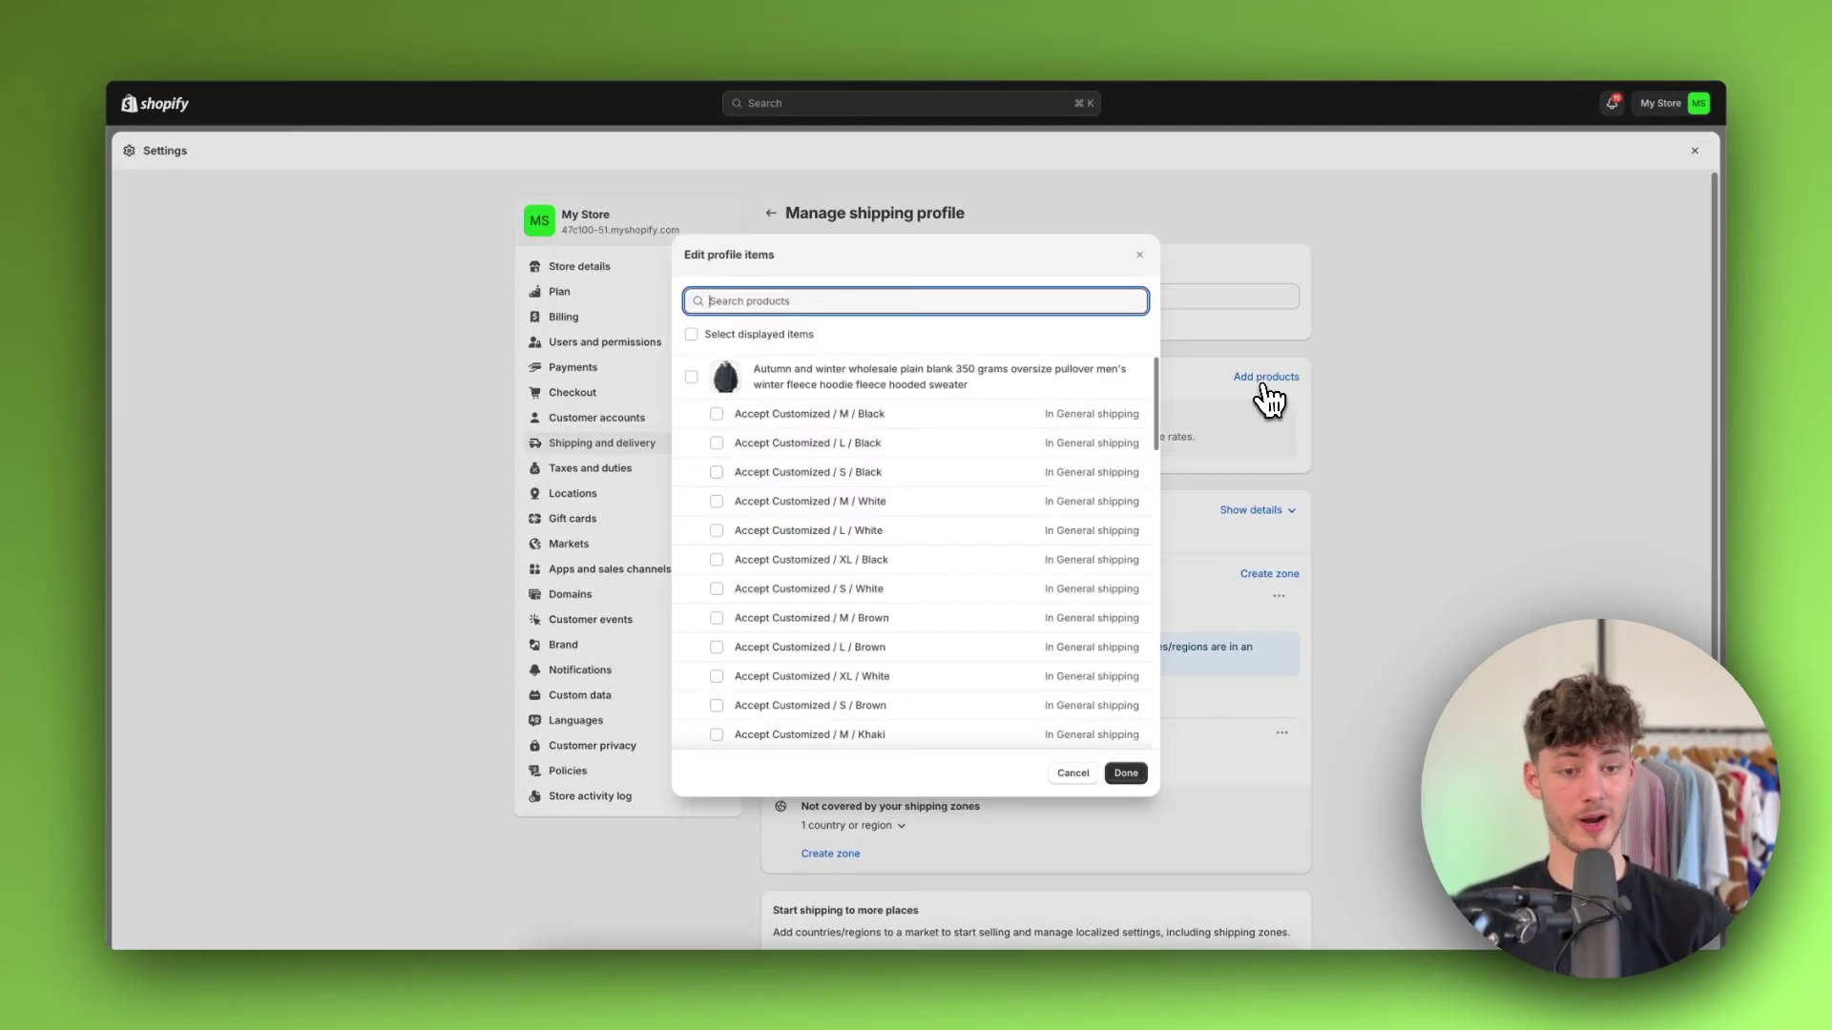
click(691, 335)
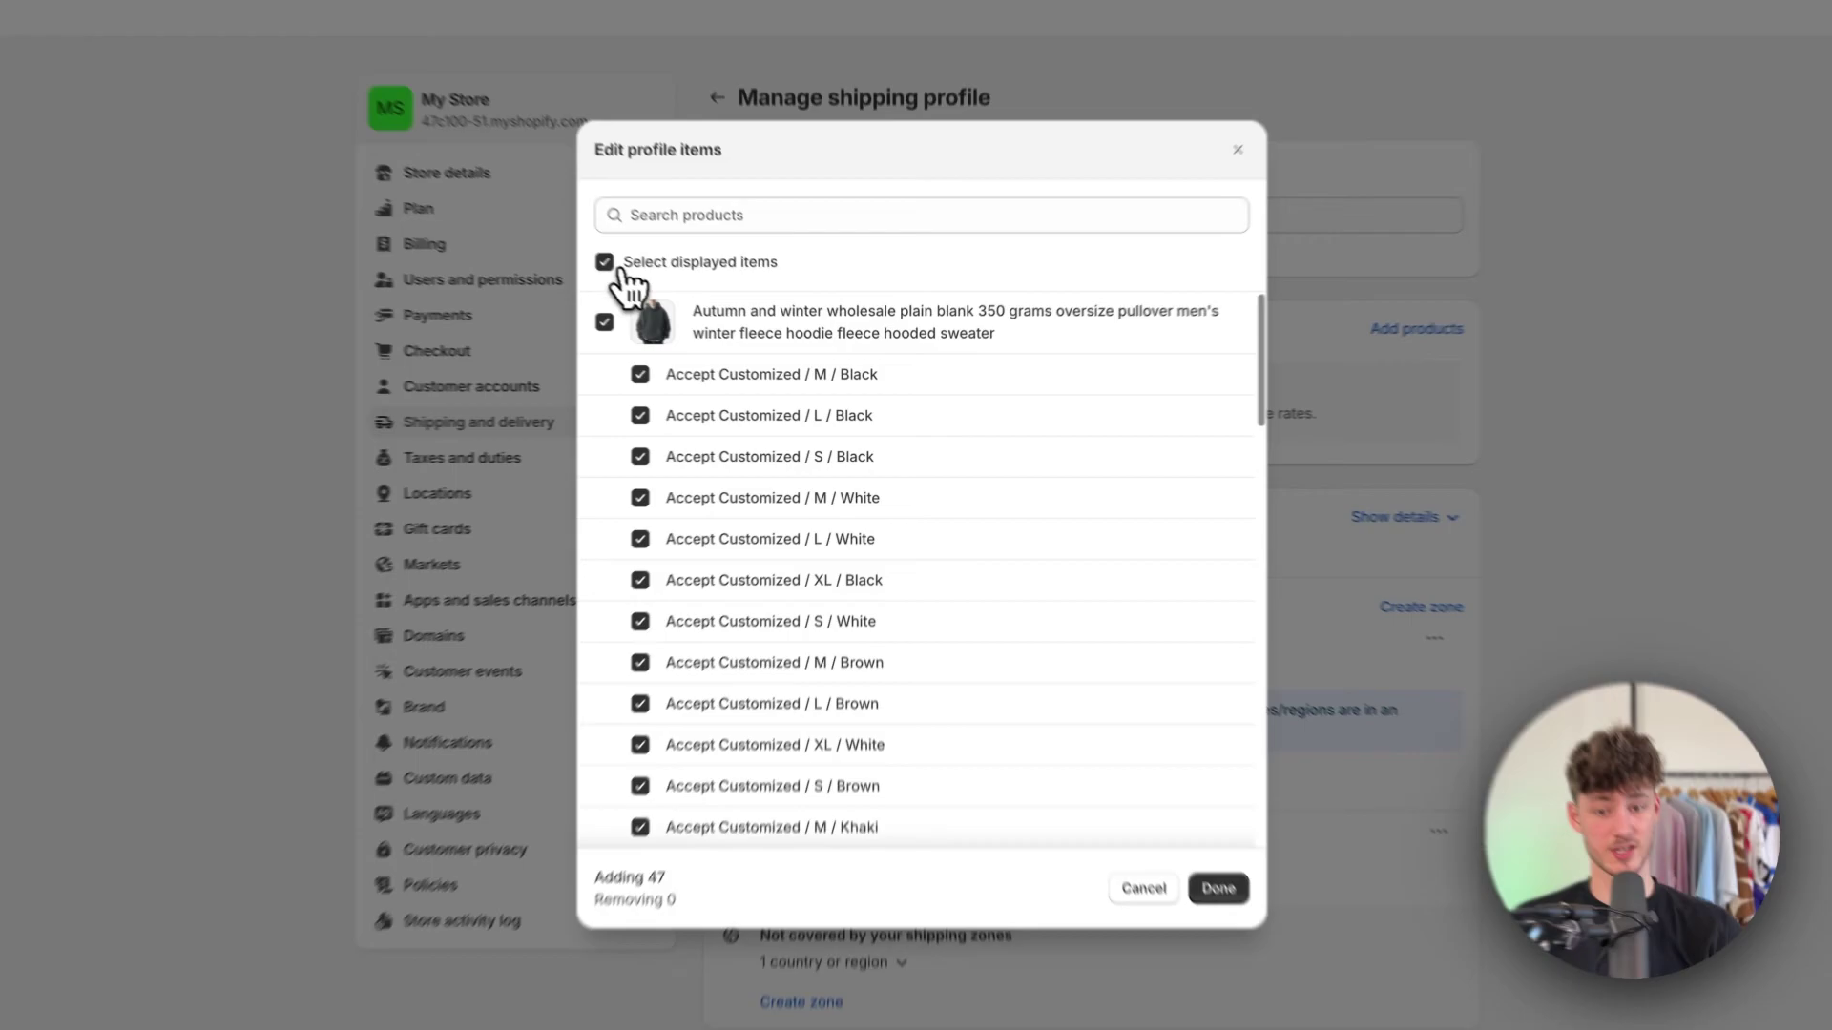
scroll(983, 391, down, 15)
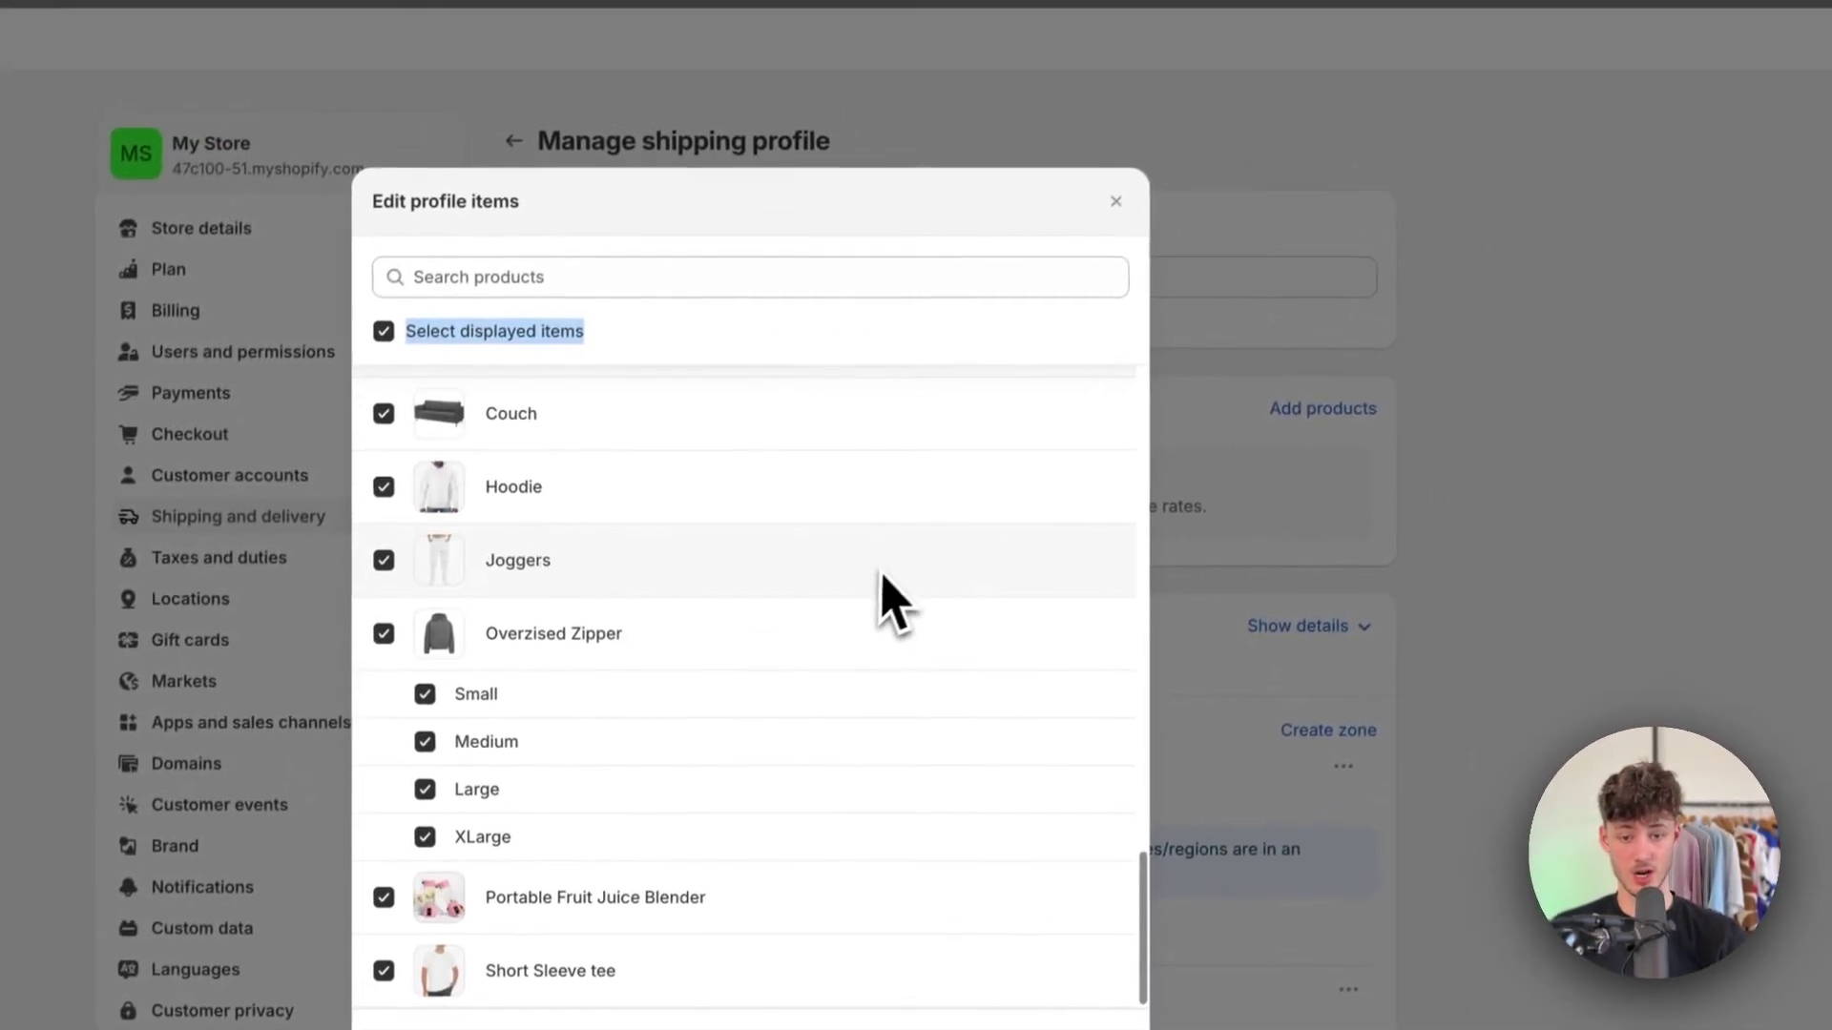
scroll(1049, 477, up, 15)
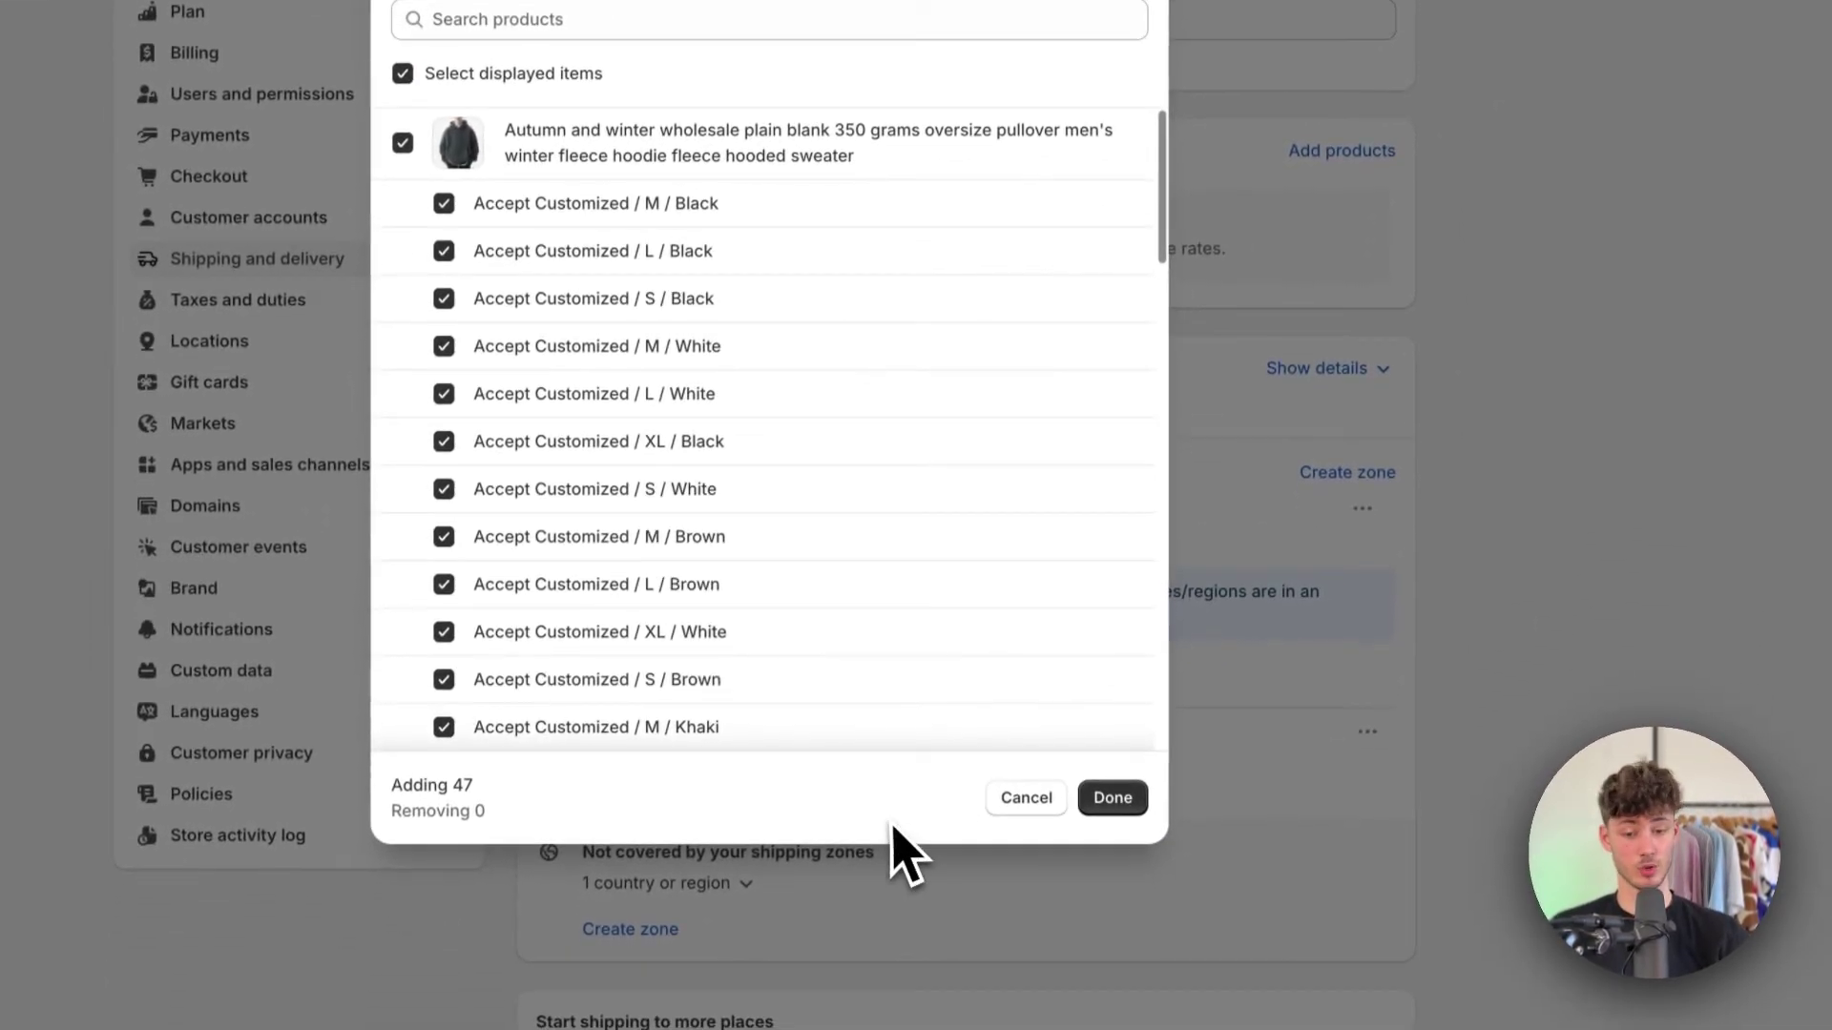
click(1131, 803)
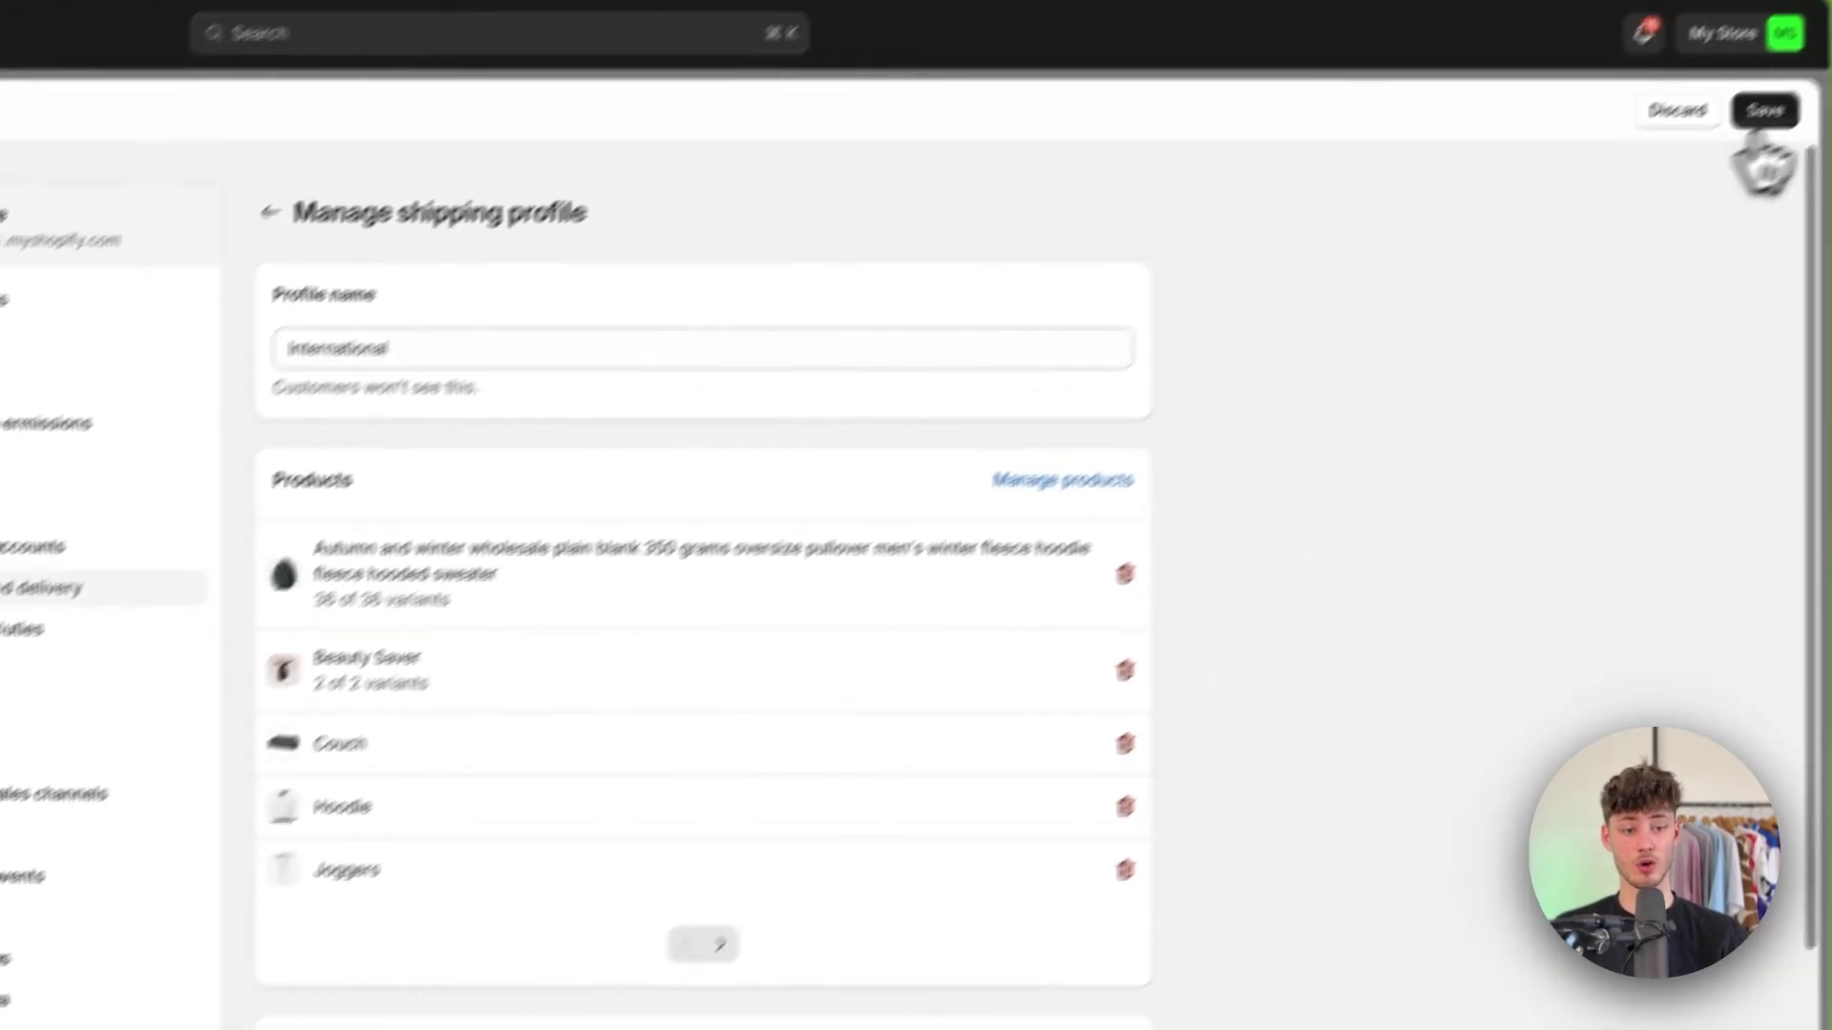
click(1764, 111)
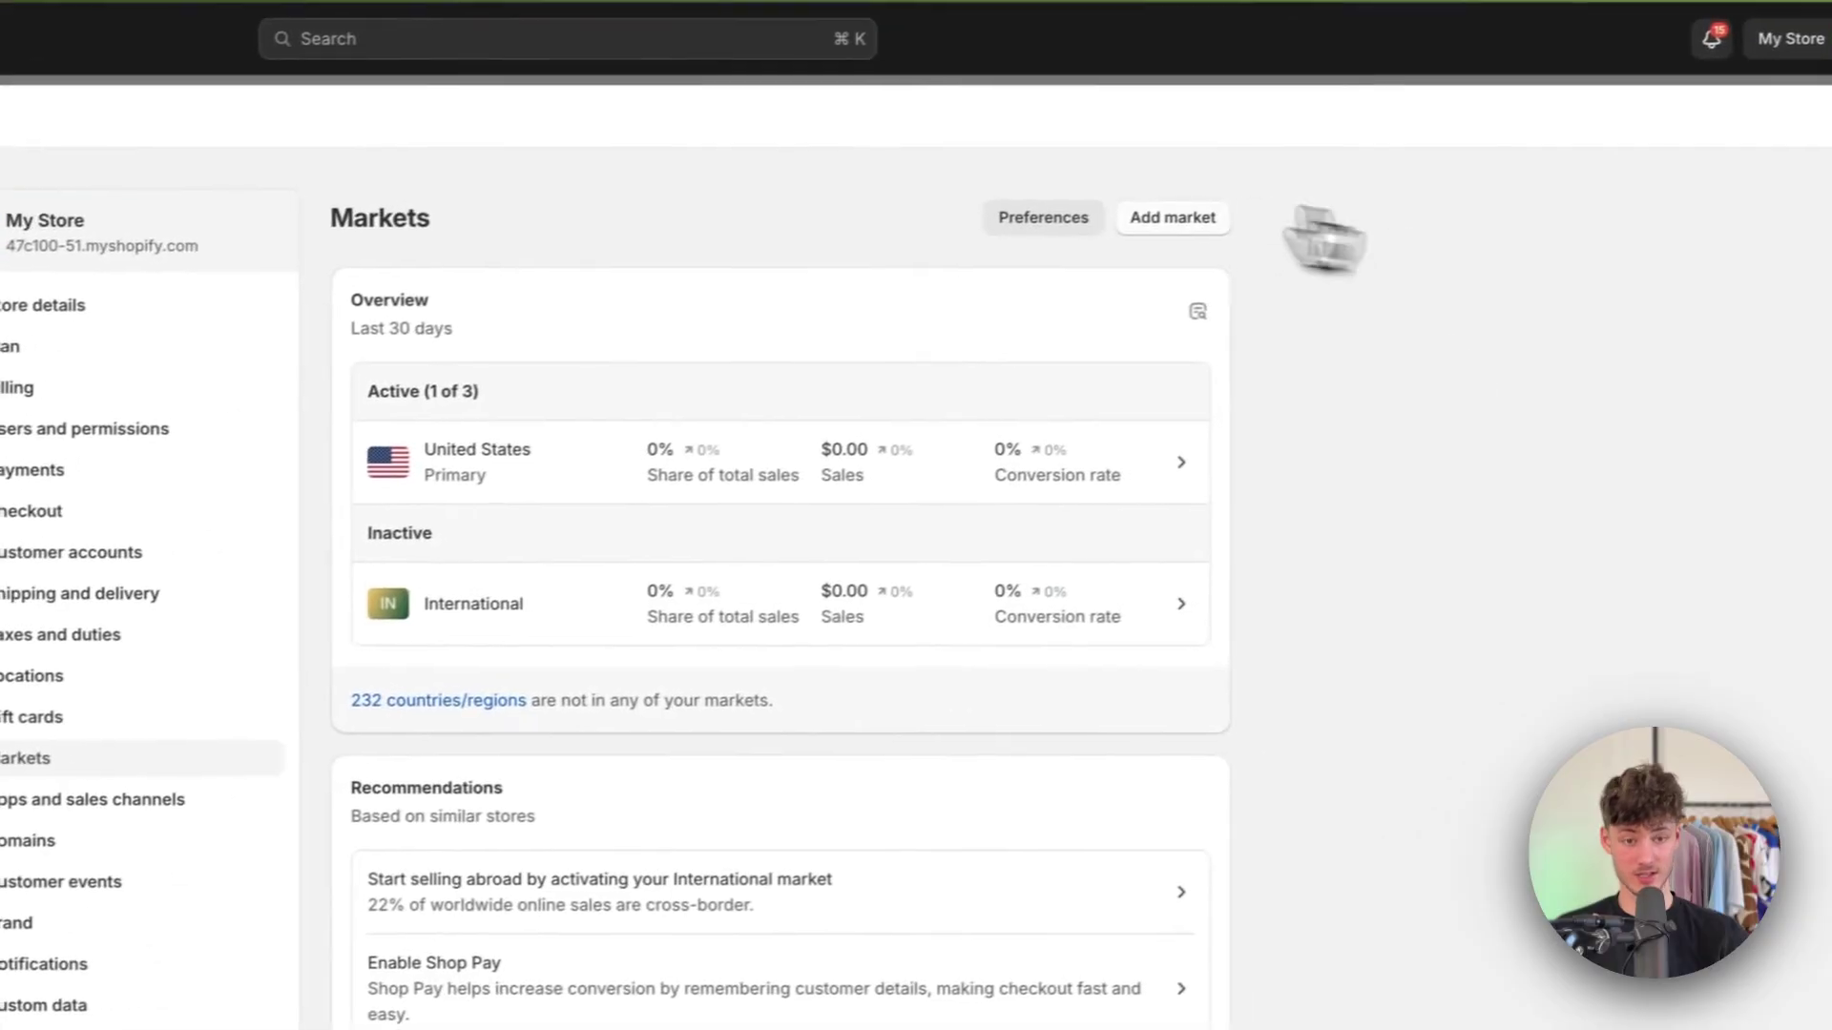
- Switch the International market from Inactive to Active, save, and return to Markets
click(1274, 187)
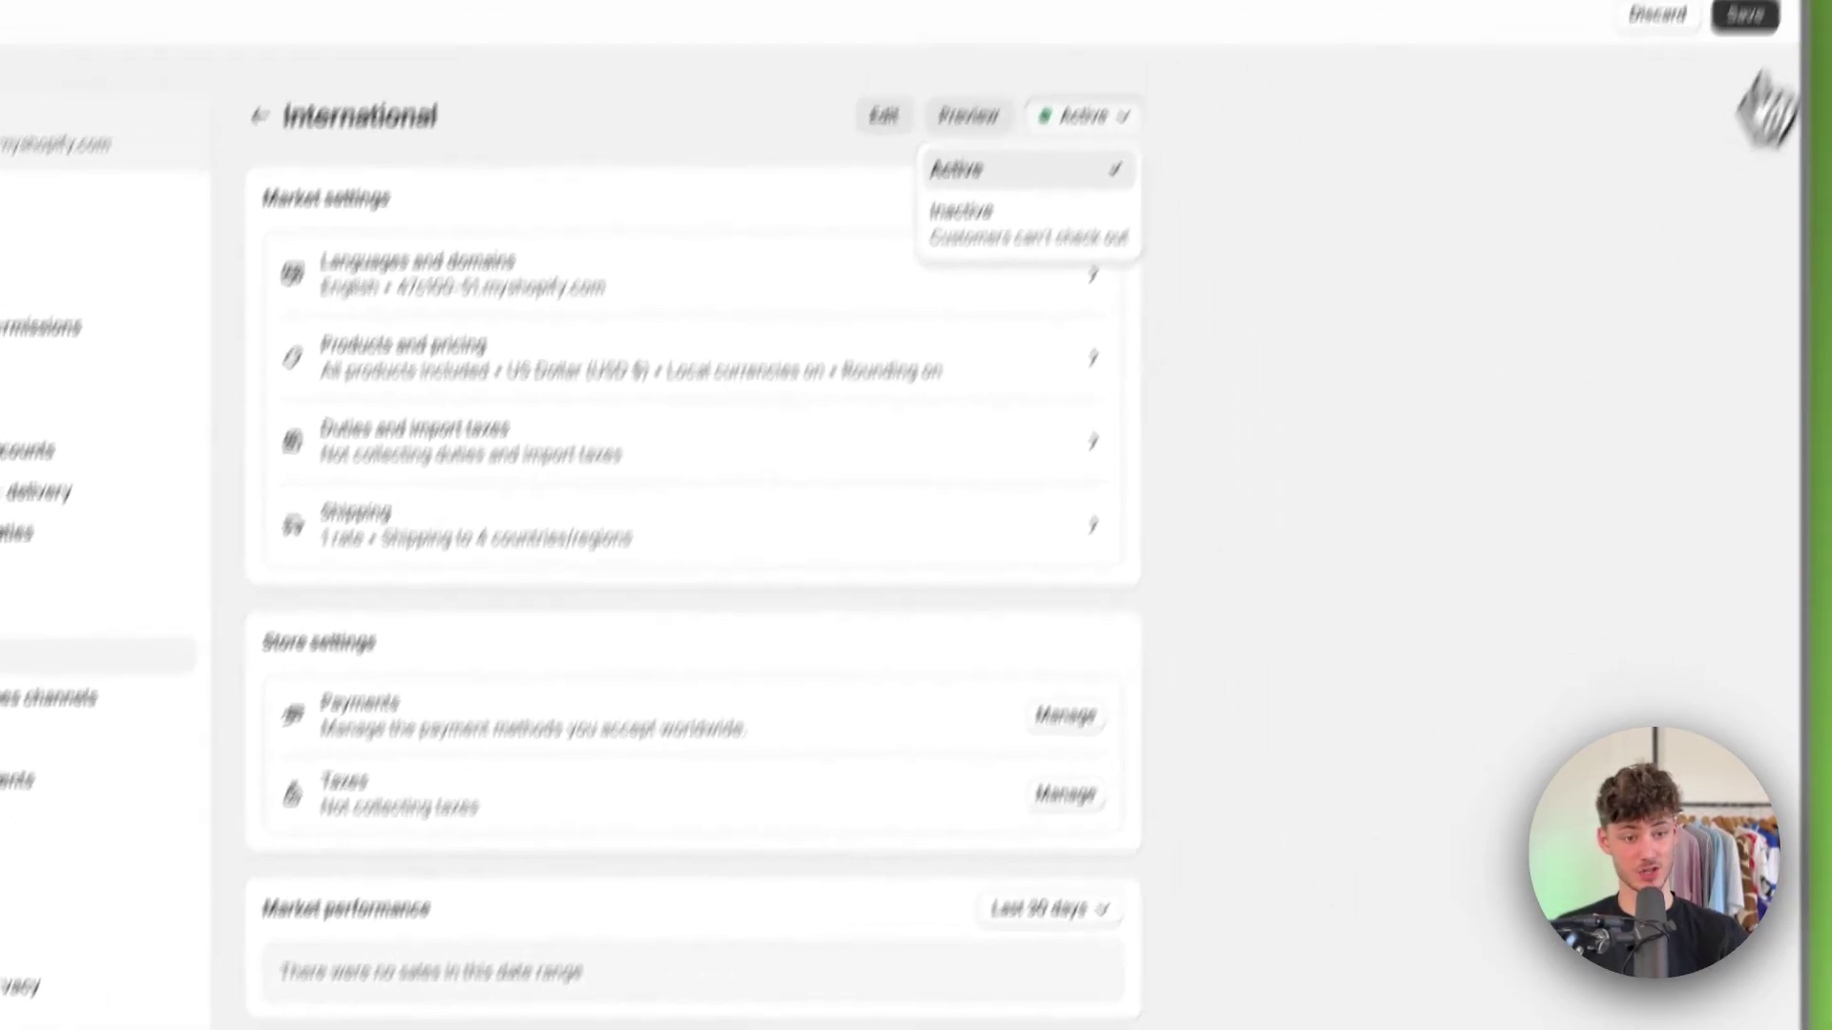
click(1827, 84)
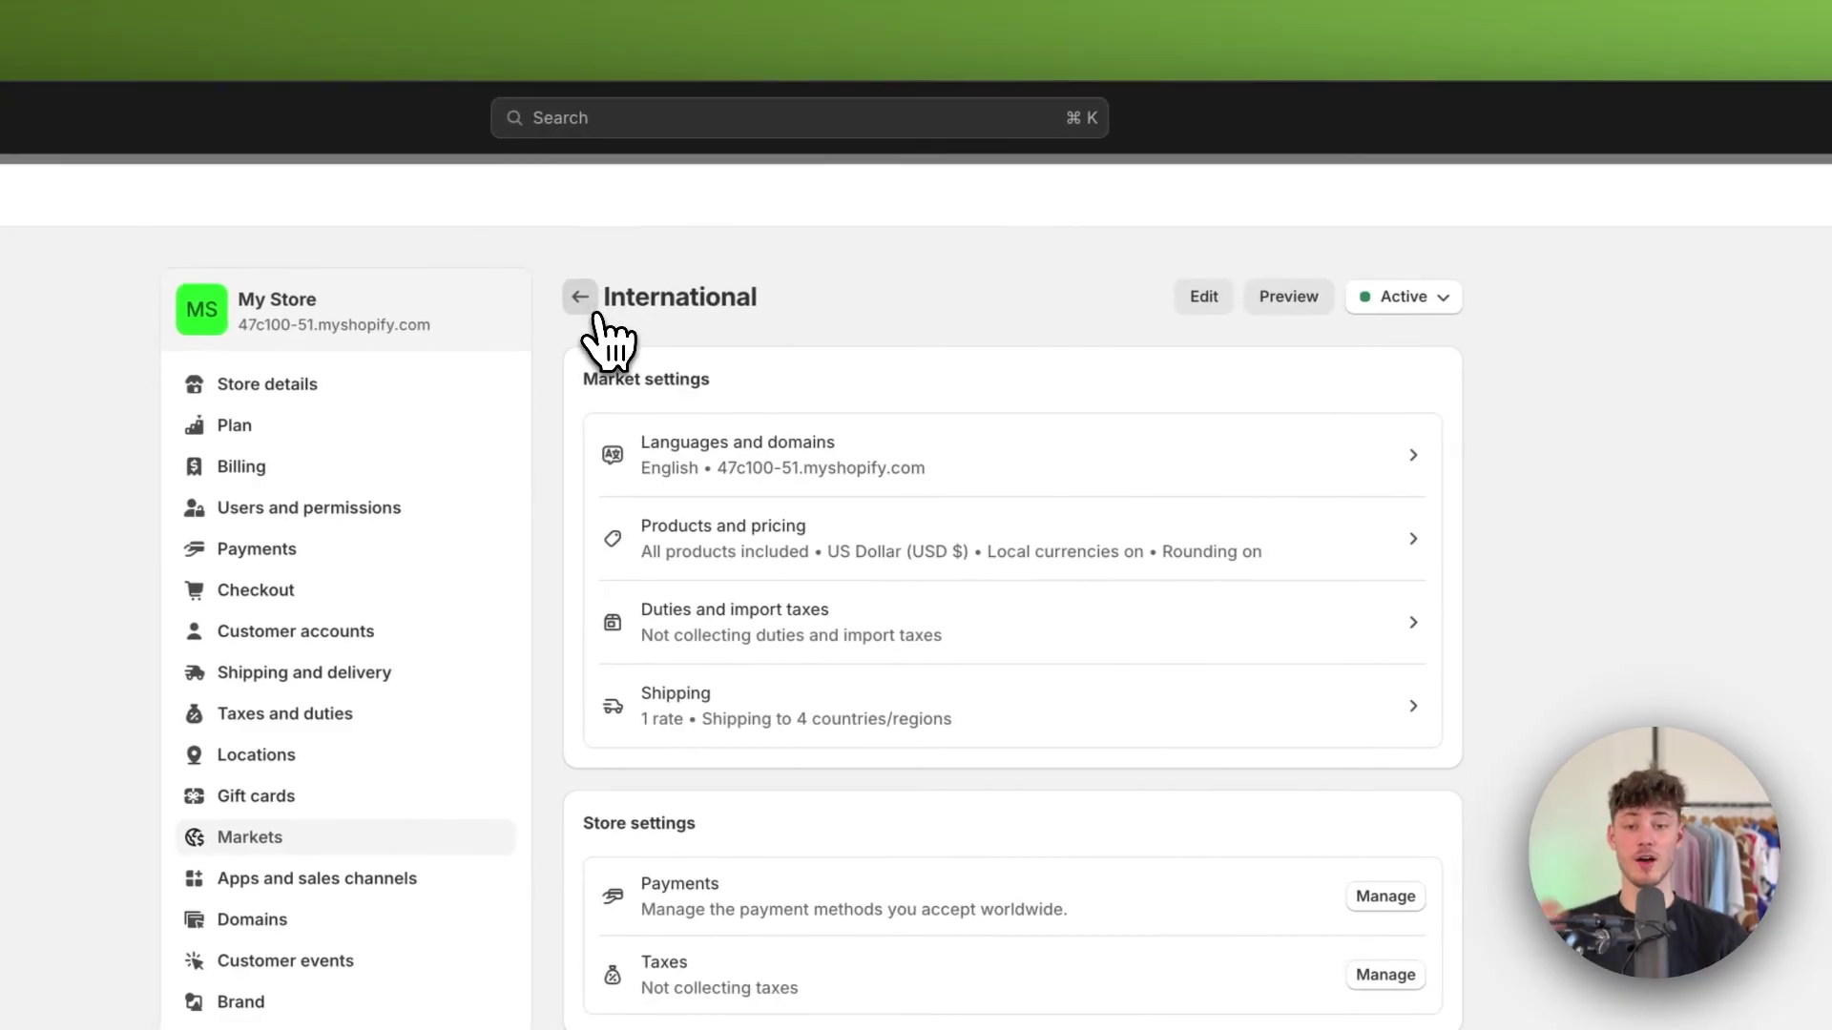
click(580, 298)
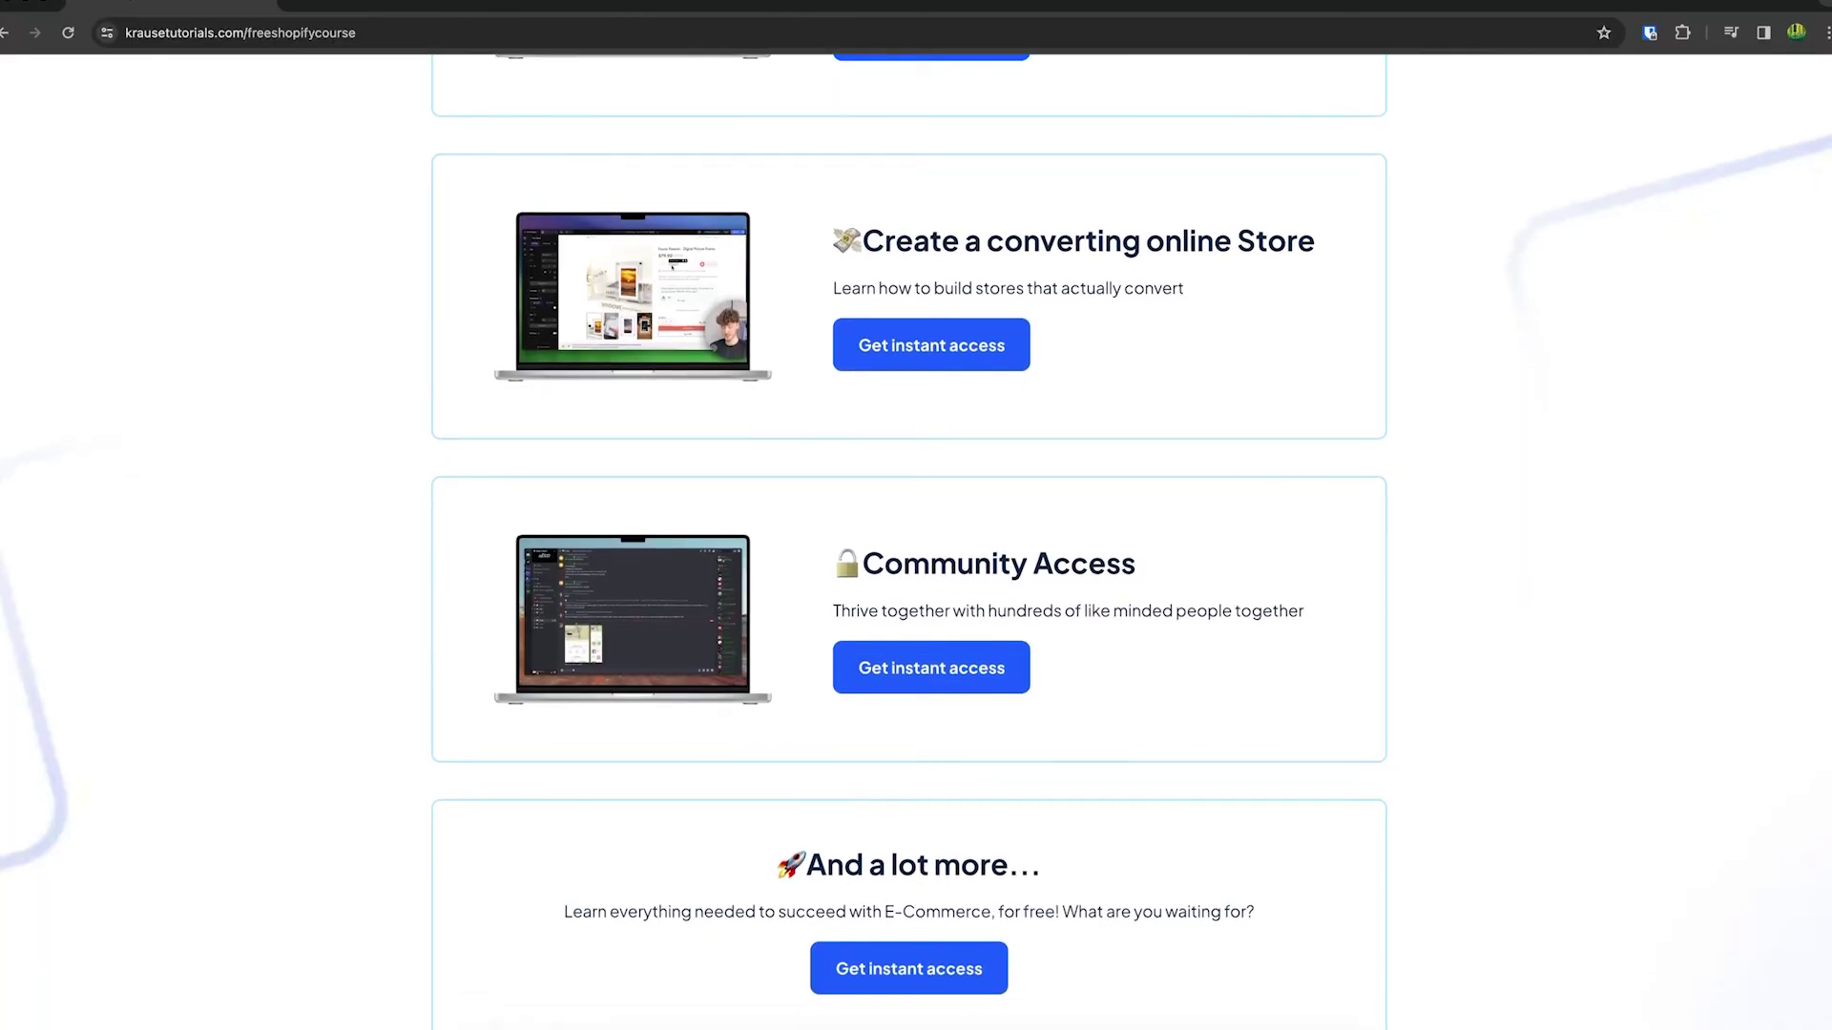
- Expand the Shopify sale-on-variants video's description and highlight the FREE Shopify Course link line
scroll(916, 515, up, 10)
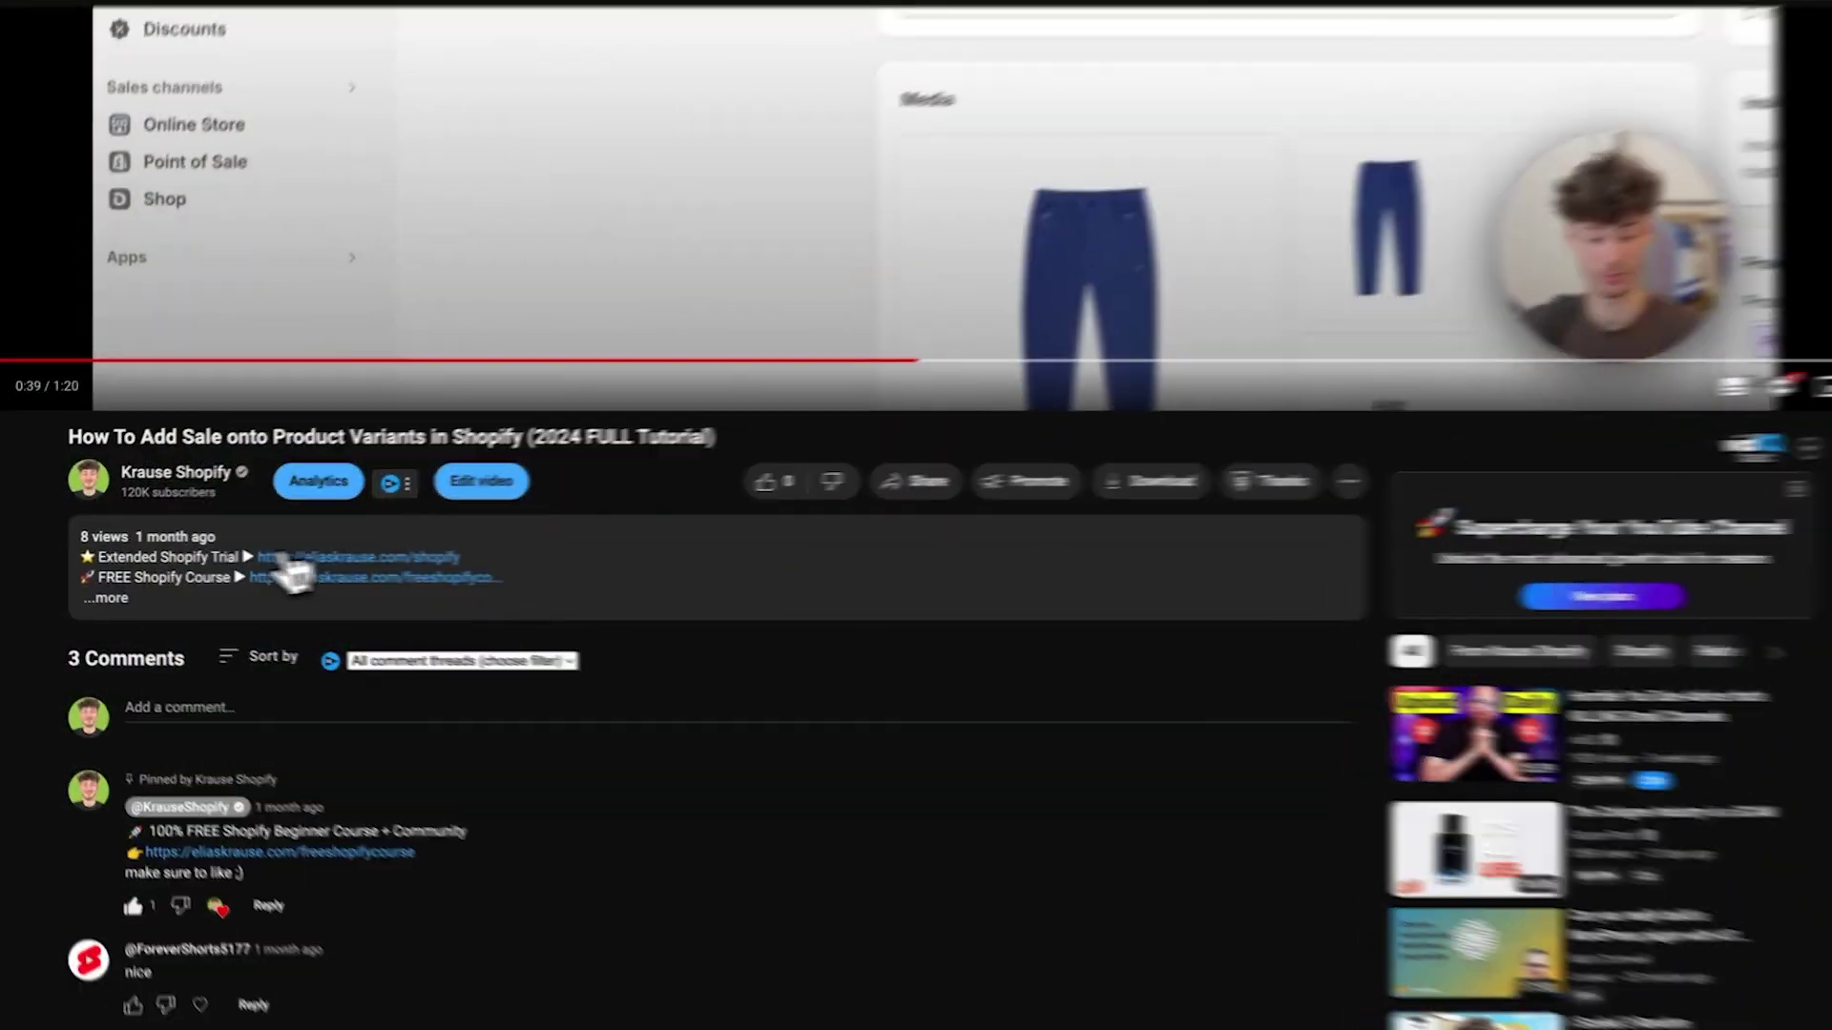
click(291, 572)
drag(76, 579, 244, 608)
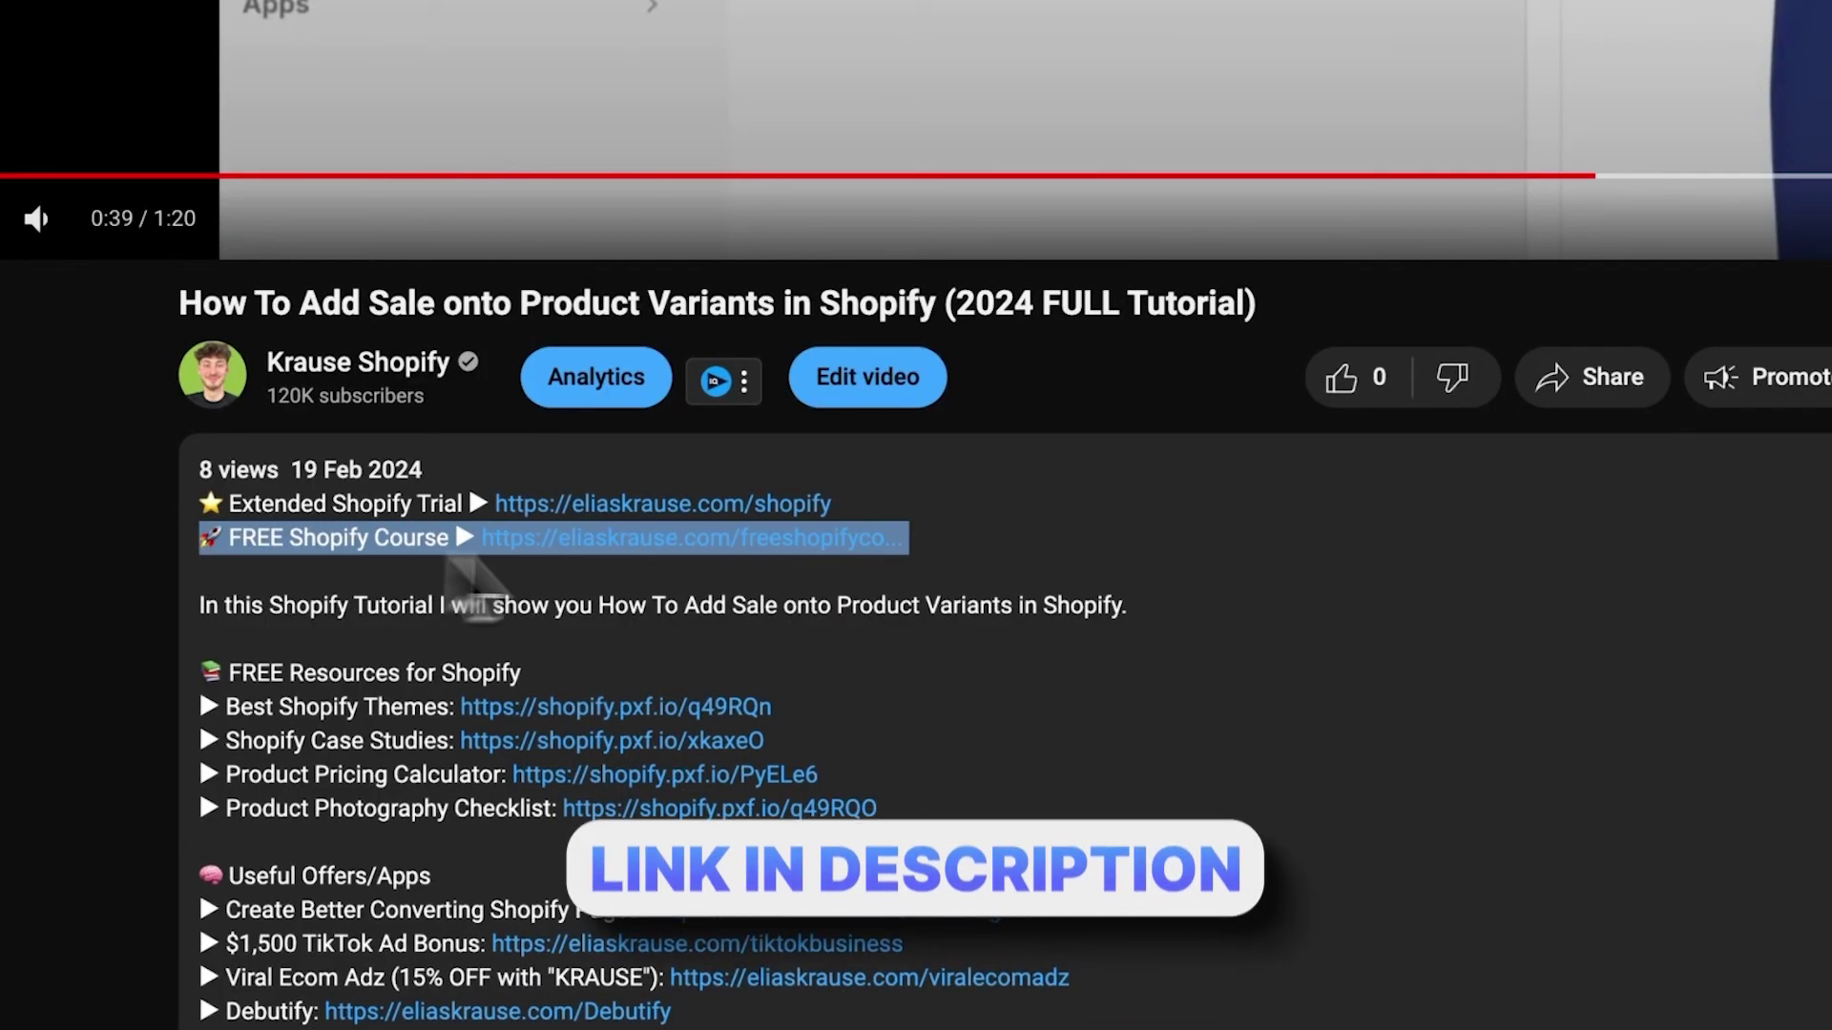